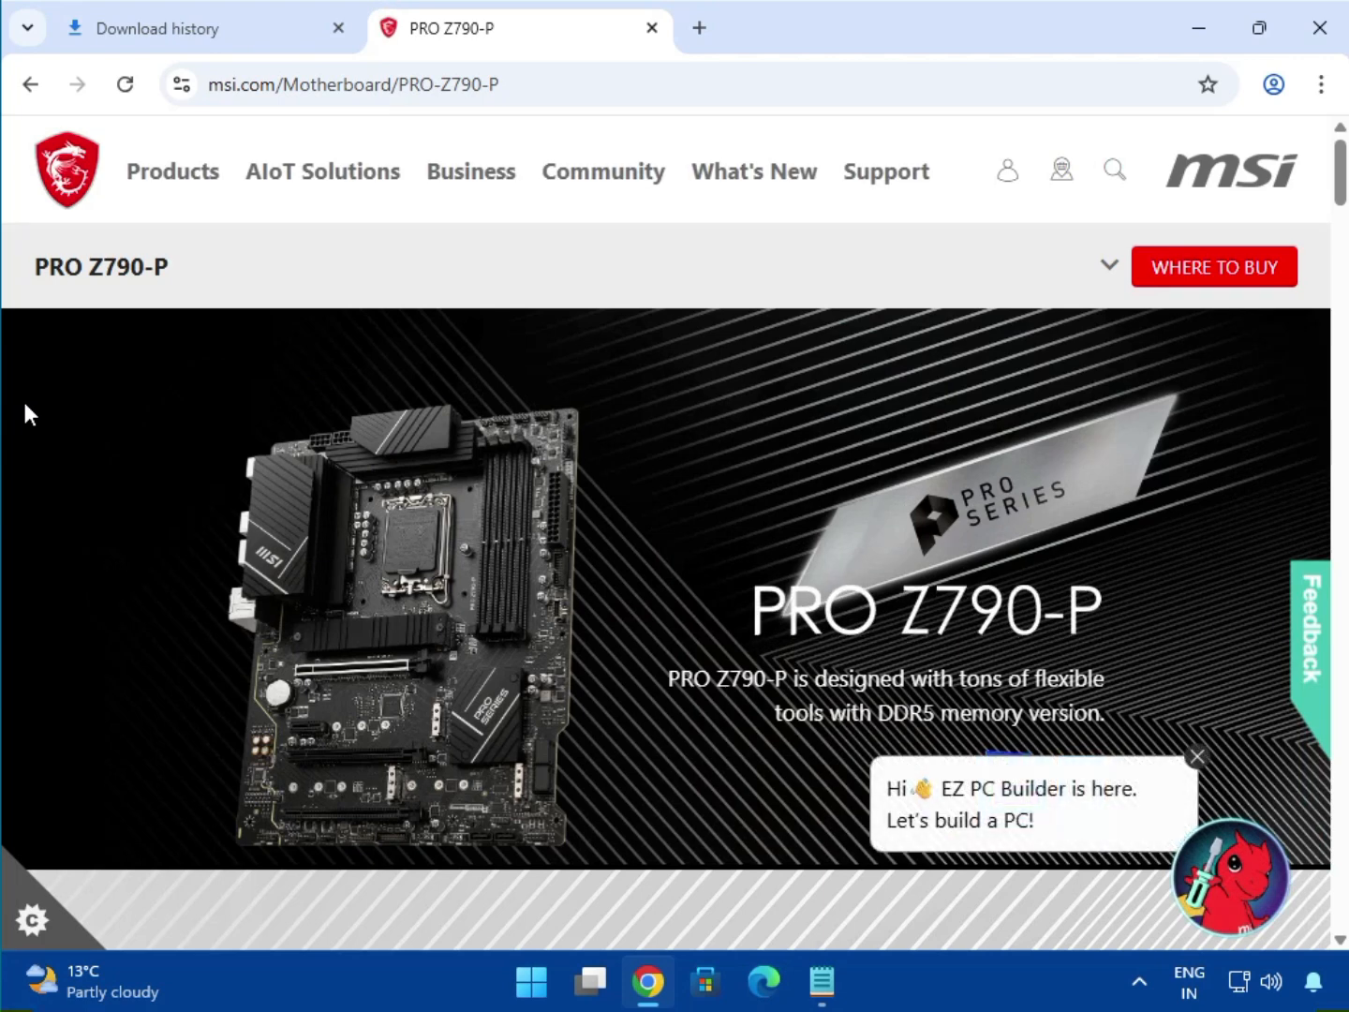
Step: Open the Drivers & Downloads section of the PRO Z790-P motherboard's support page
click(1109, 265)
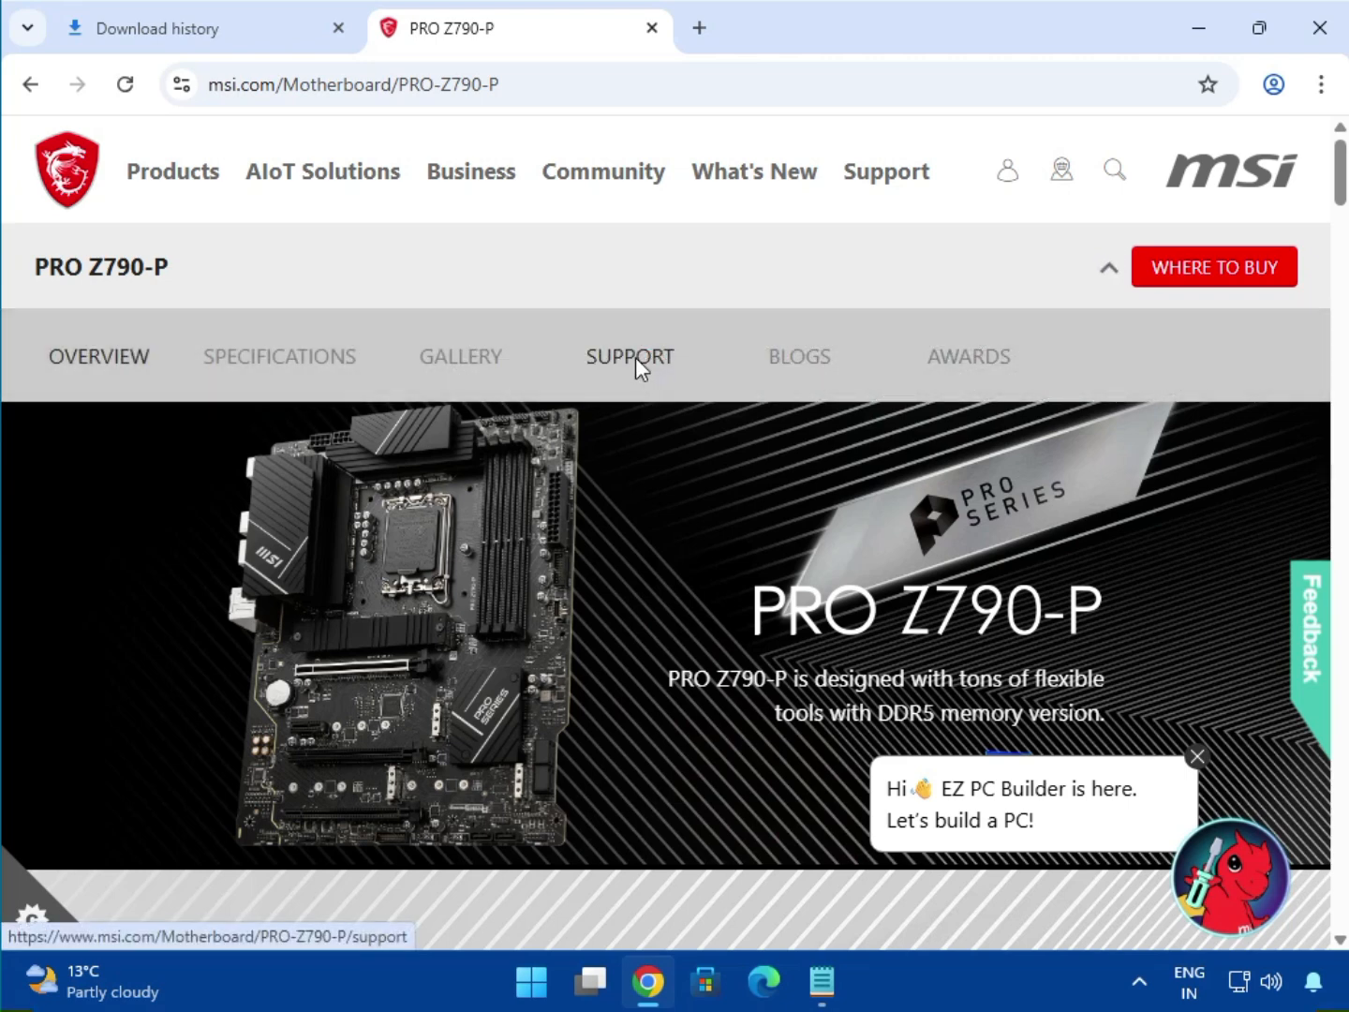
click(635, 357)
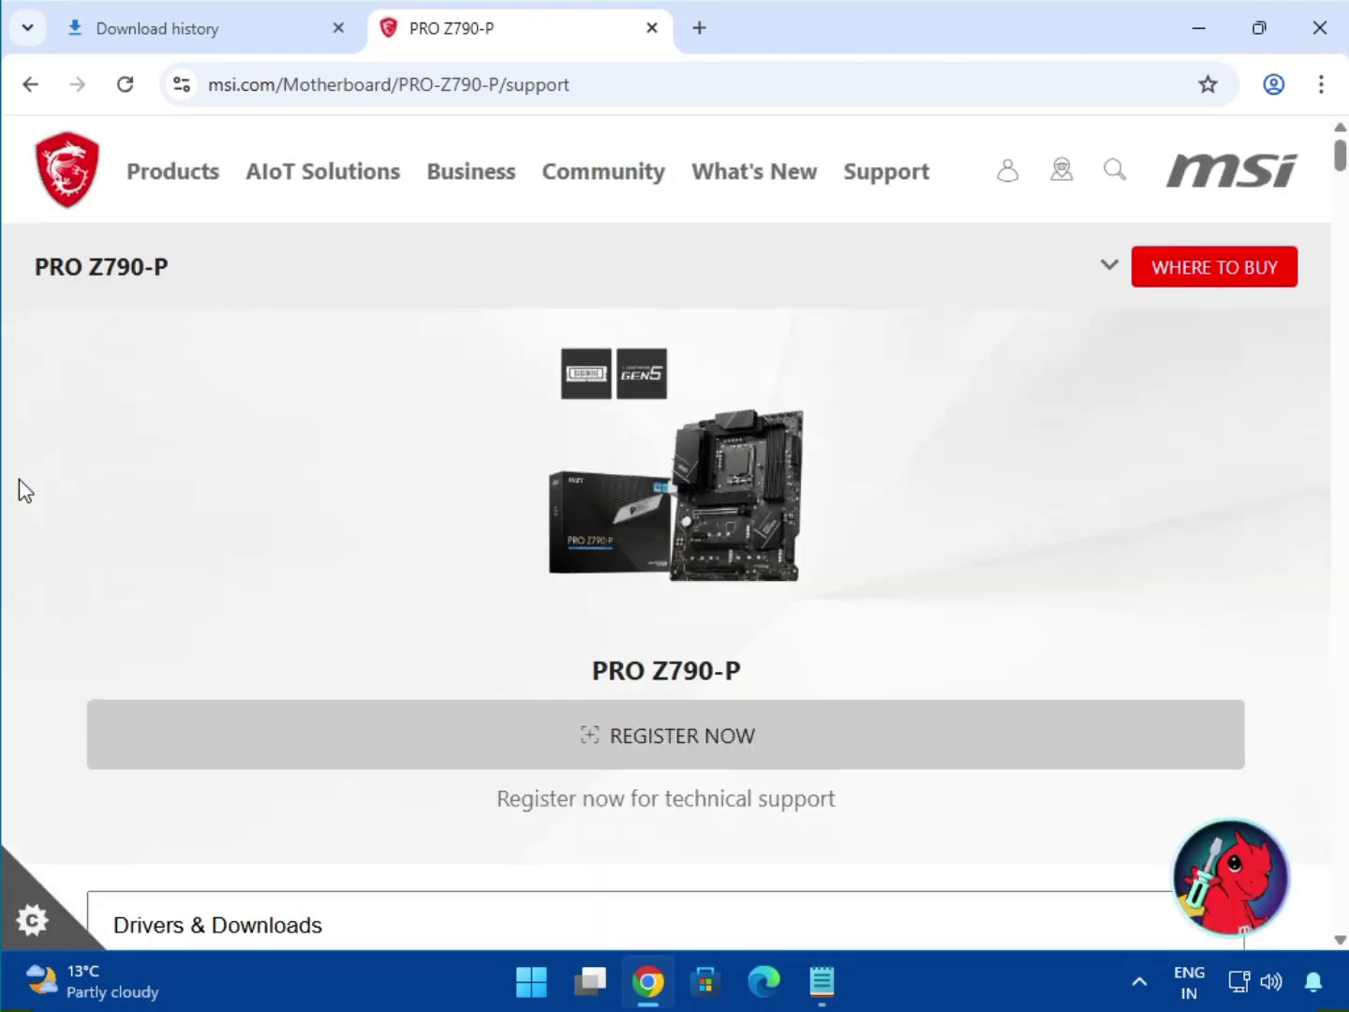
scroll(611, 674, down, 4)
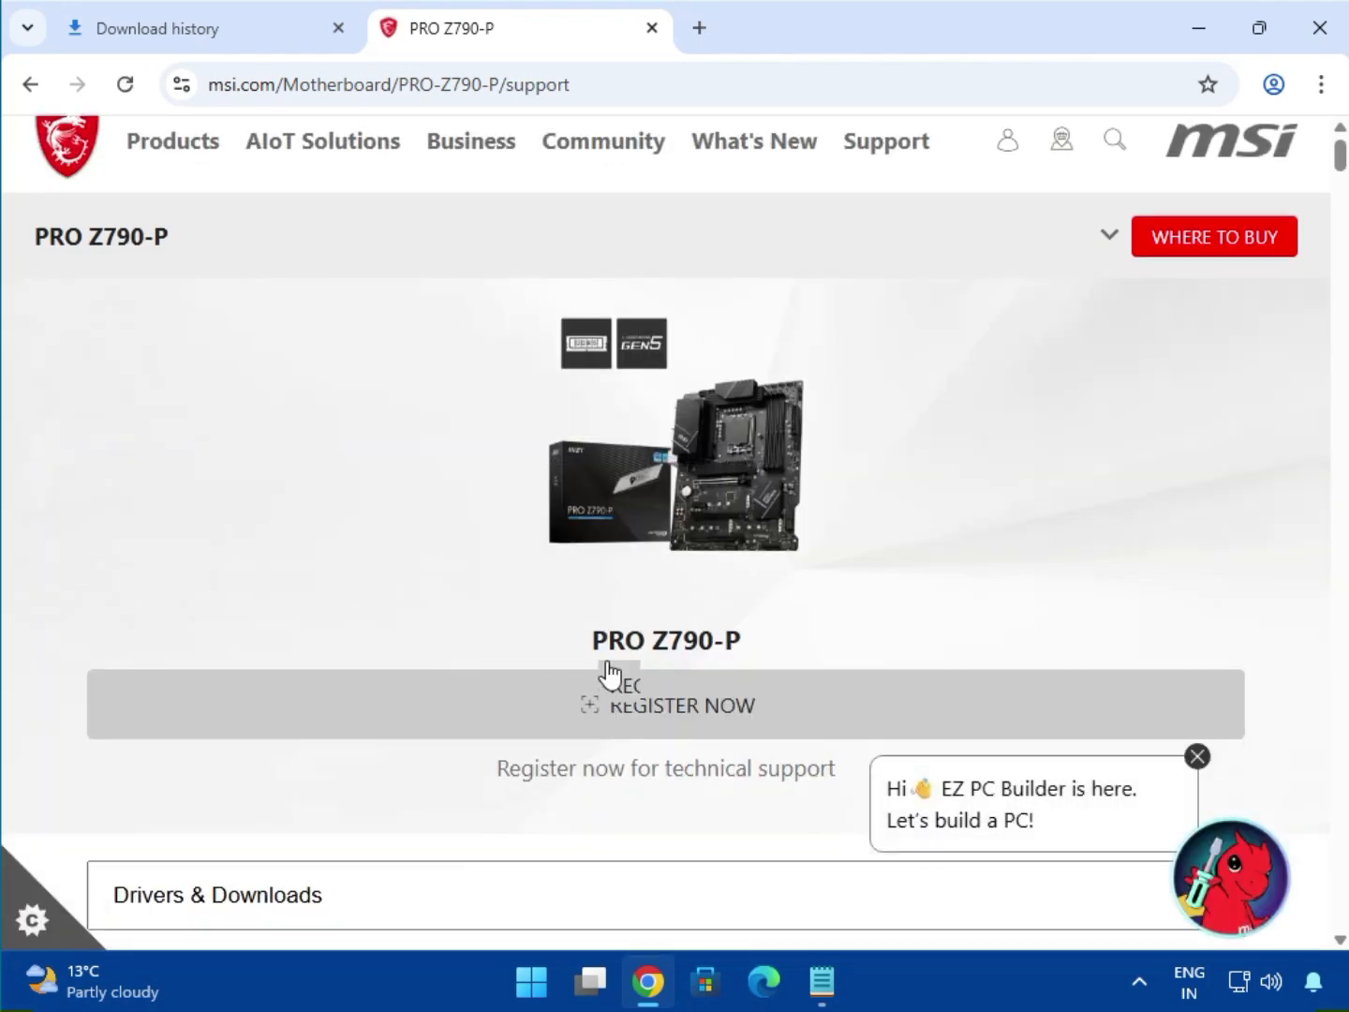
click(140, 553)
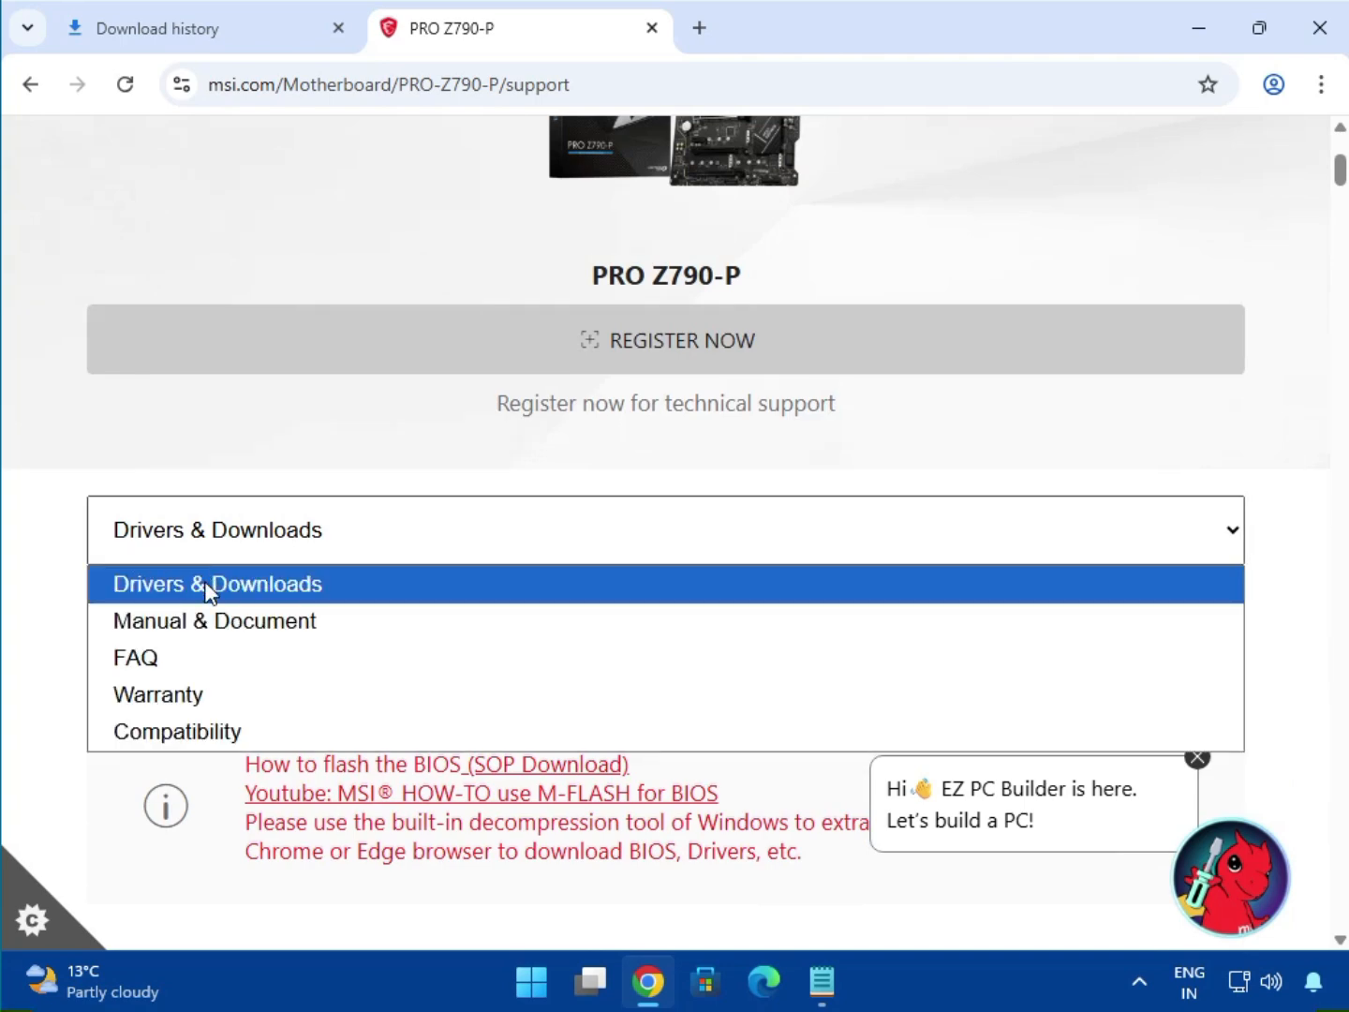
click(261, 589)
Step: Show the Driver category of downloads and choose Win11 64 as the operating system
scroll(257, 593, down, 3)
click(199, 367)
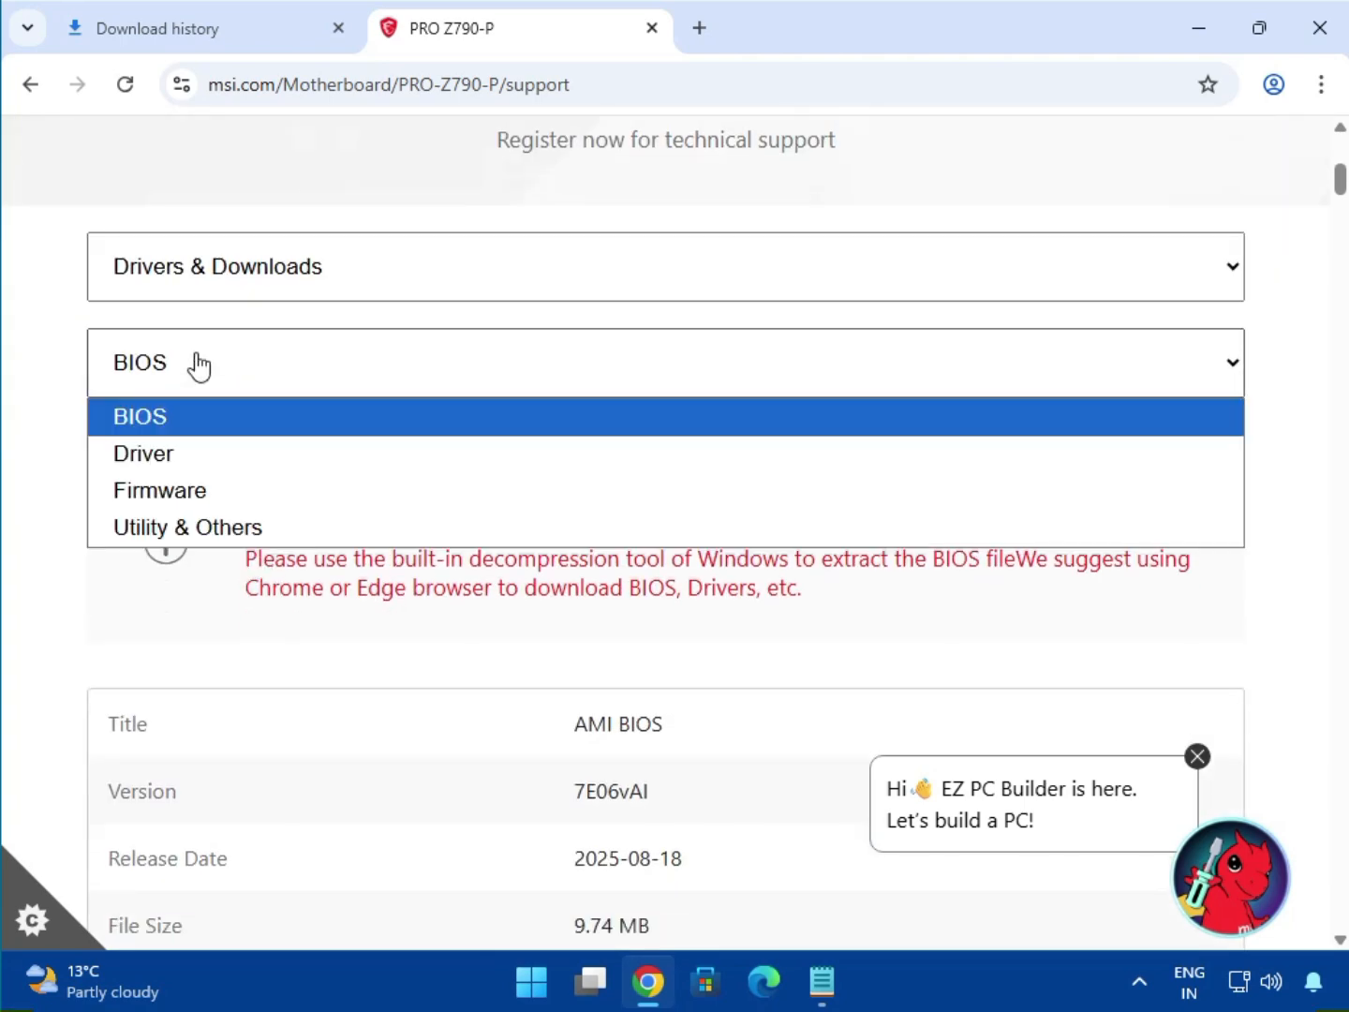
click(182, 463)
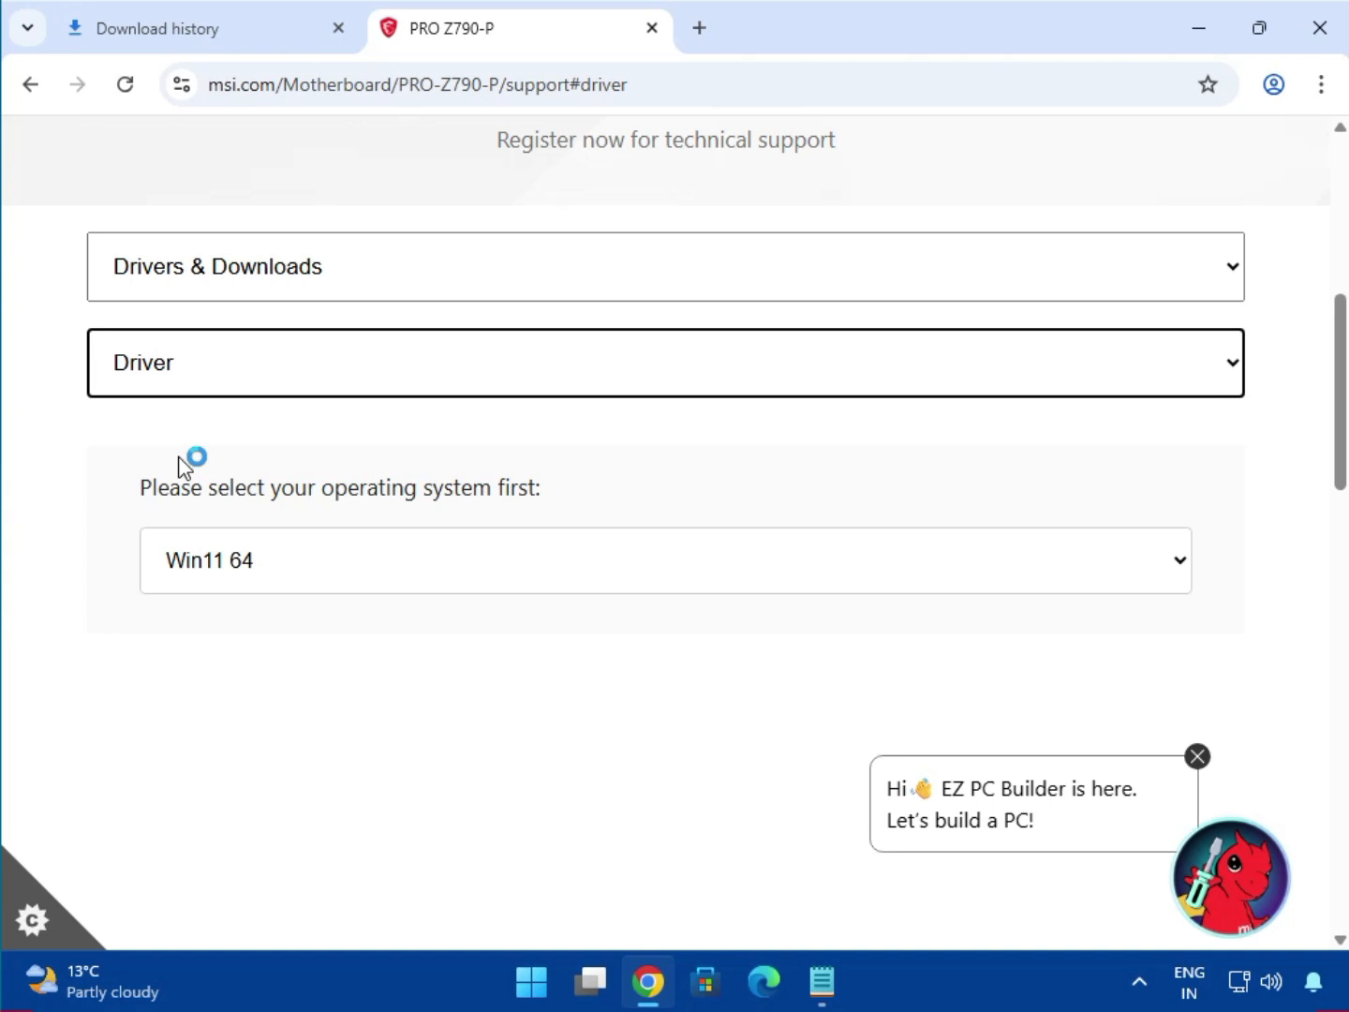
click(326, 568)
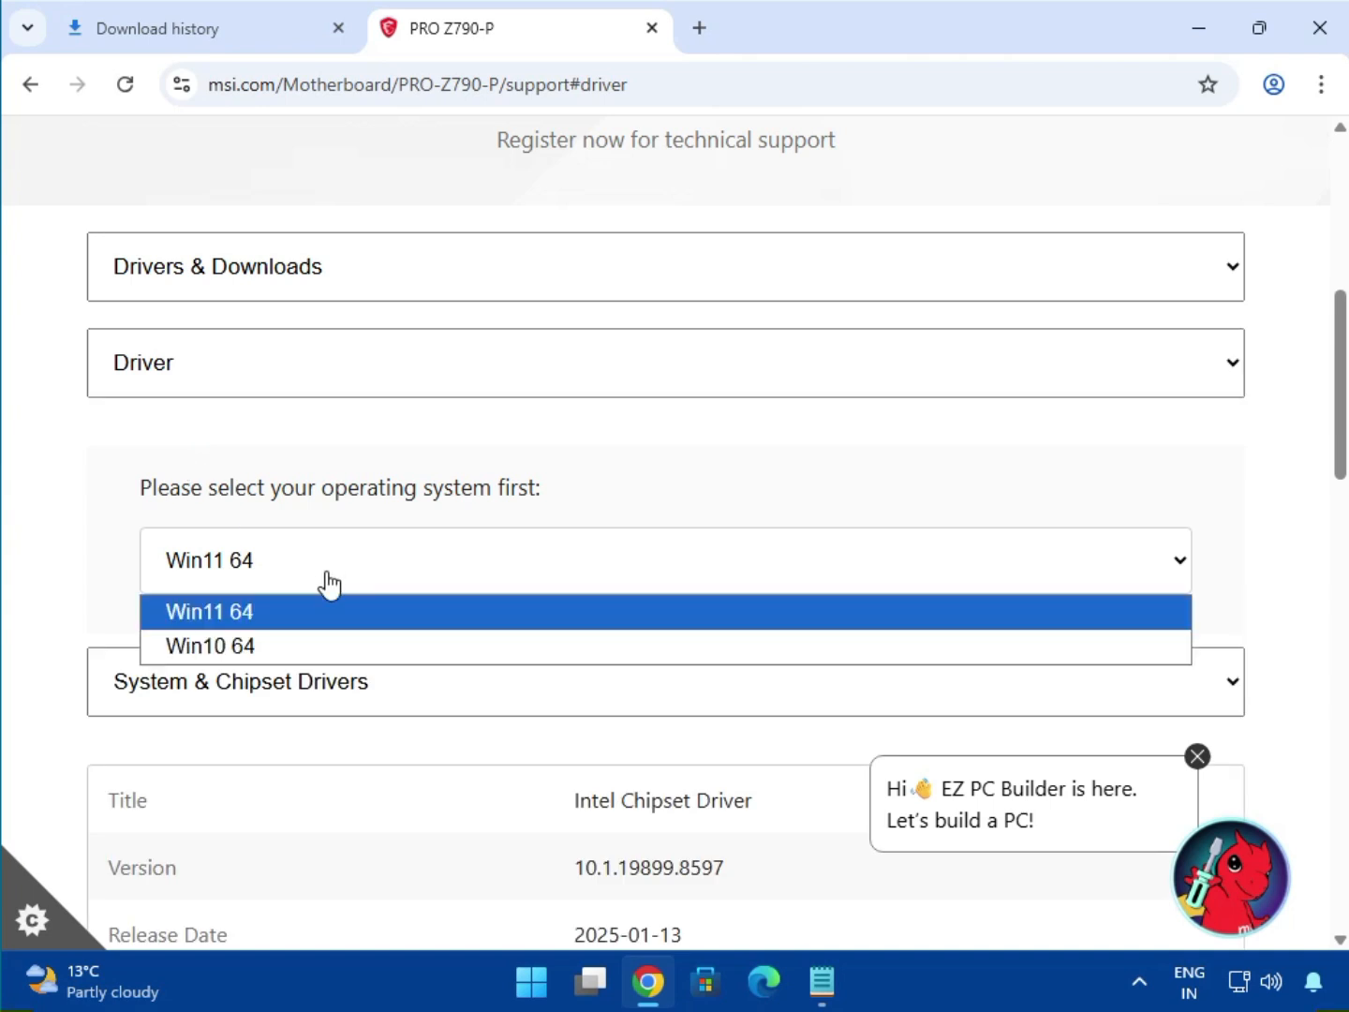
click(286, 612)
Step: Choose the System & Chipset Drivers category and download the Intel Chipset Driver
scroll(286, 614, down, 3)
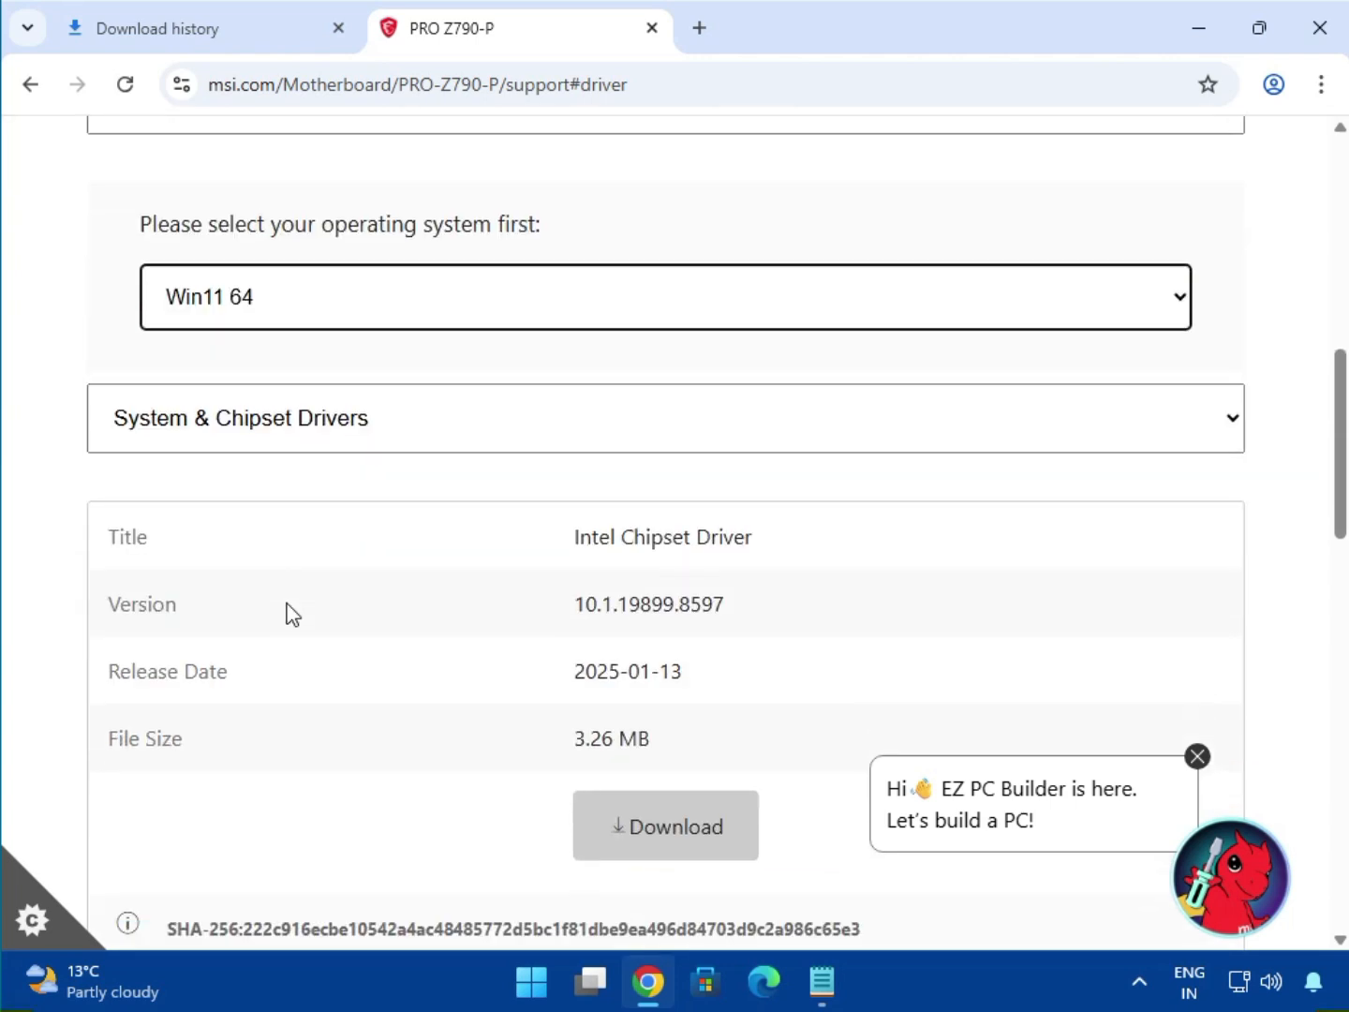
click(333, 423)
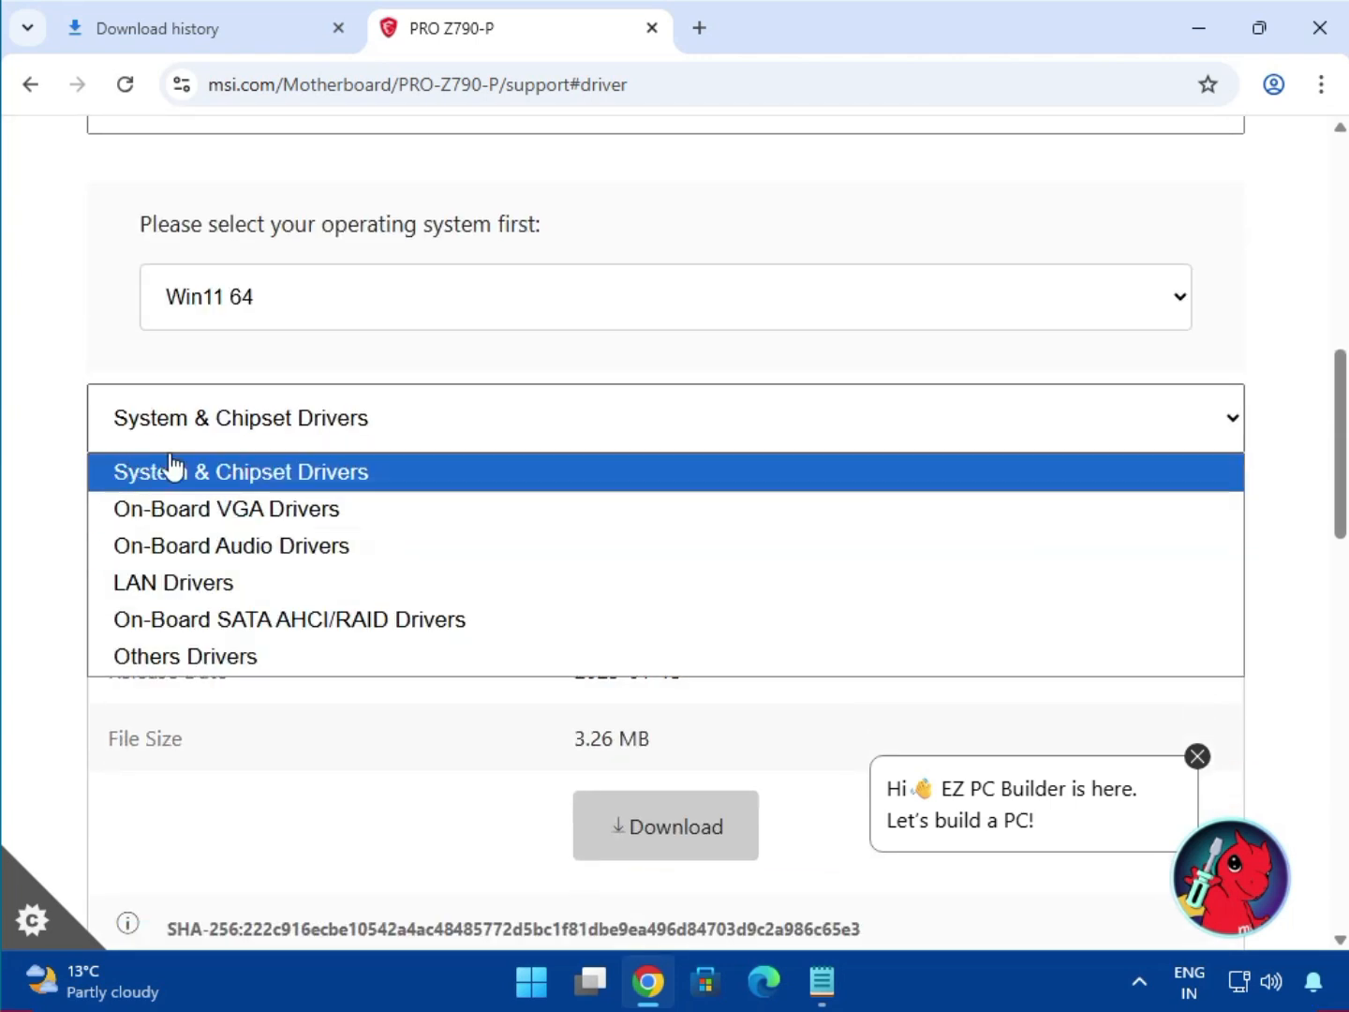
click(285, 473)
scroll(514, 519, down, 3)
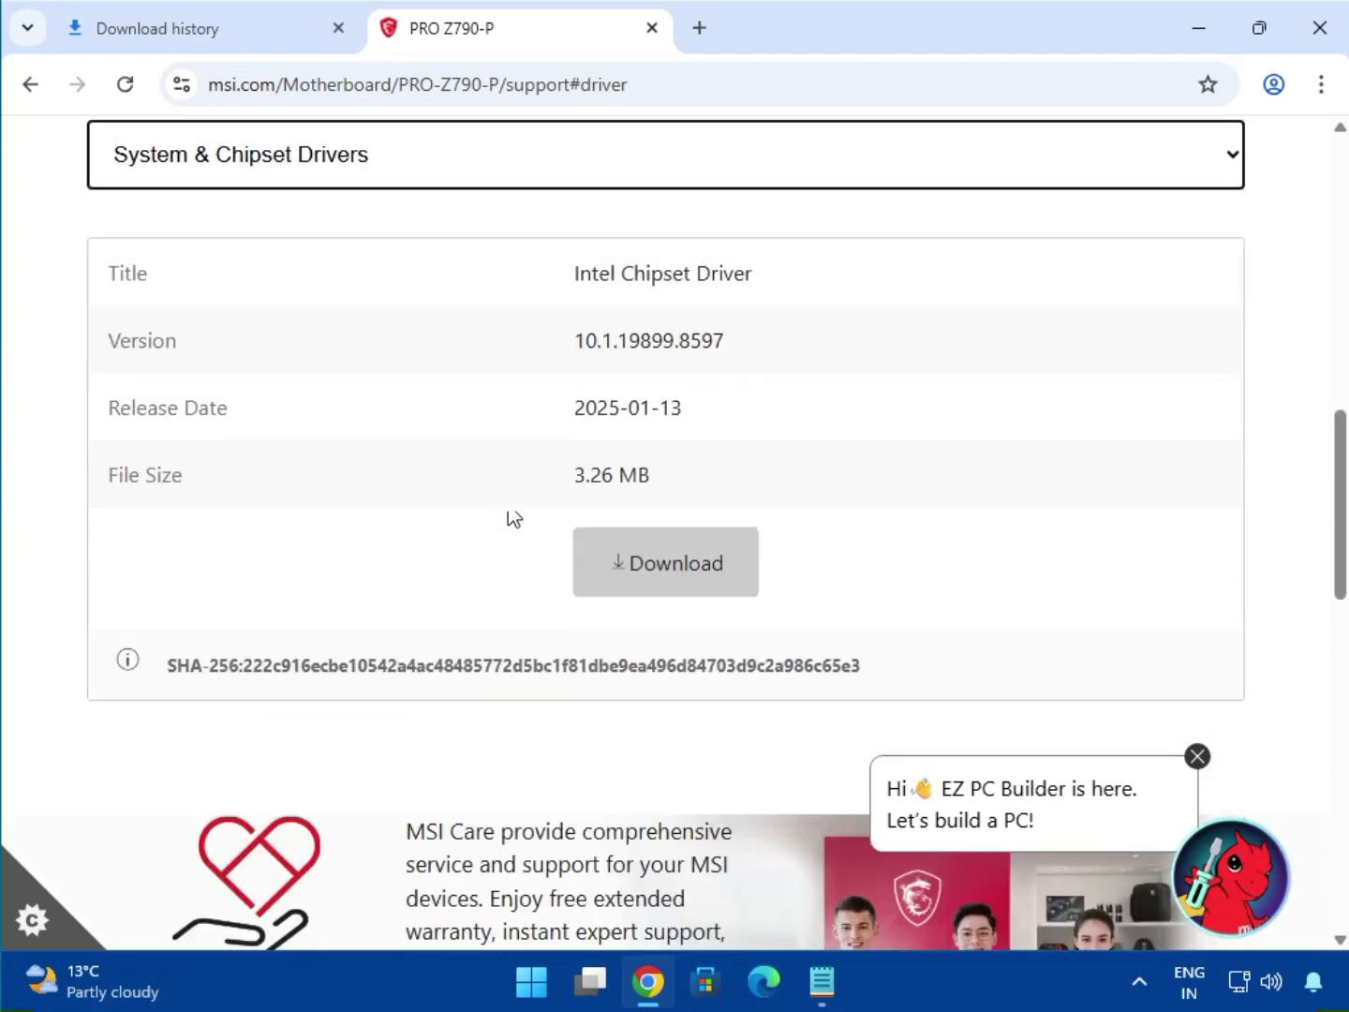
triple_click(586, 282)
click(698, 567)
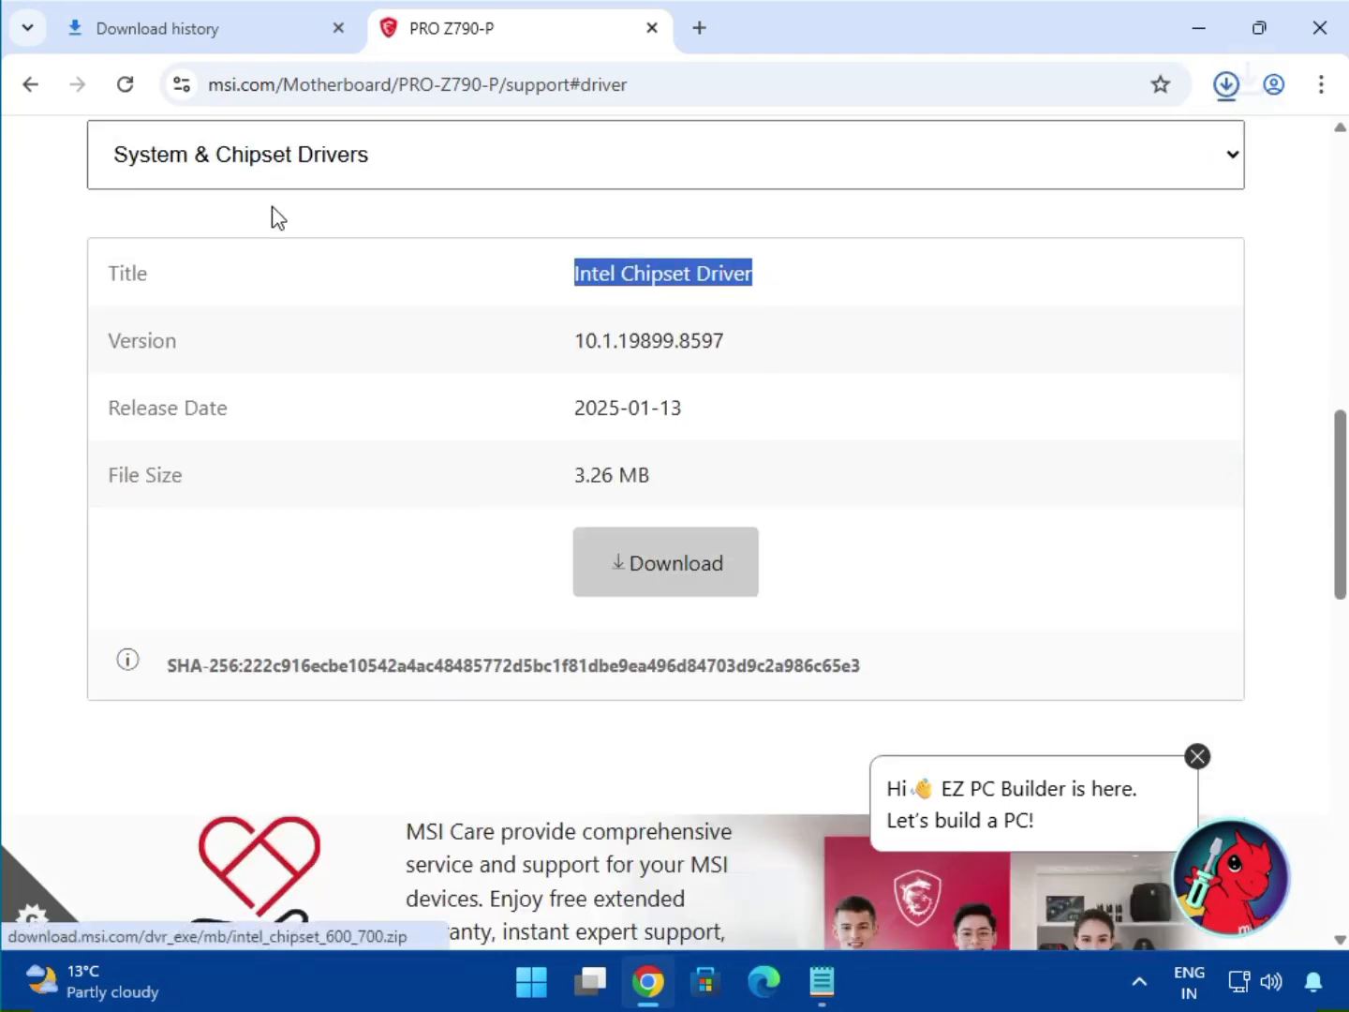
Step: Switch to the On-Board VGA Drivers category and download the Intel SVGA Drivers
click(268, 178)
click(268, 249)
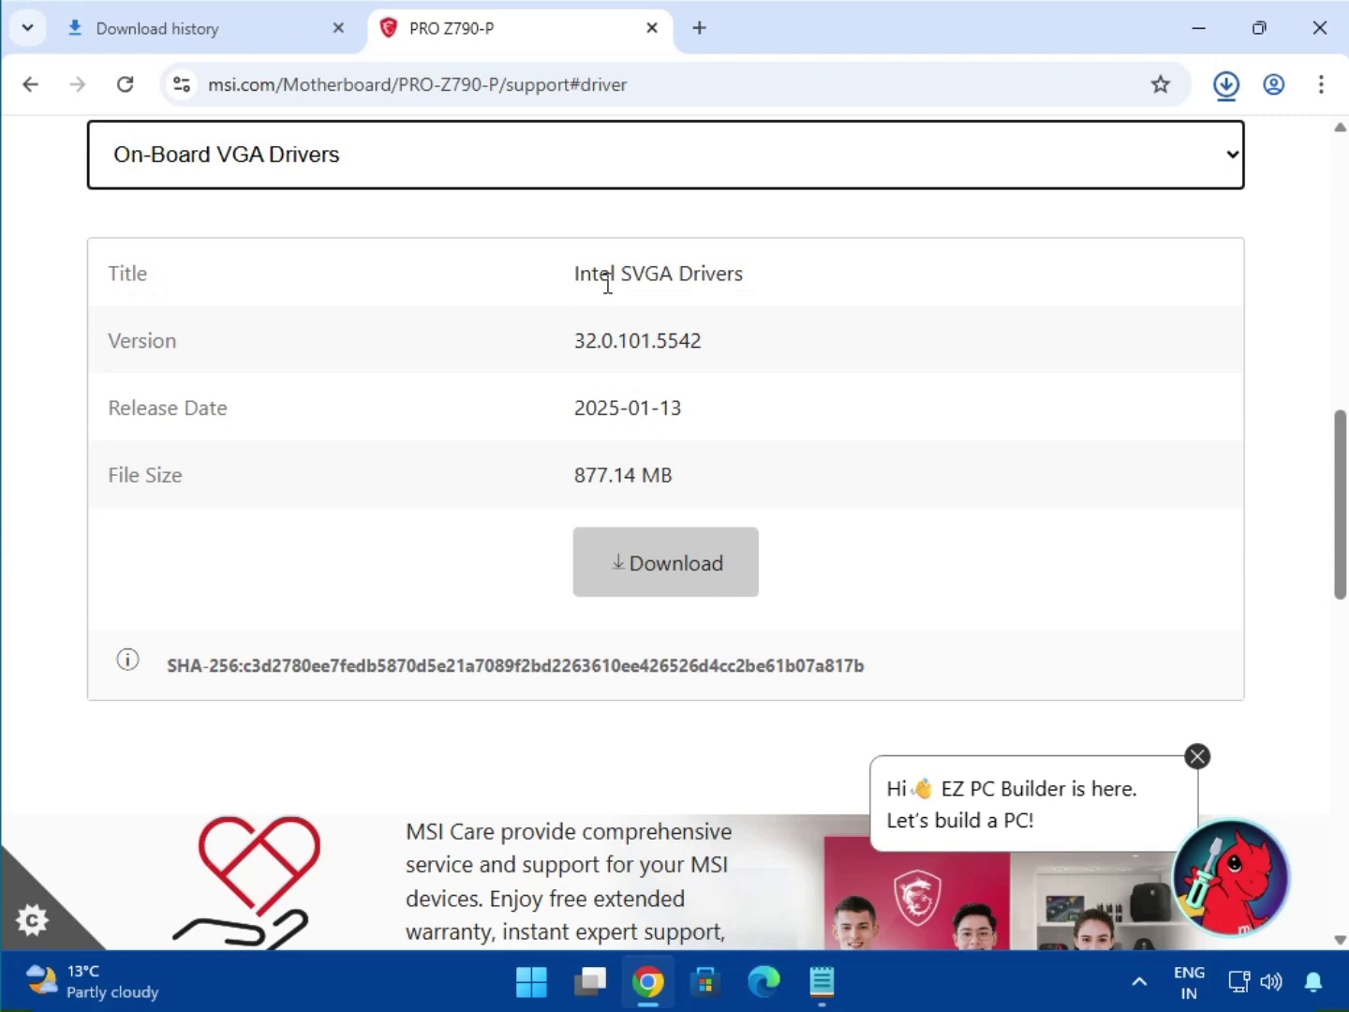
drag(581, 277, 749, 290)
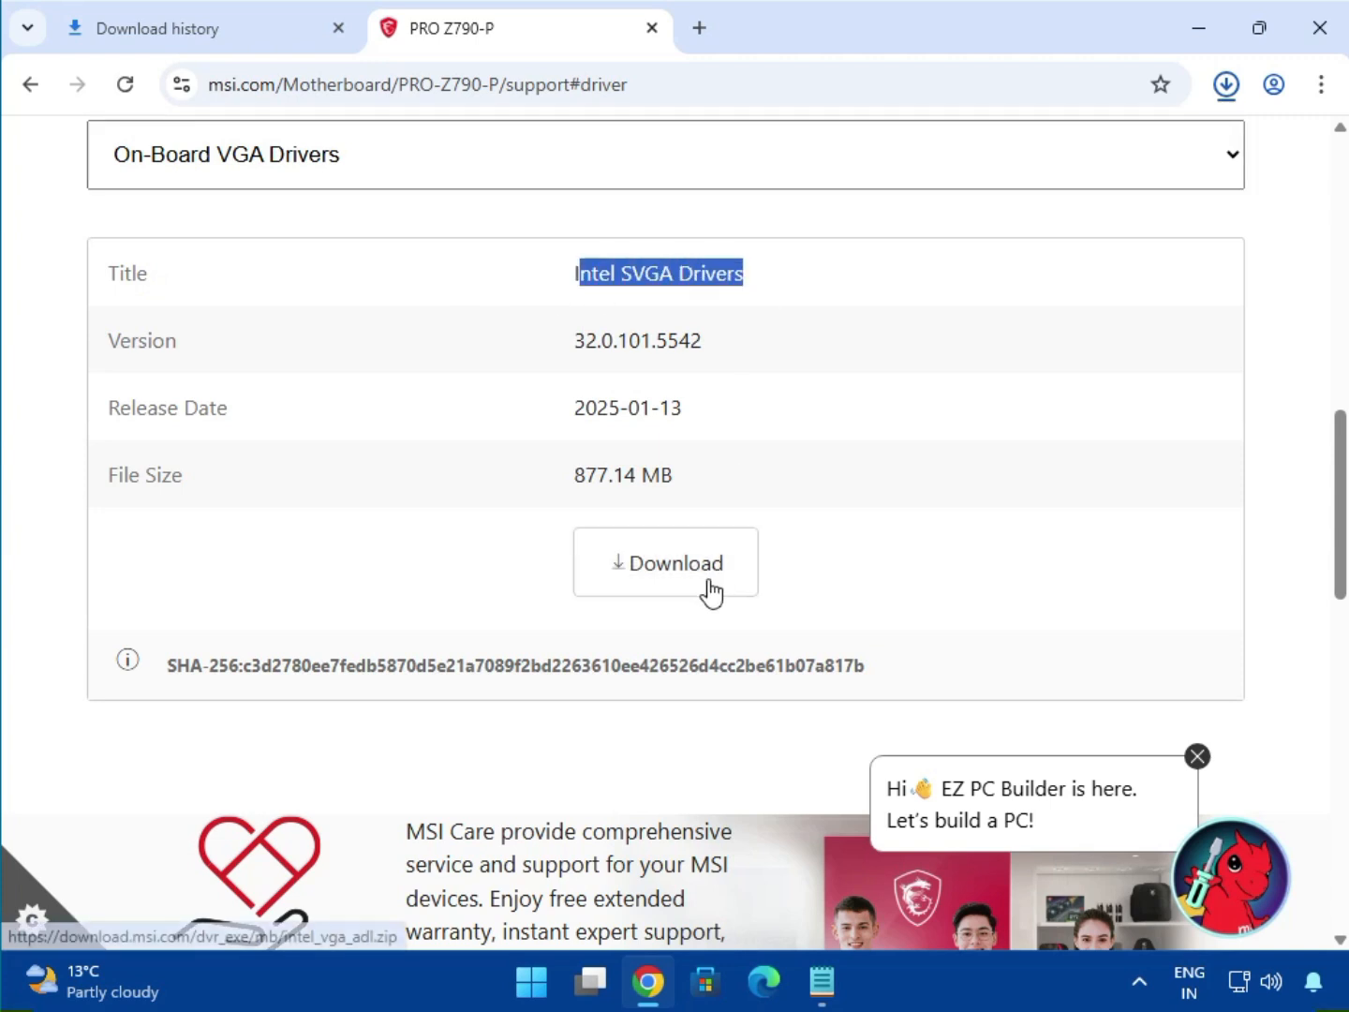
click(676, 554)
Step: Switch to the On-Board Audio Drivers category and download the Realtek HD Universal Driver
click(266, 182)
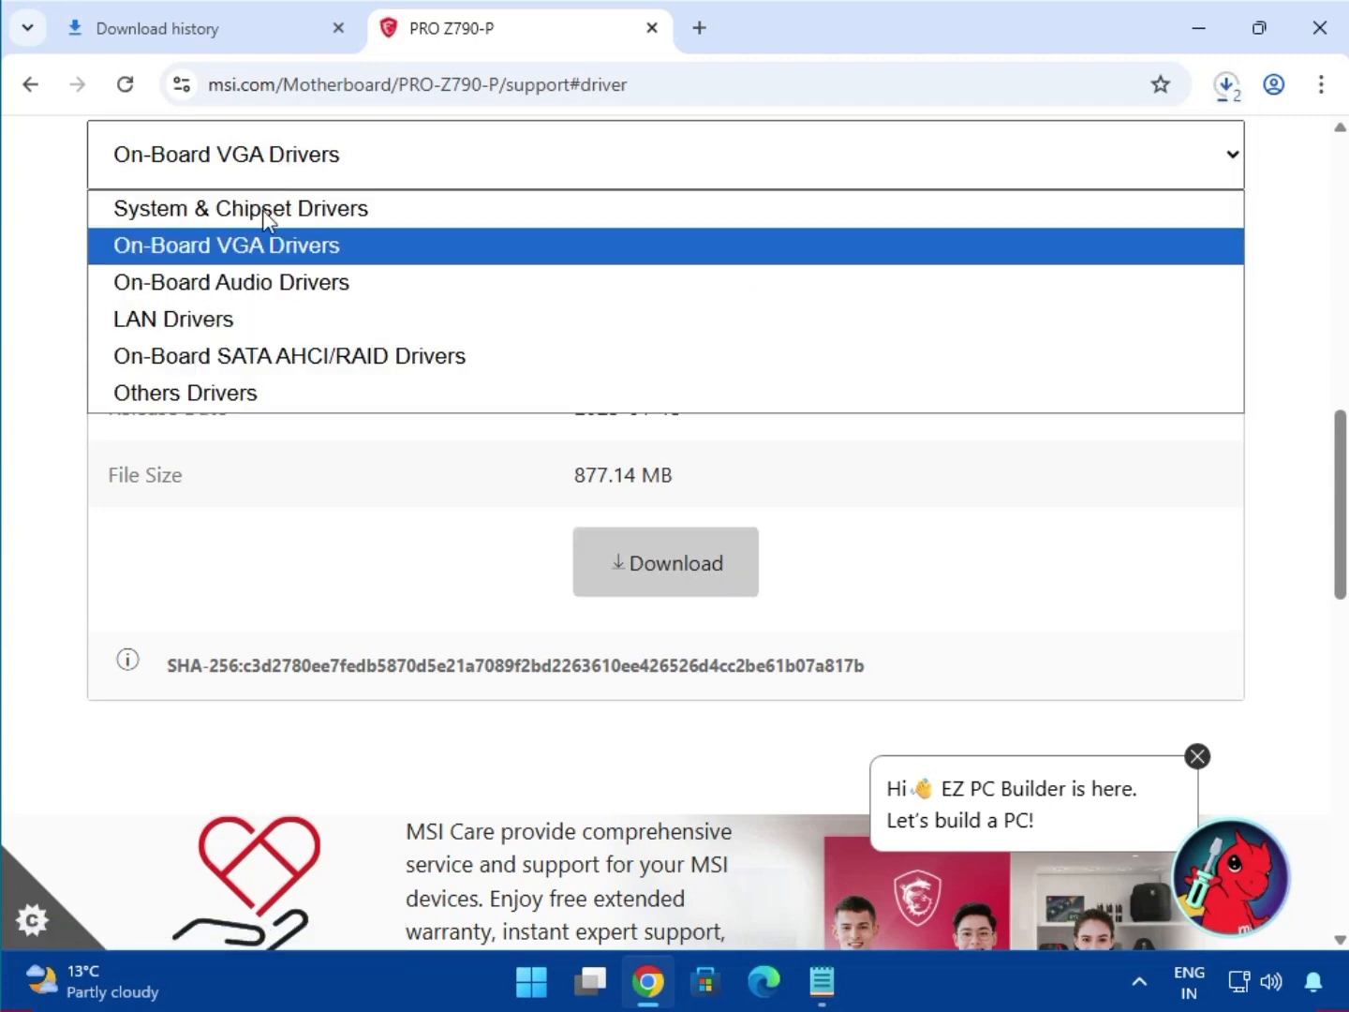
click(246, 284)
drag(583, 274, 889, 304)
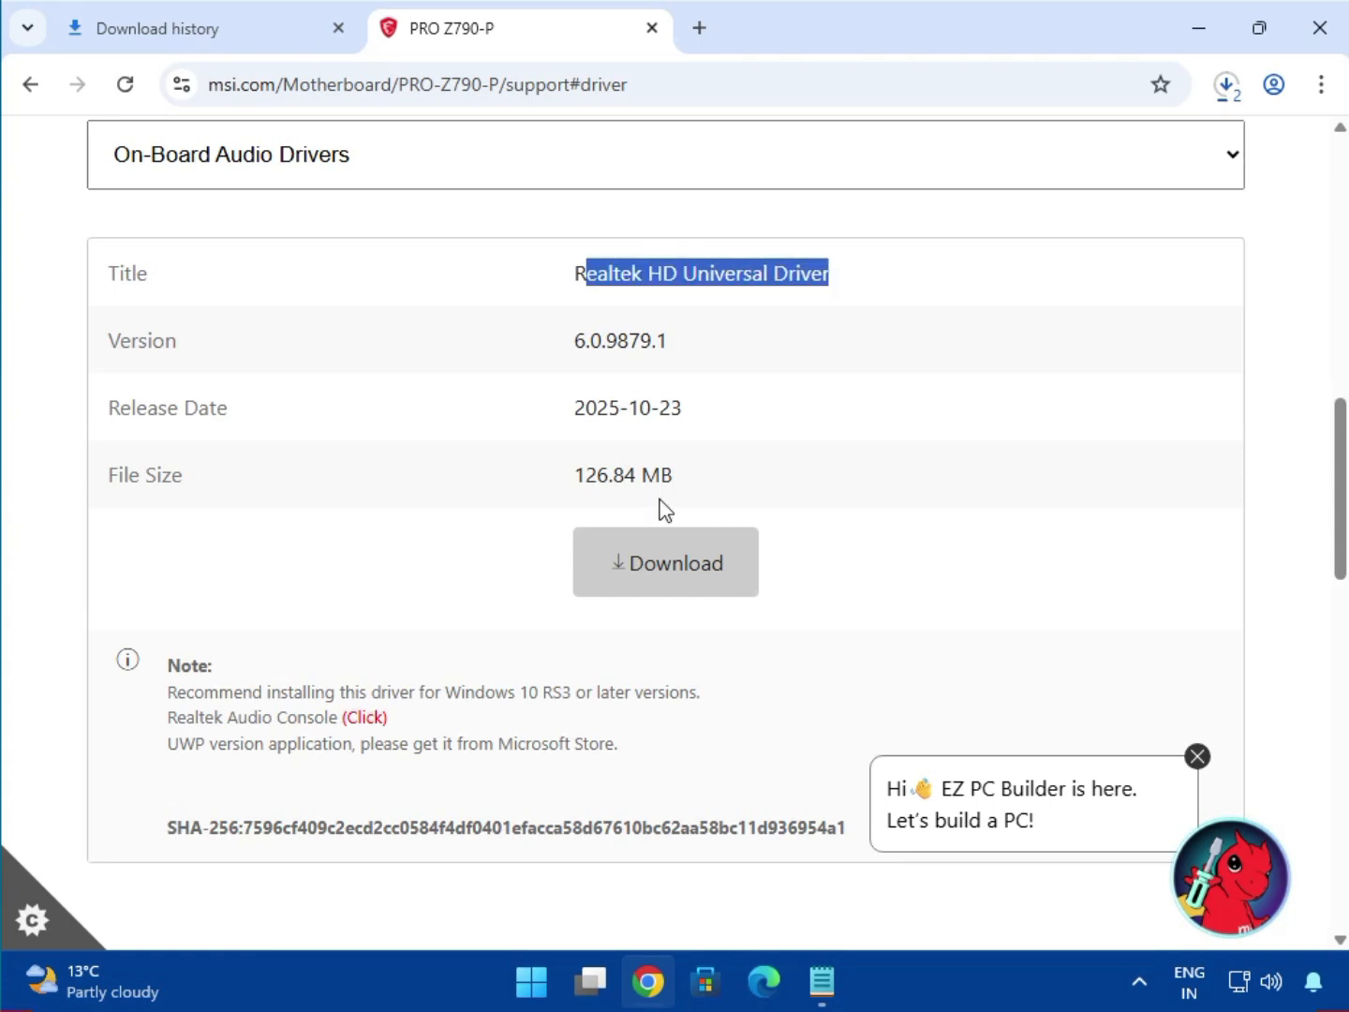
click(633, 560)
Step: Switch to the LAN Drivers category and download the Intel Network Drivers
click(241, 178)
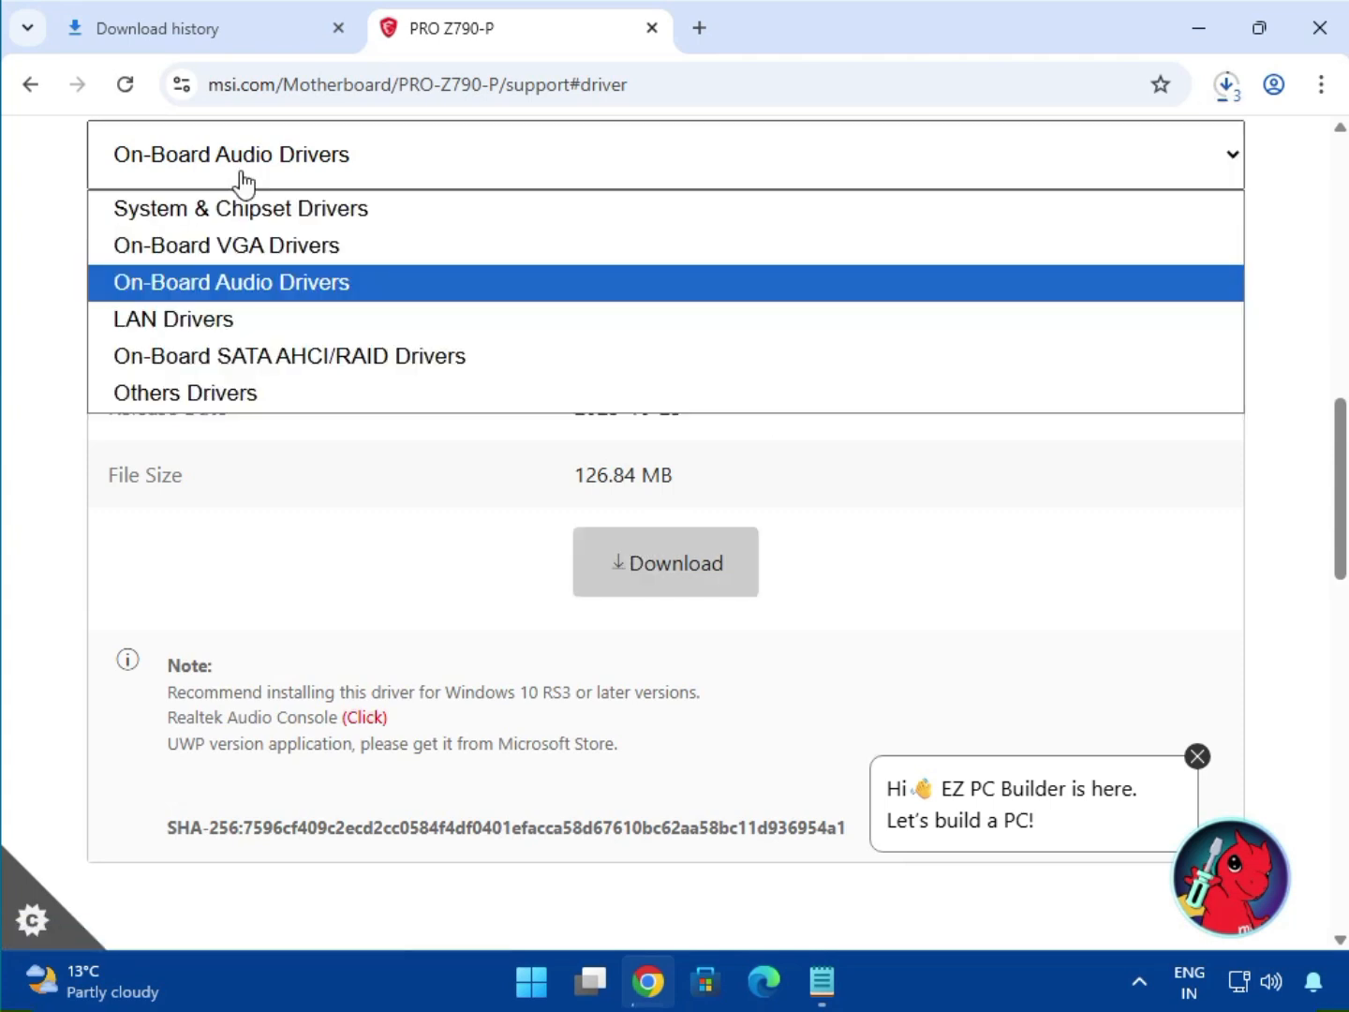
click(234, 309)
triple_click(637, 274)
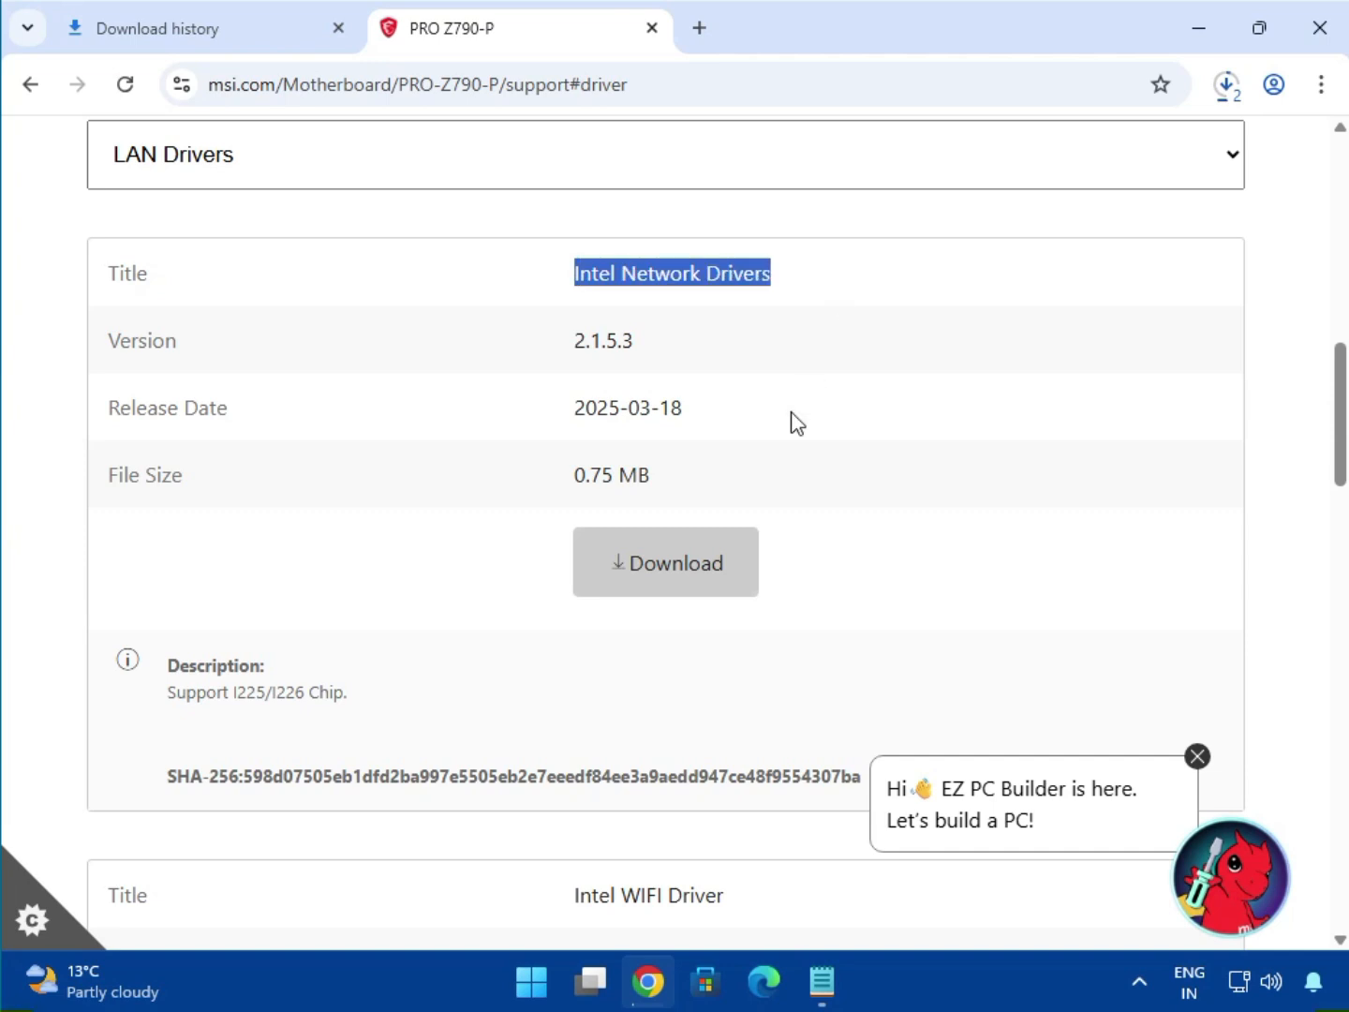
click(699, 557)
Step: Download the Intel WIFI Driver from the LAN Drivers list
scroll(699, 553, down, 4)
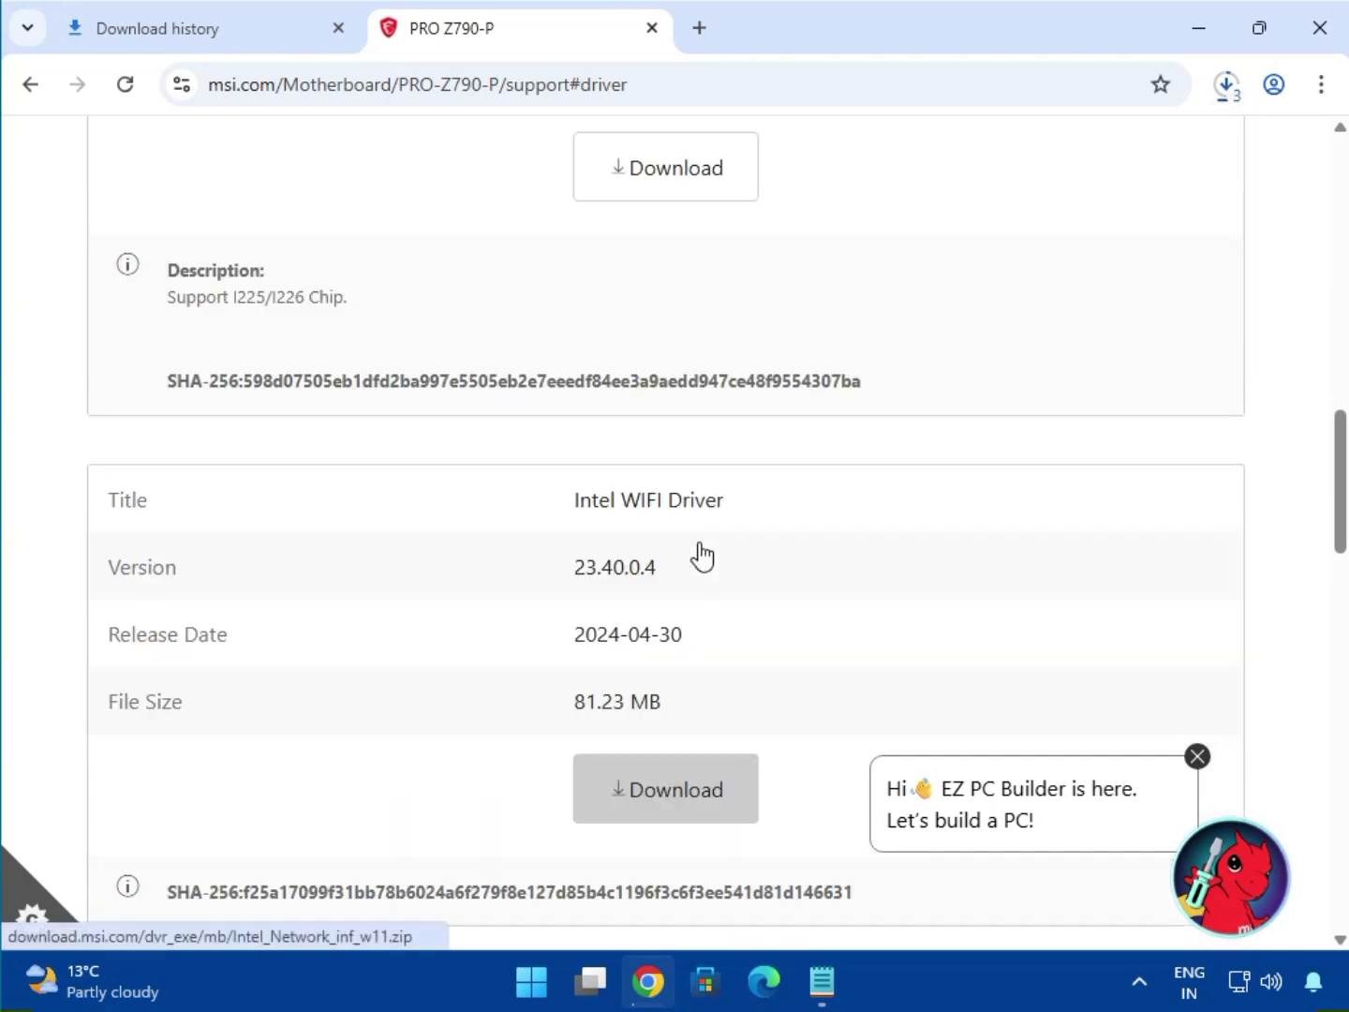
drag(623, 506, 786, 522)
click(696, 745)
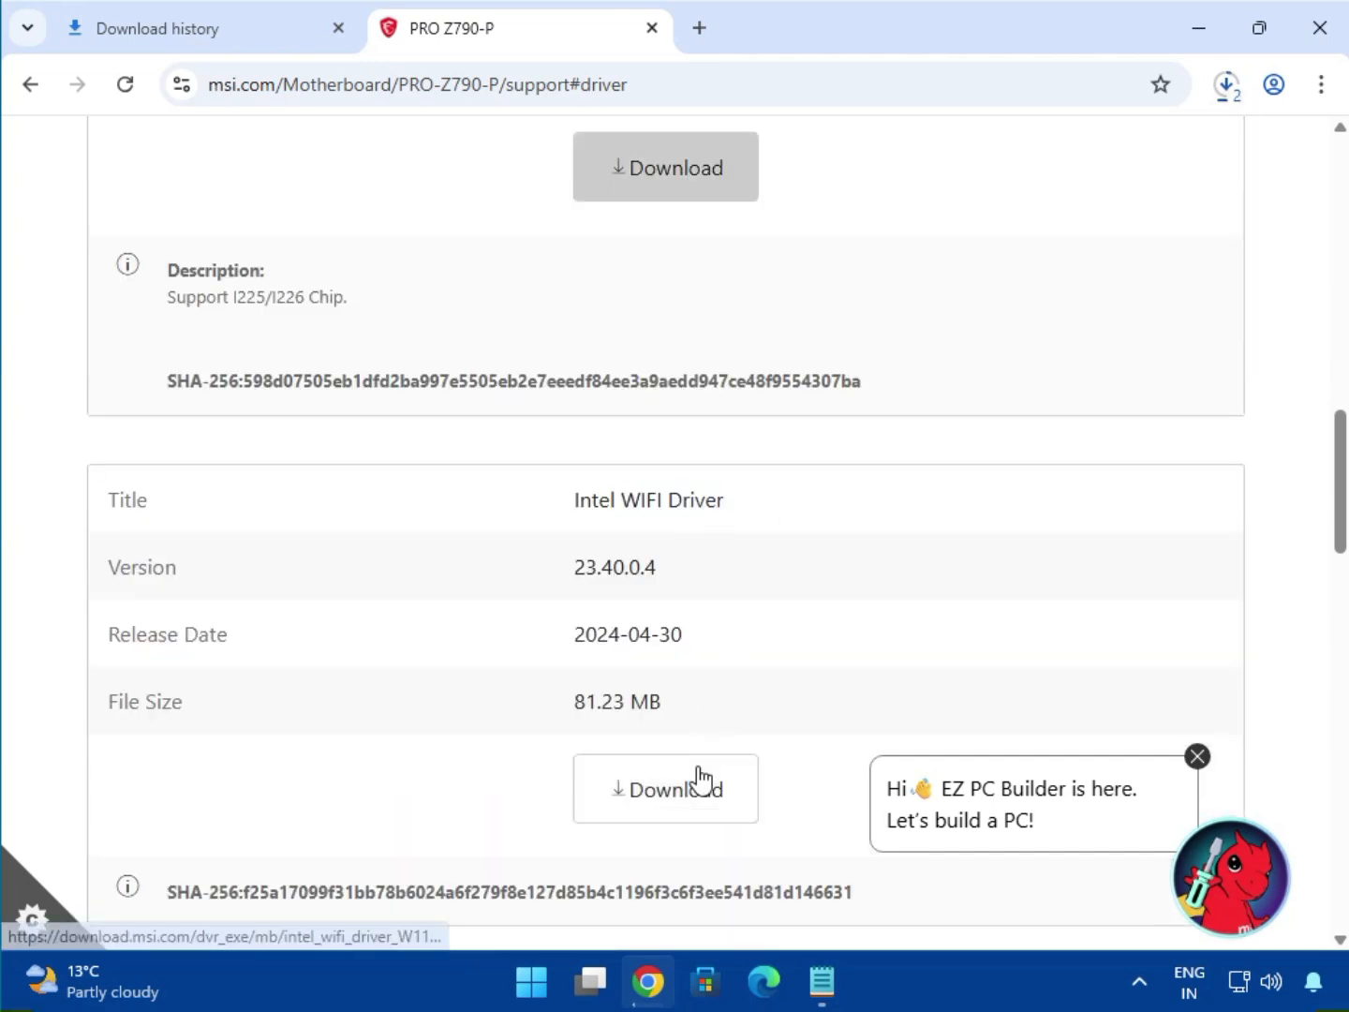
click(698, 770)
Step: Download the BlueTooth Driver listed below the Intel WIFI Driver
scroll(668, 623, down, 4)
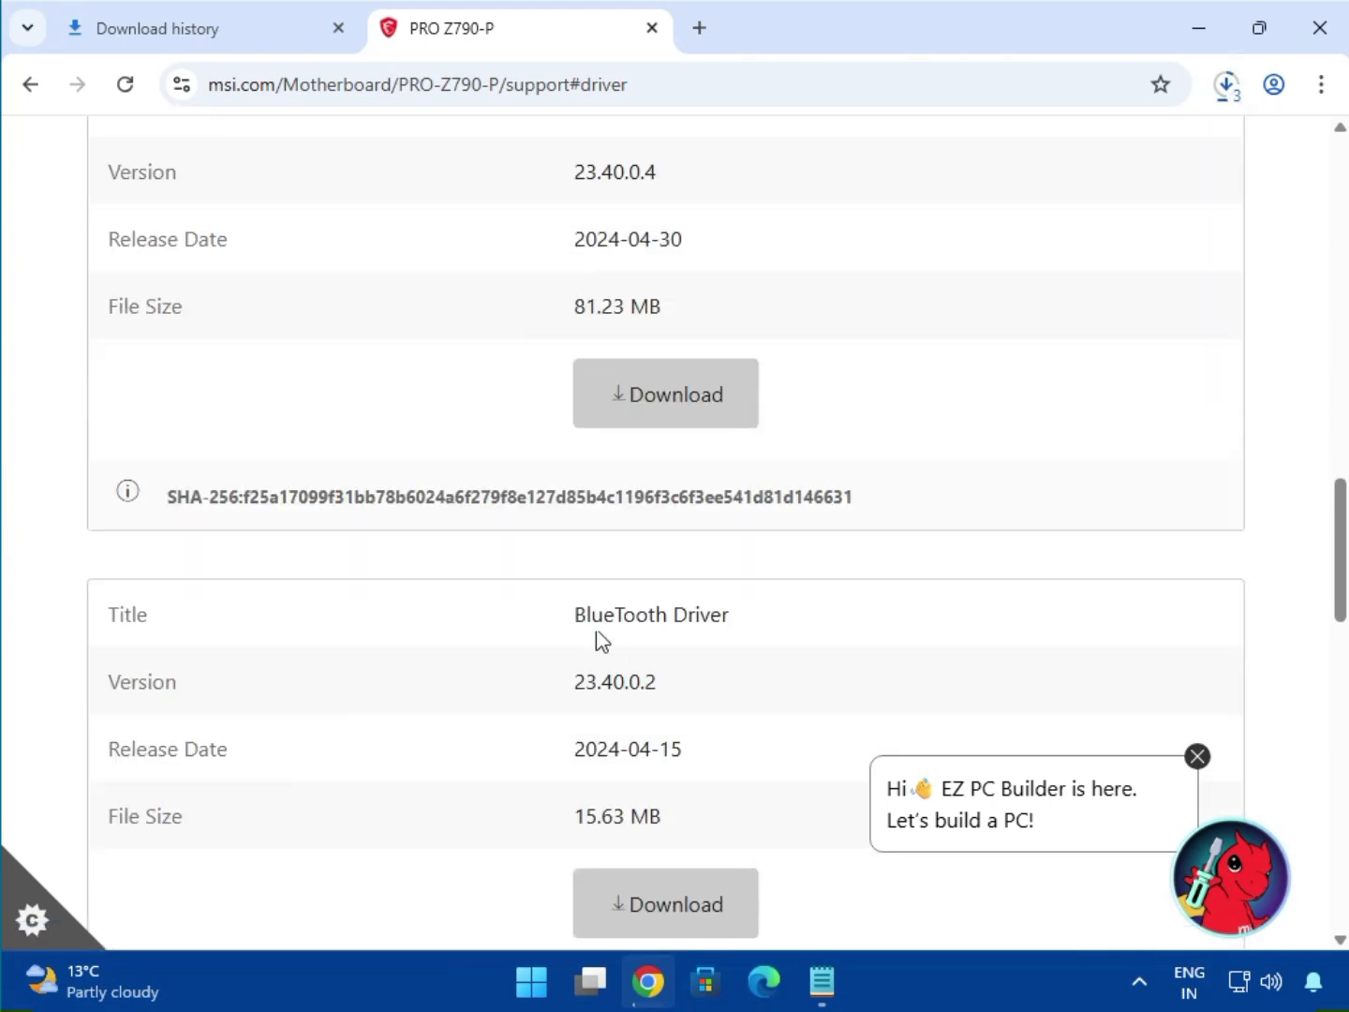
drag(580, 620, 778, 619)
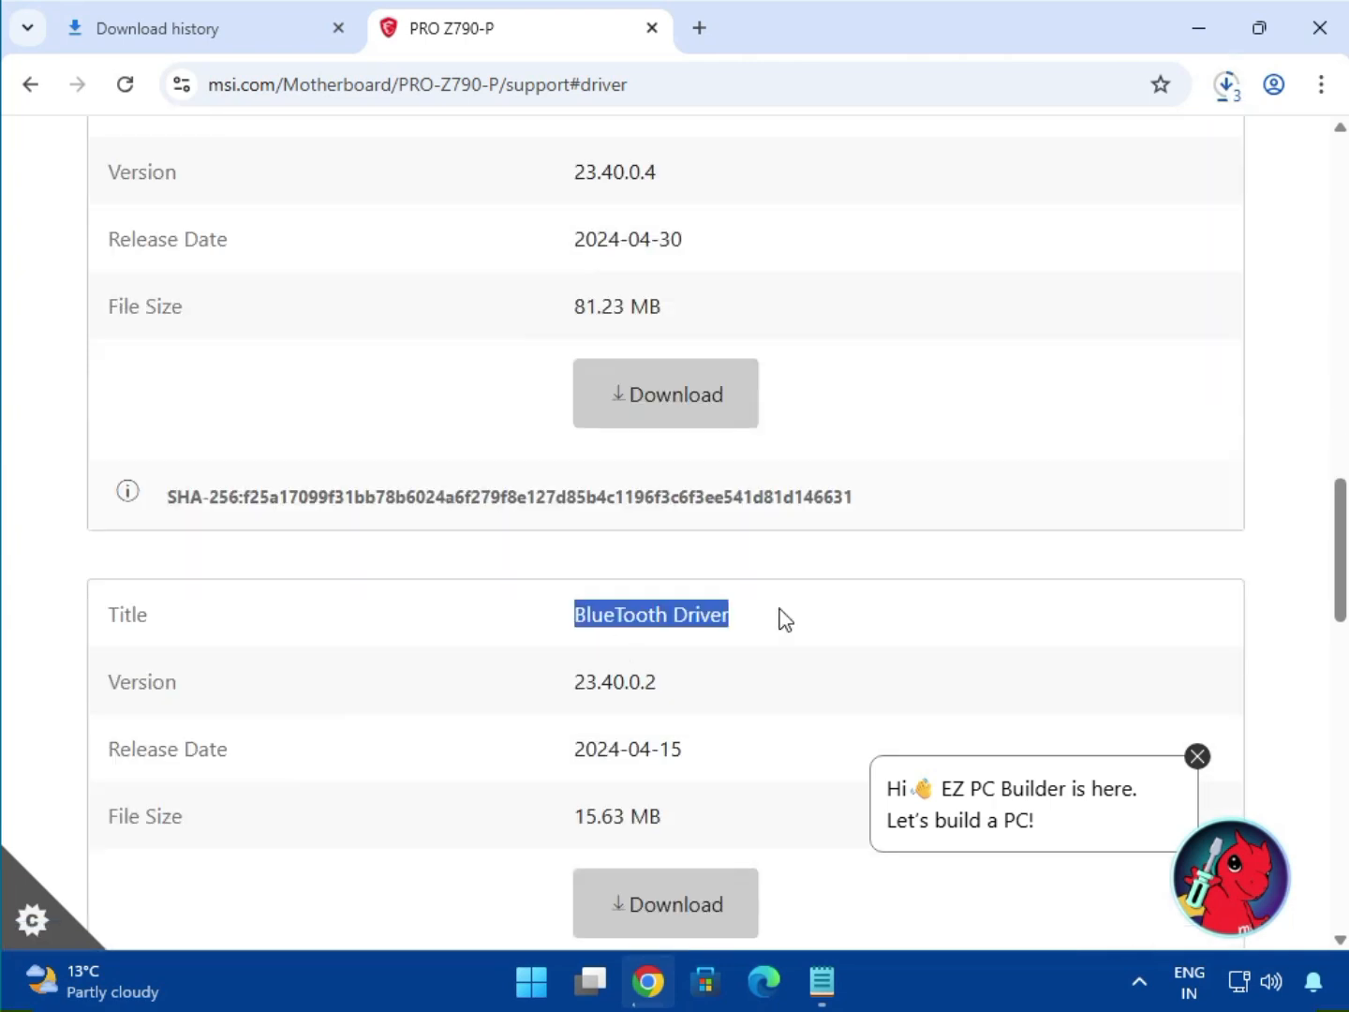
click(695, 895)
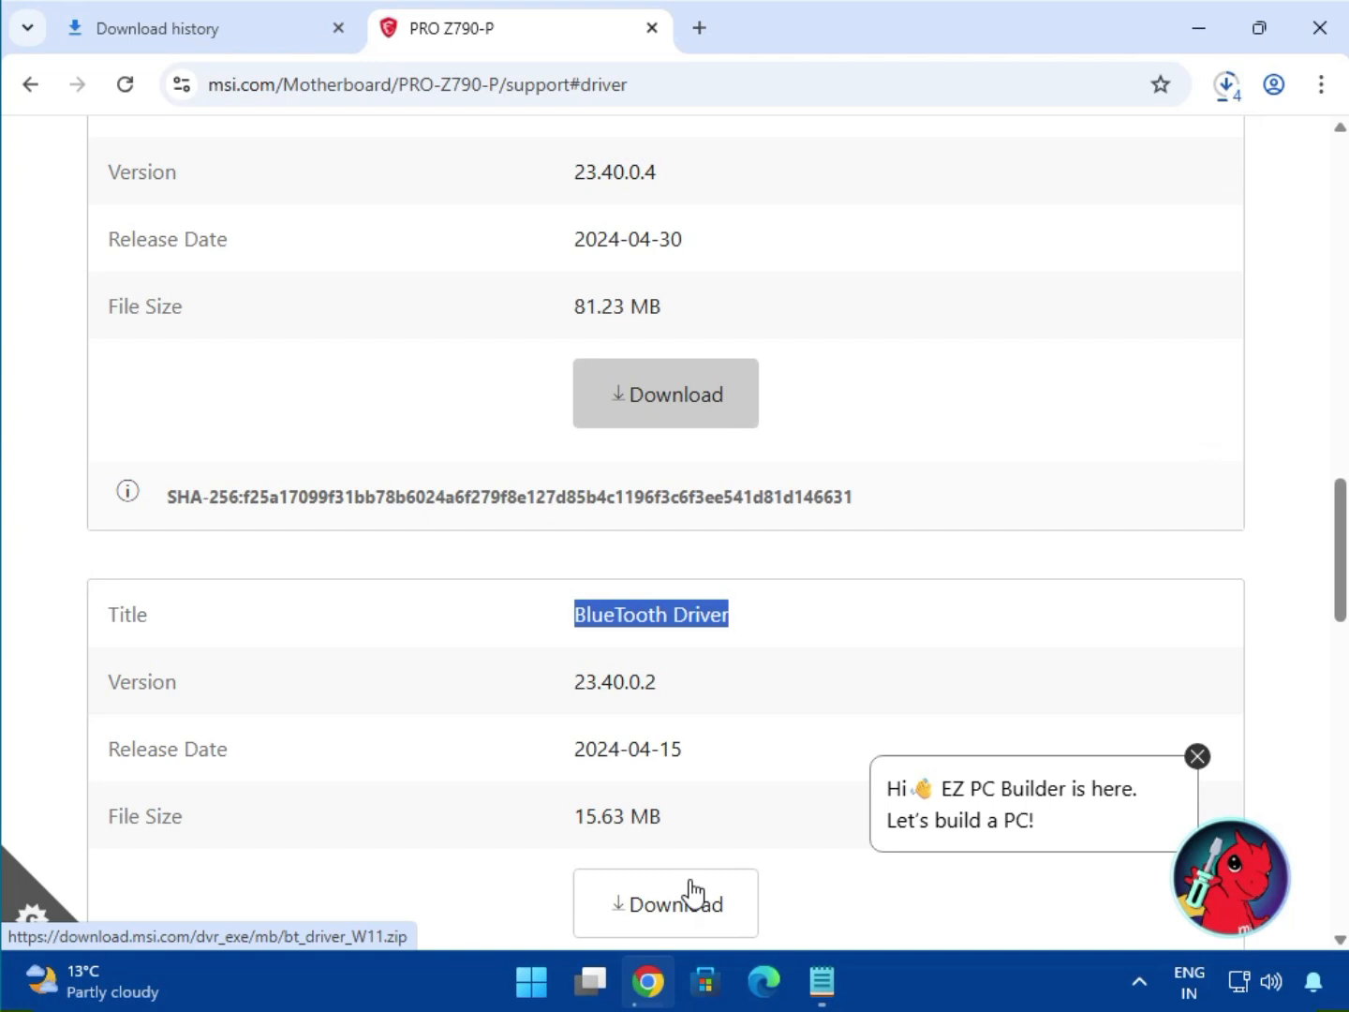
drag(691, 883, 805, 793)
Step: Open the full download history and show bt_drivers (3).zip in its Downloads folder
click(1226, 86)
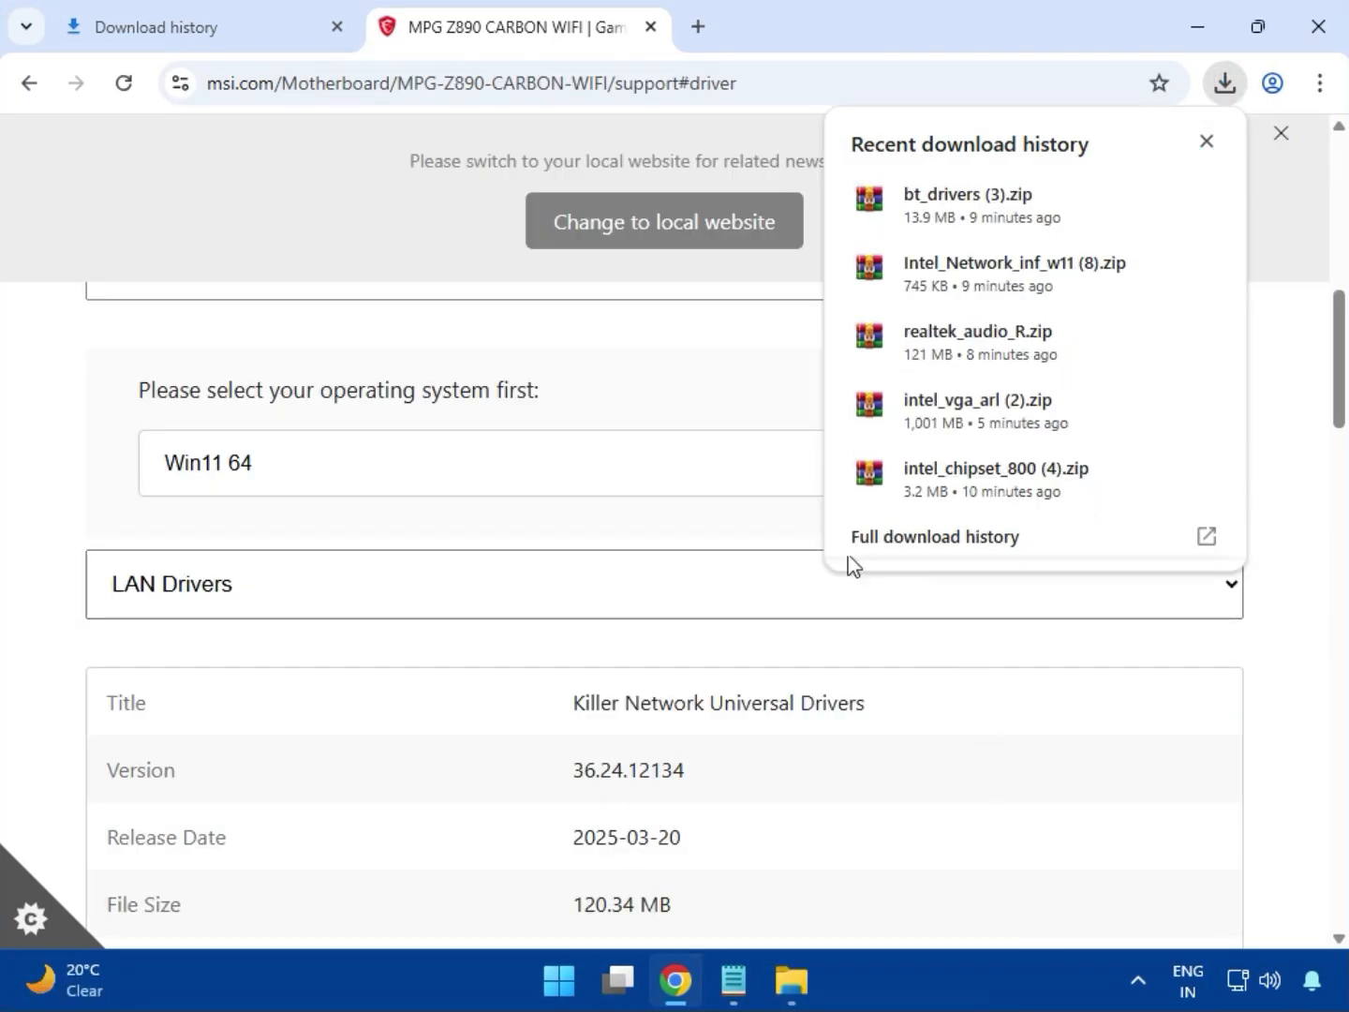
click(900, 543)
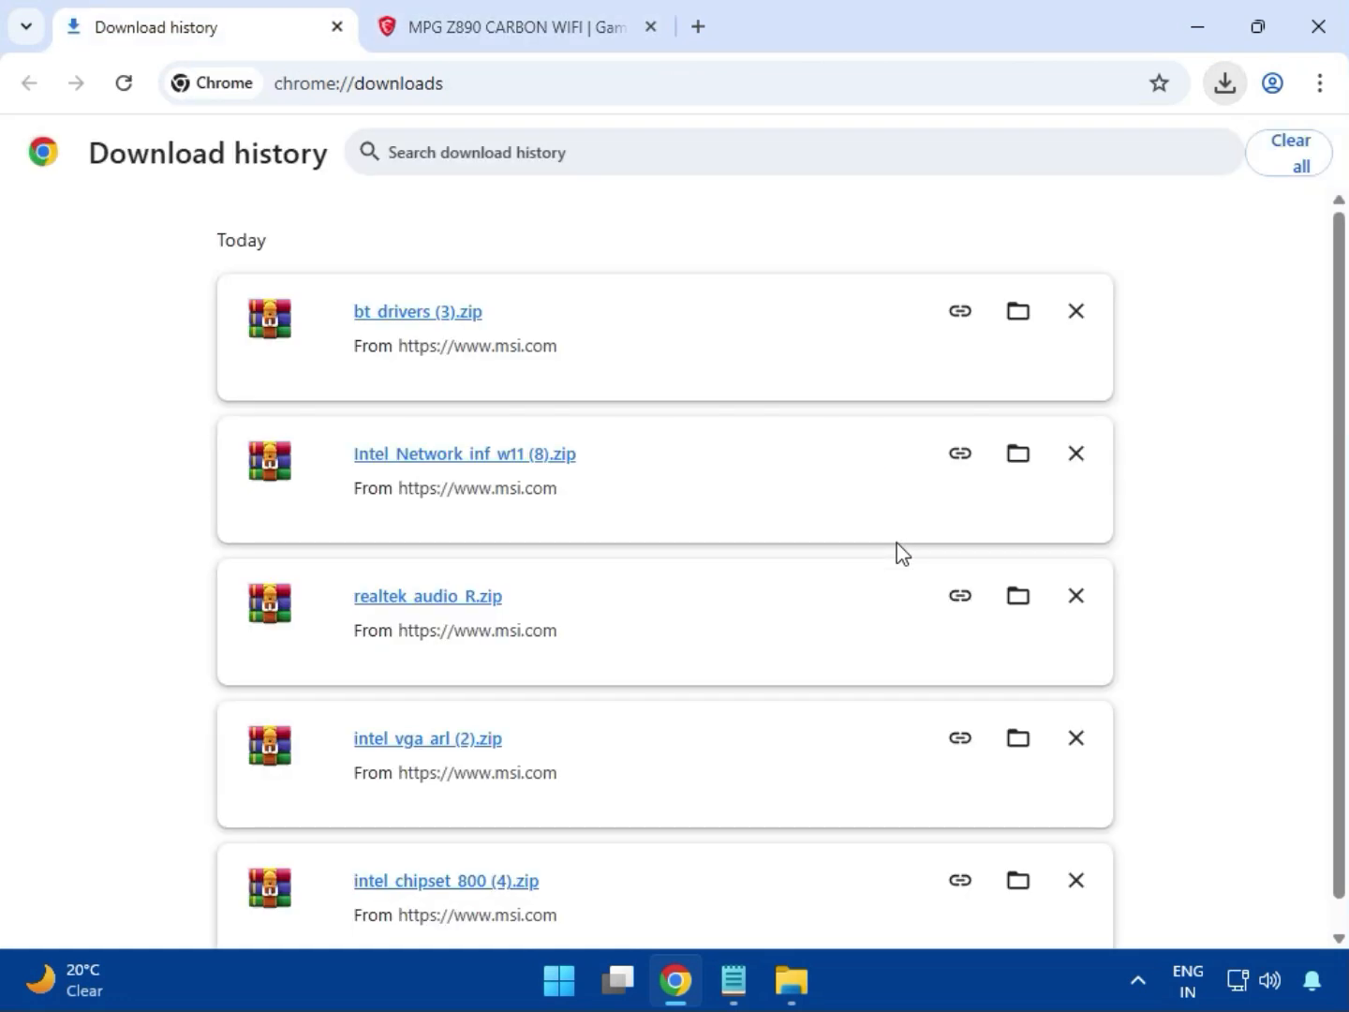
click(1014, 316)
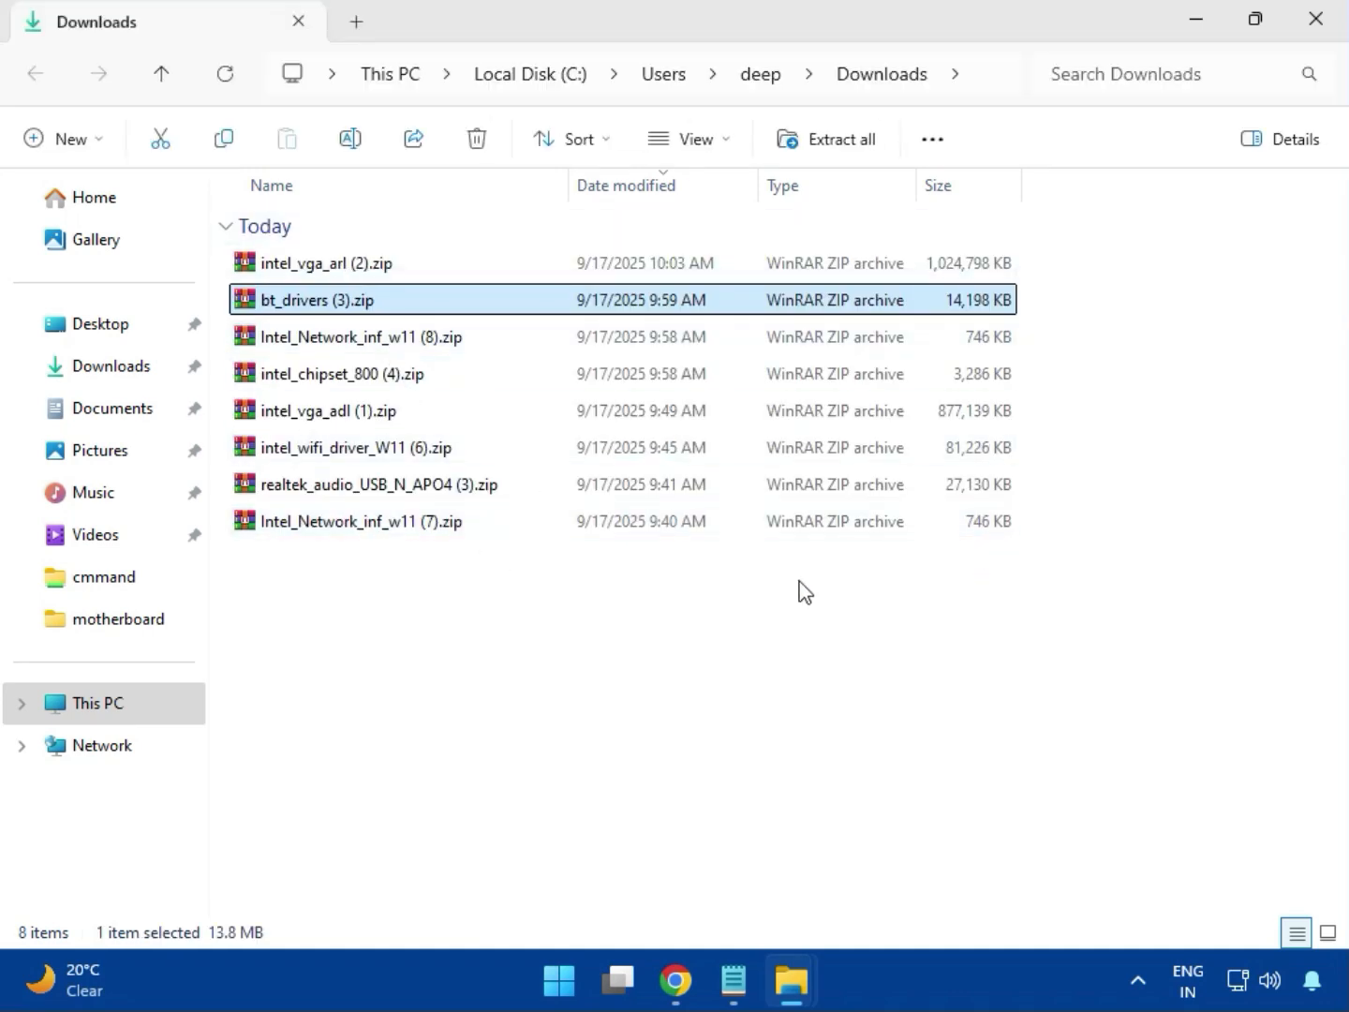
Step: Open the archive intel_vga_arl (2).zip, dismiss the WinRAR licence notice, and enter the Intel VGA Driver_32.0.101.6629 folder
click(374, 274)
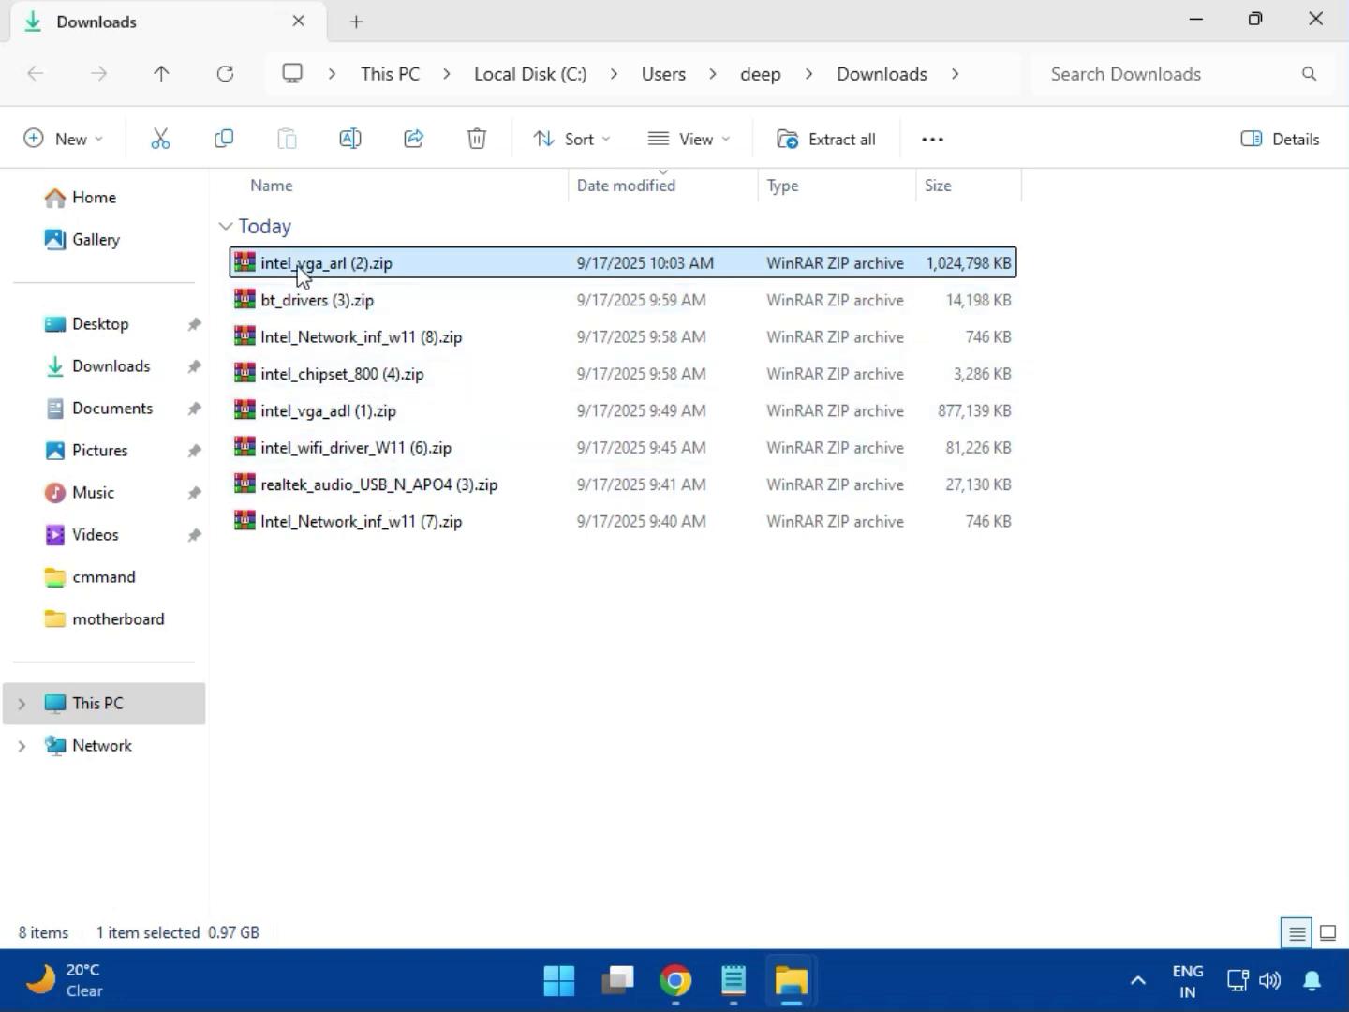
double_click(368, 265)
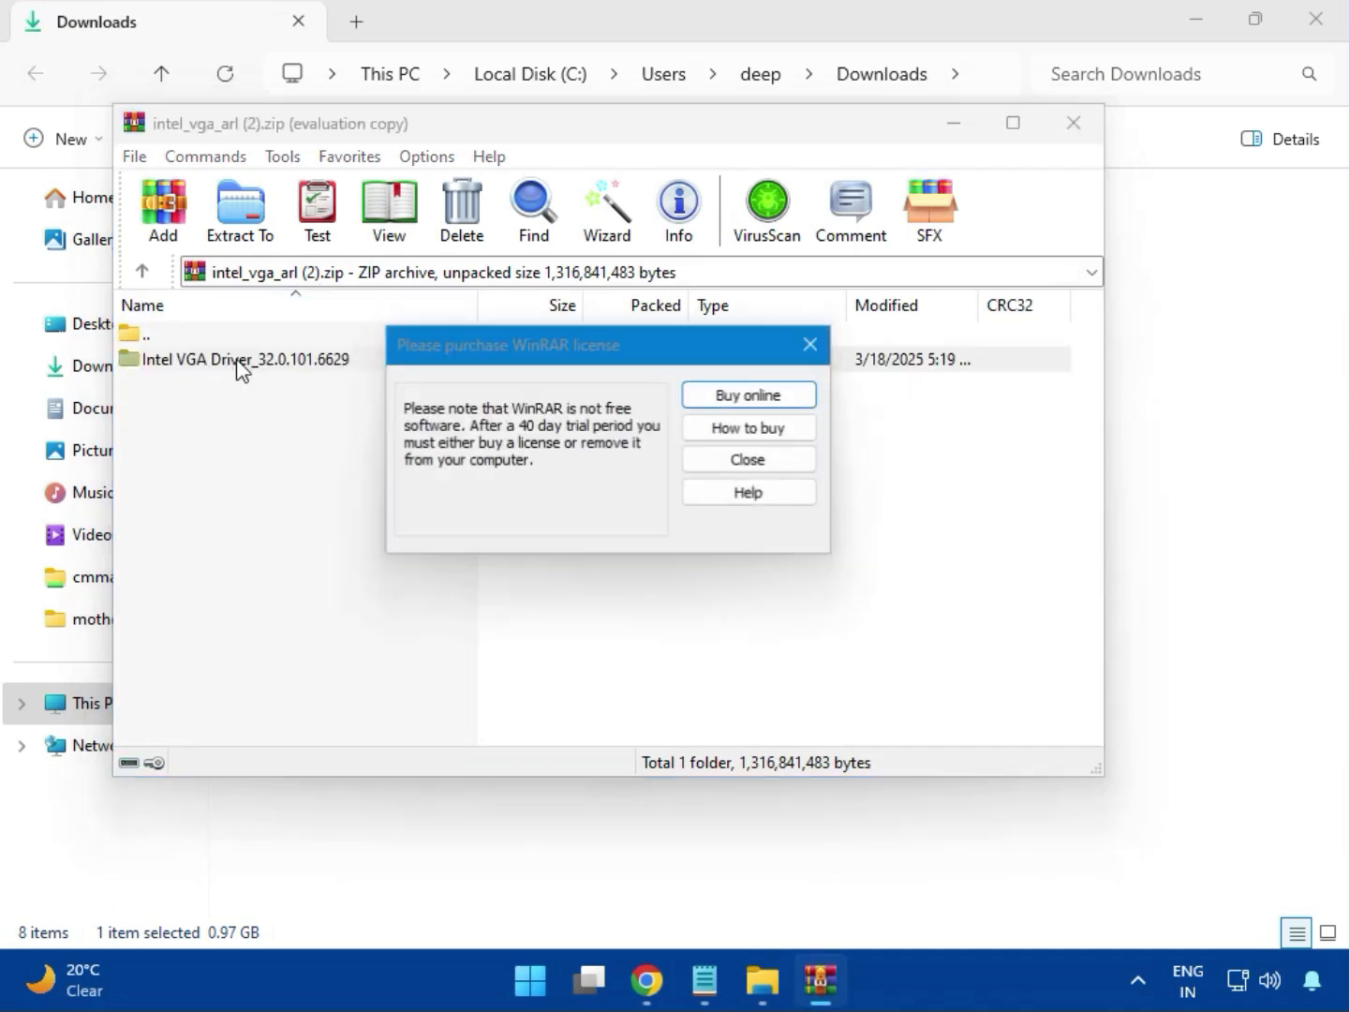
click(812, 344)
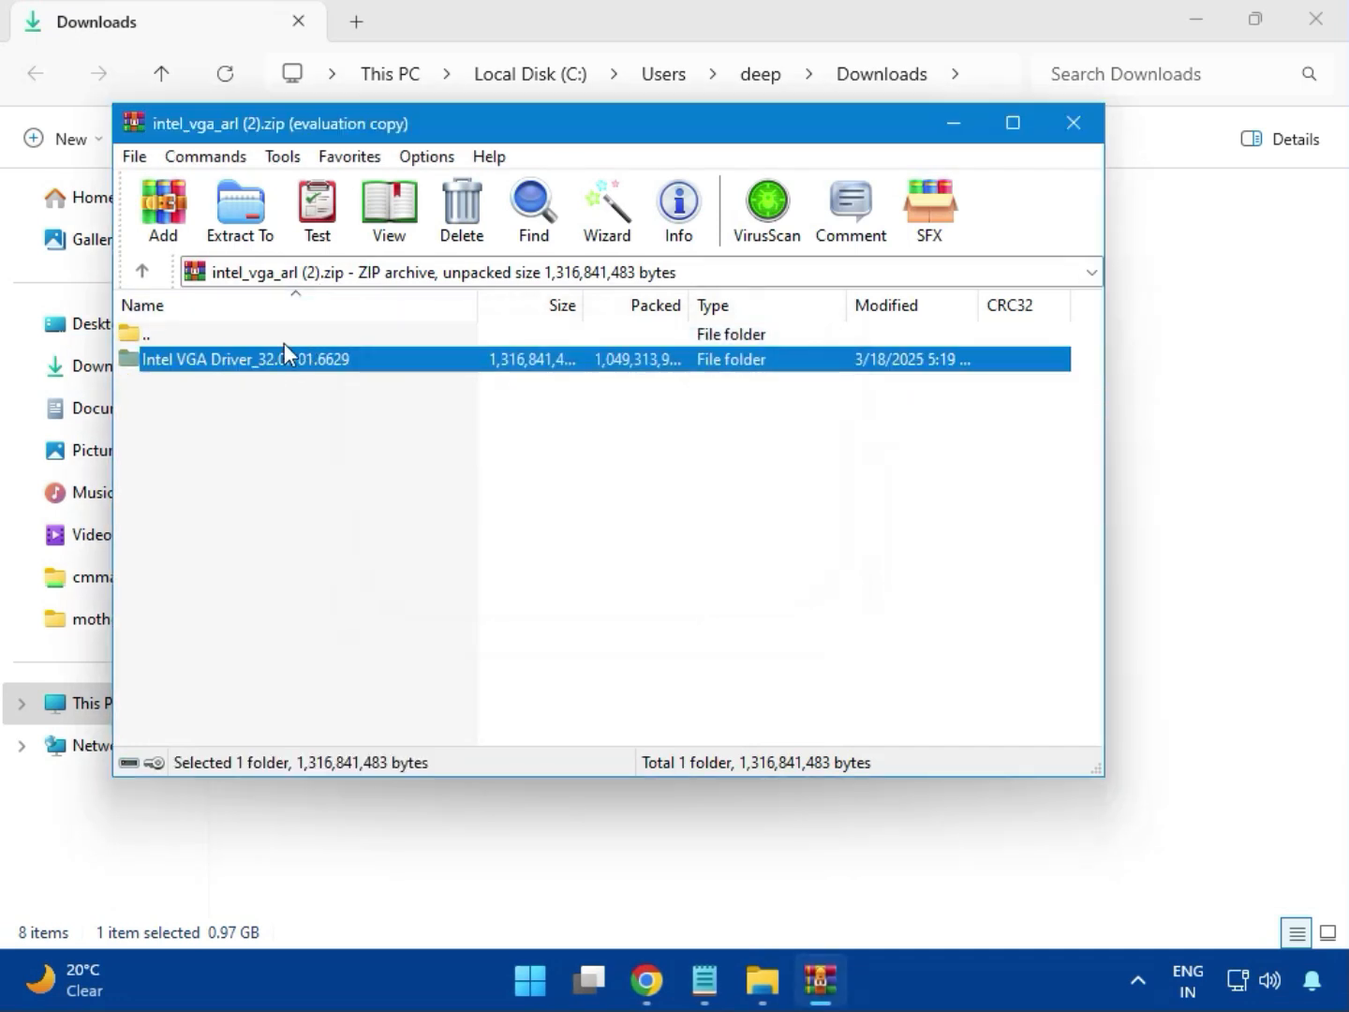
double_click(282, 360)
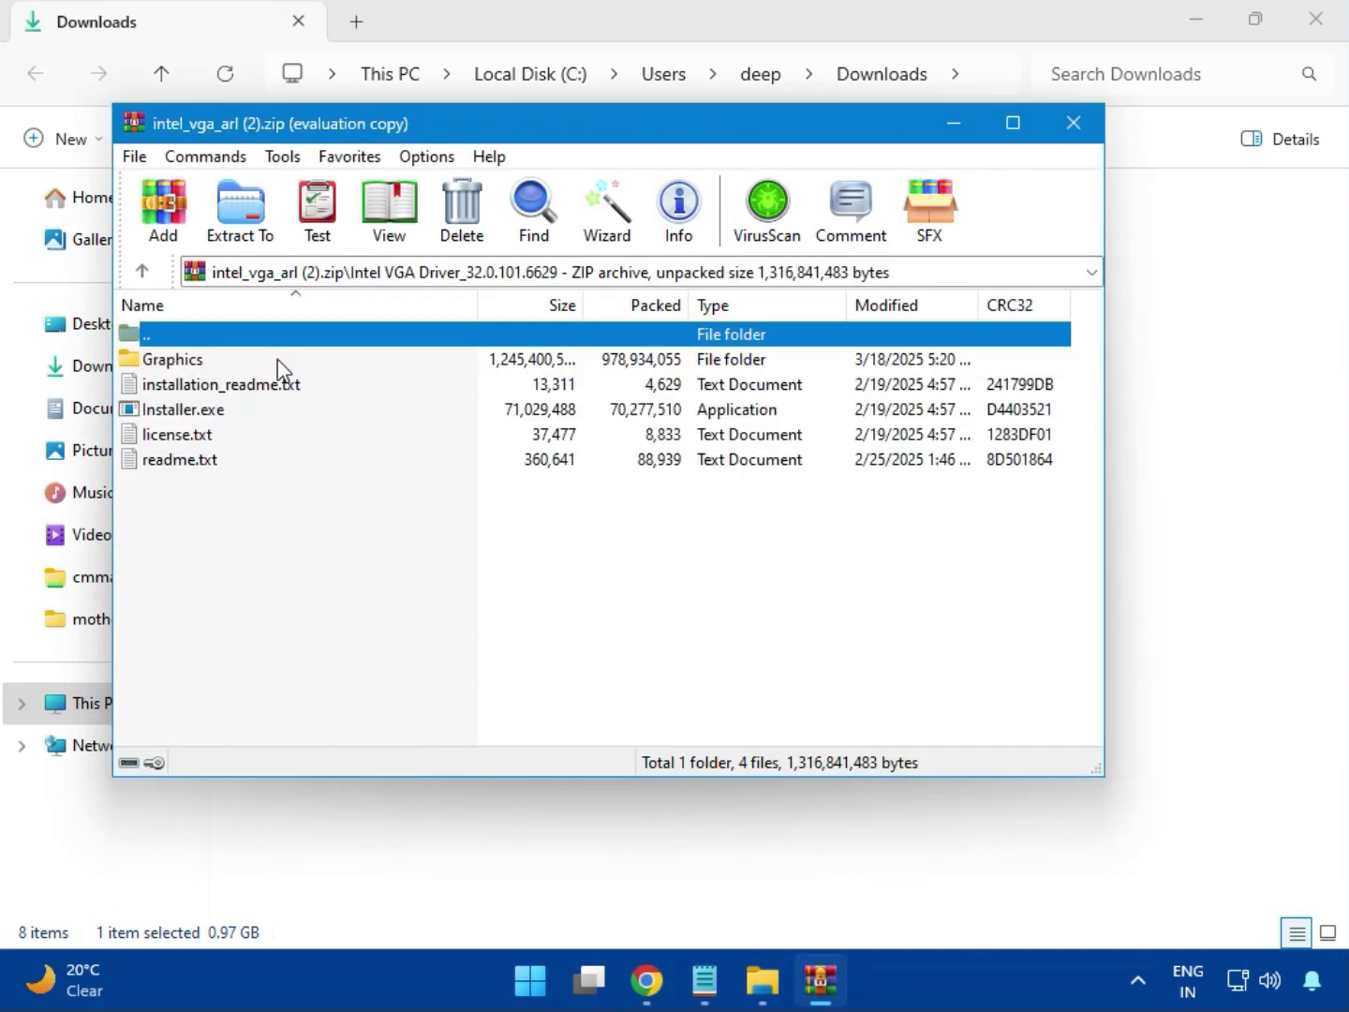
Step: Try to install the Intel graphics driver with Installer.exe, allowing it to change the device, and close the installer and archive
click(225, 417)
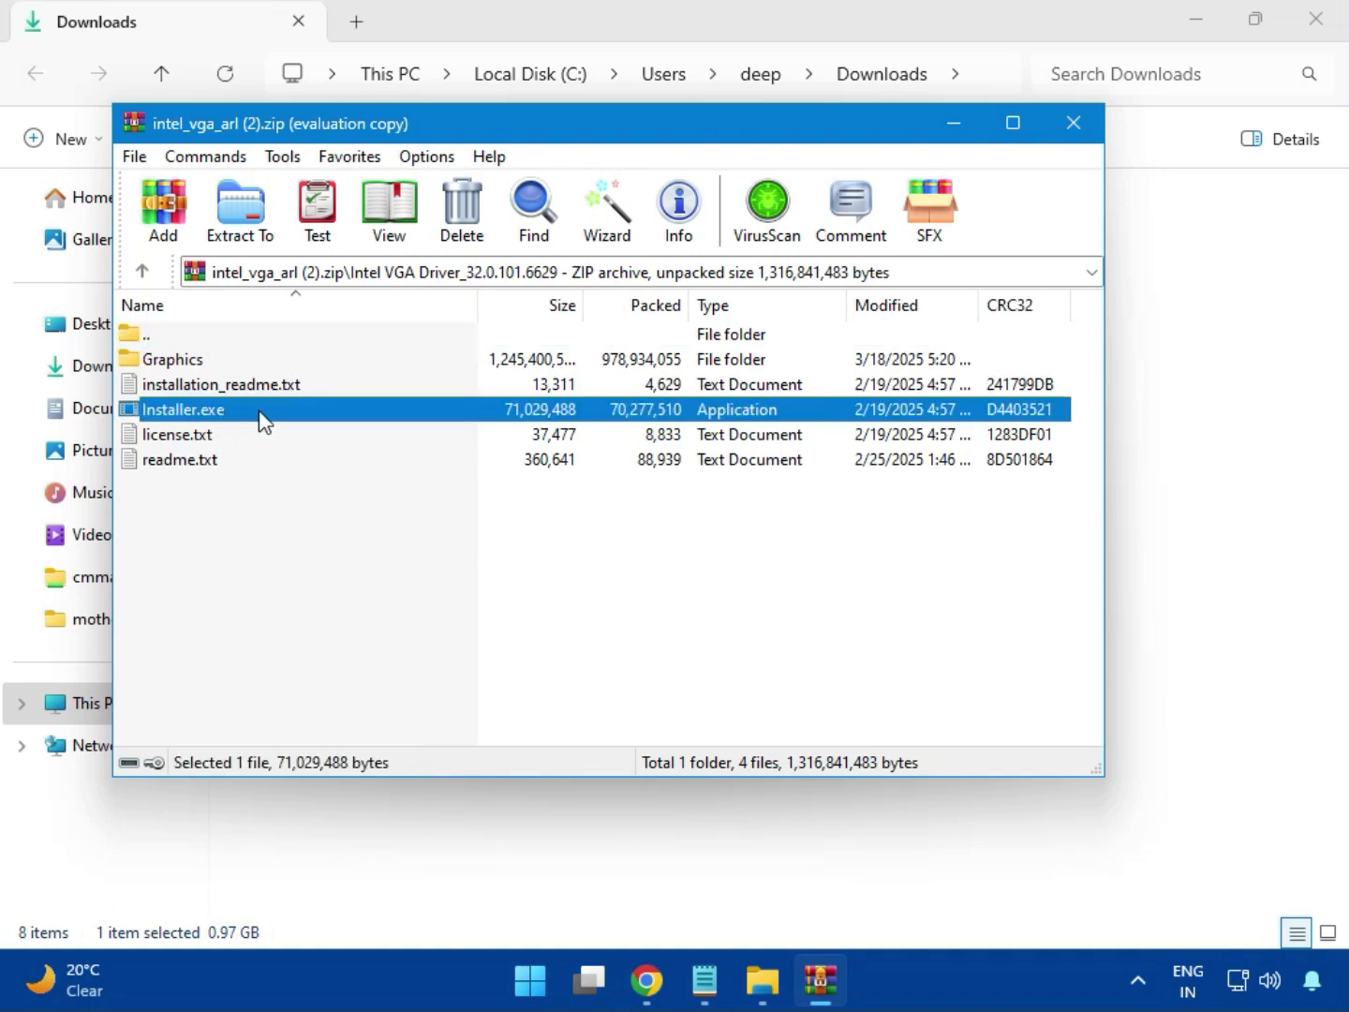
double_click(262, 408)
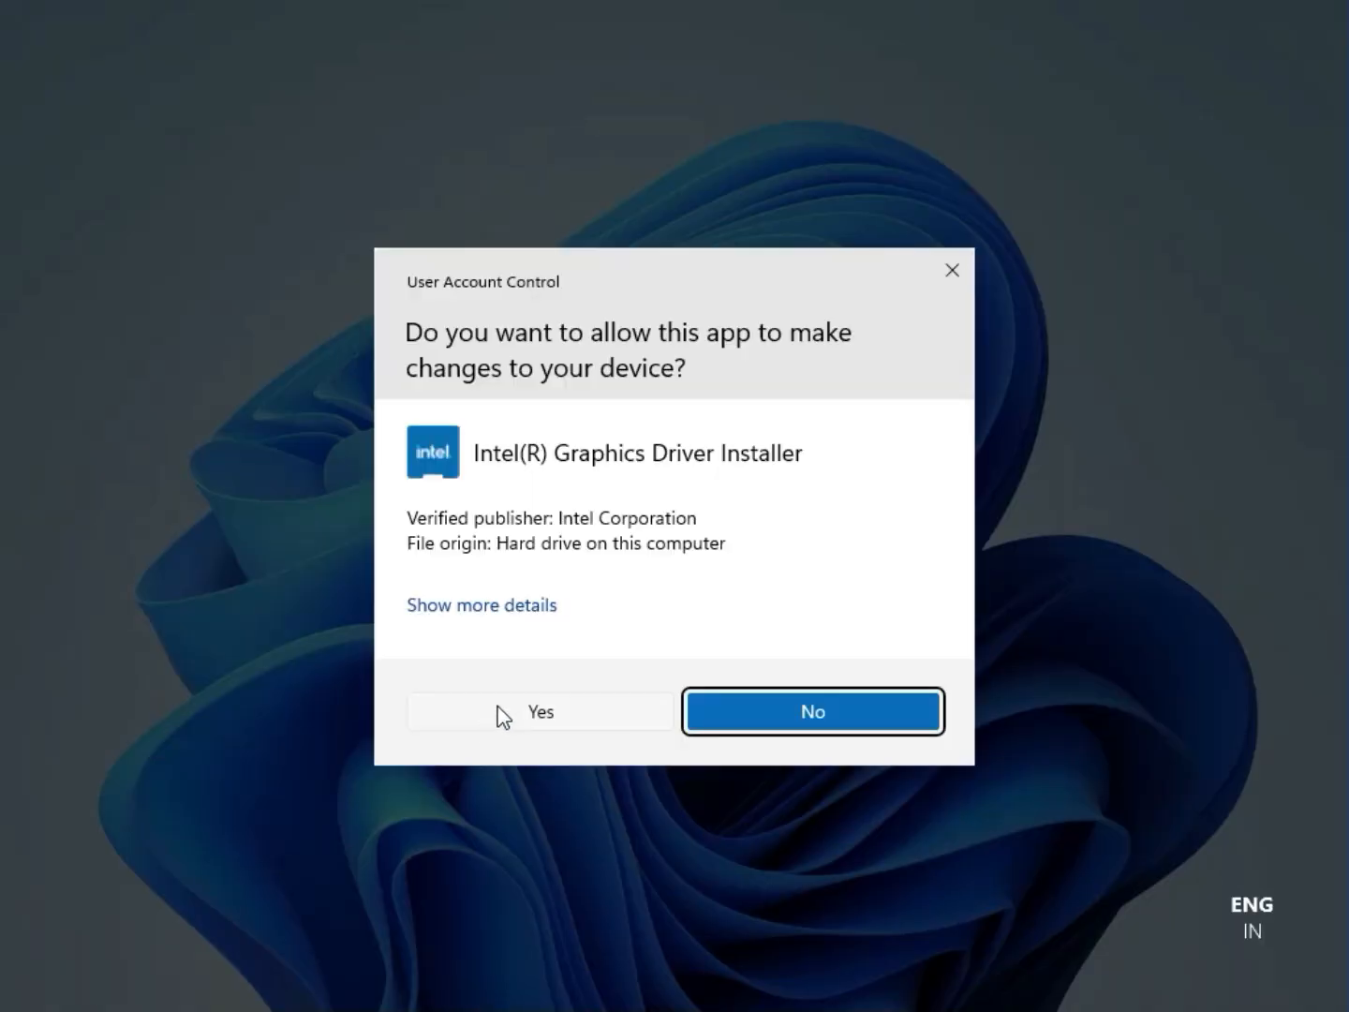
click(521, 711)
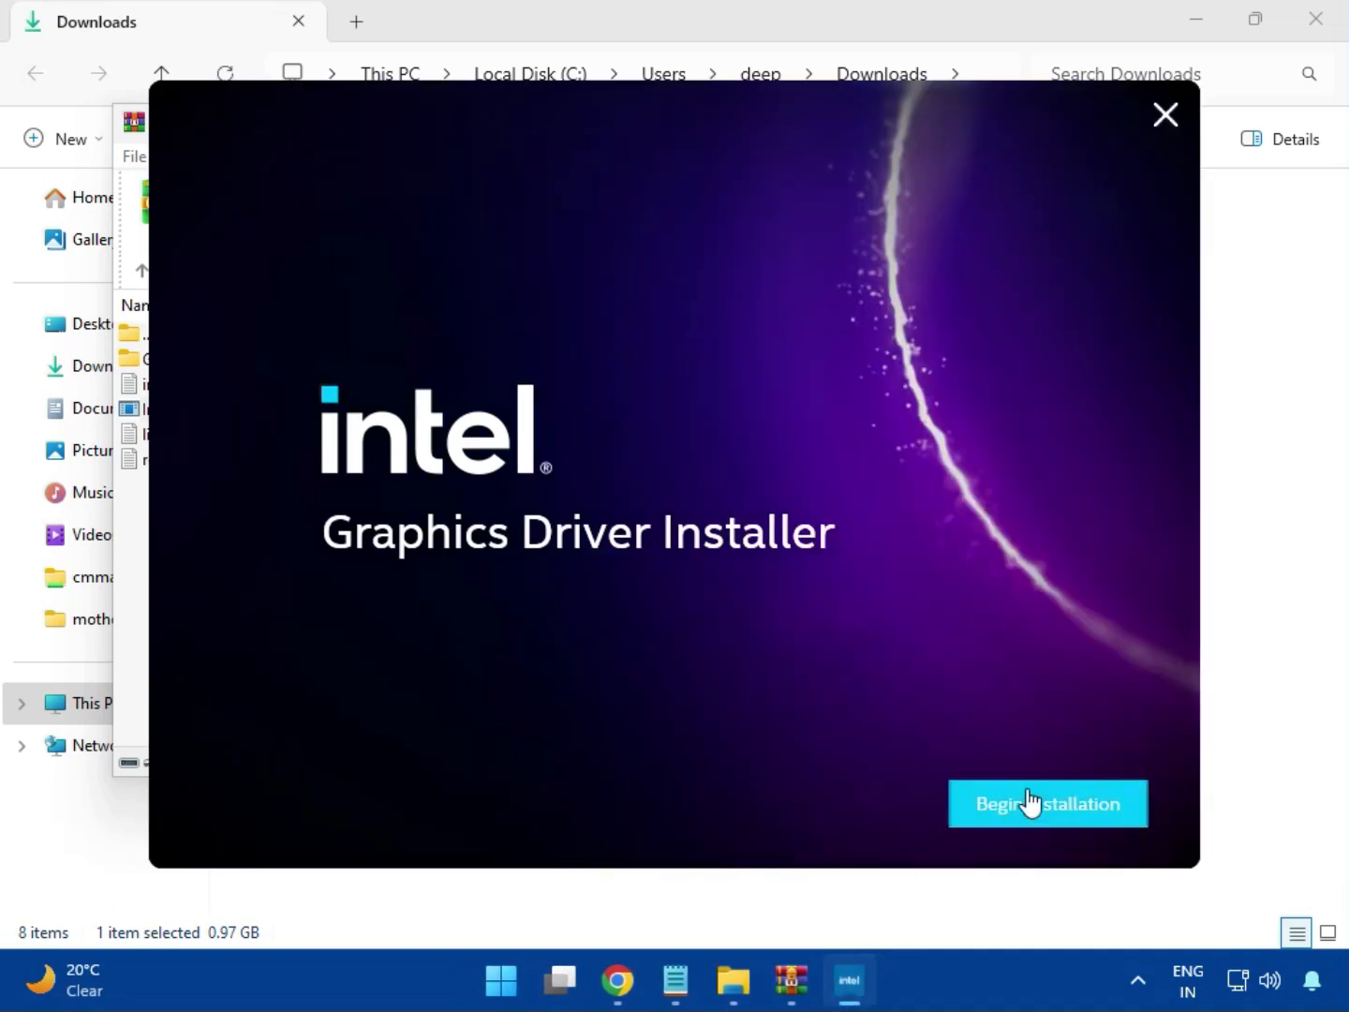
click(1032, 804)
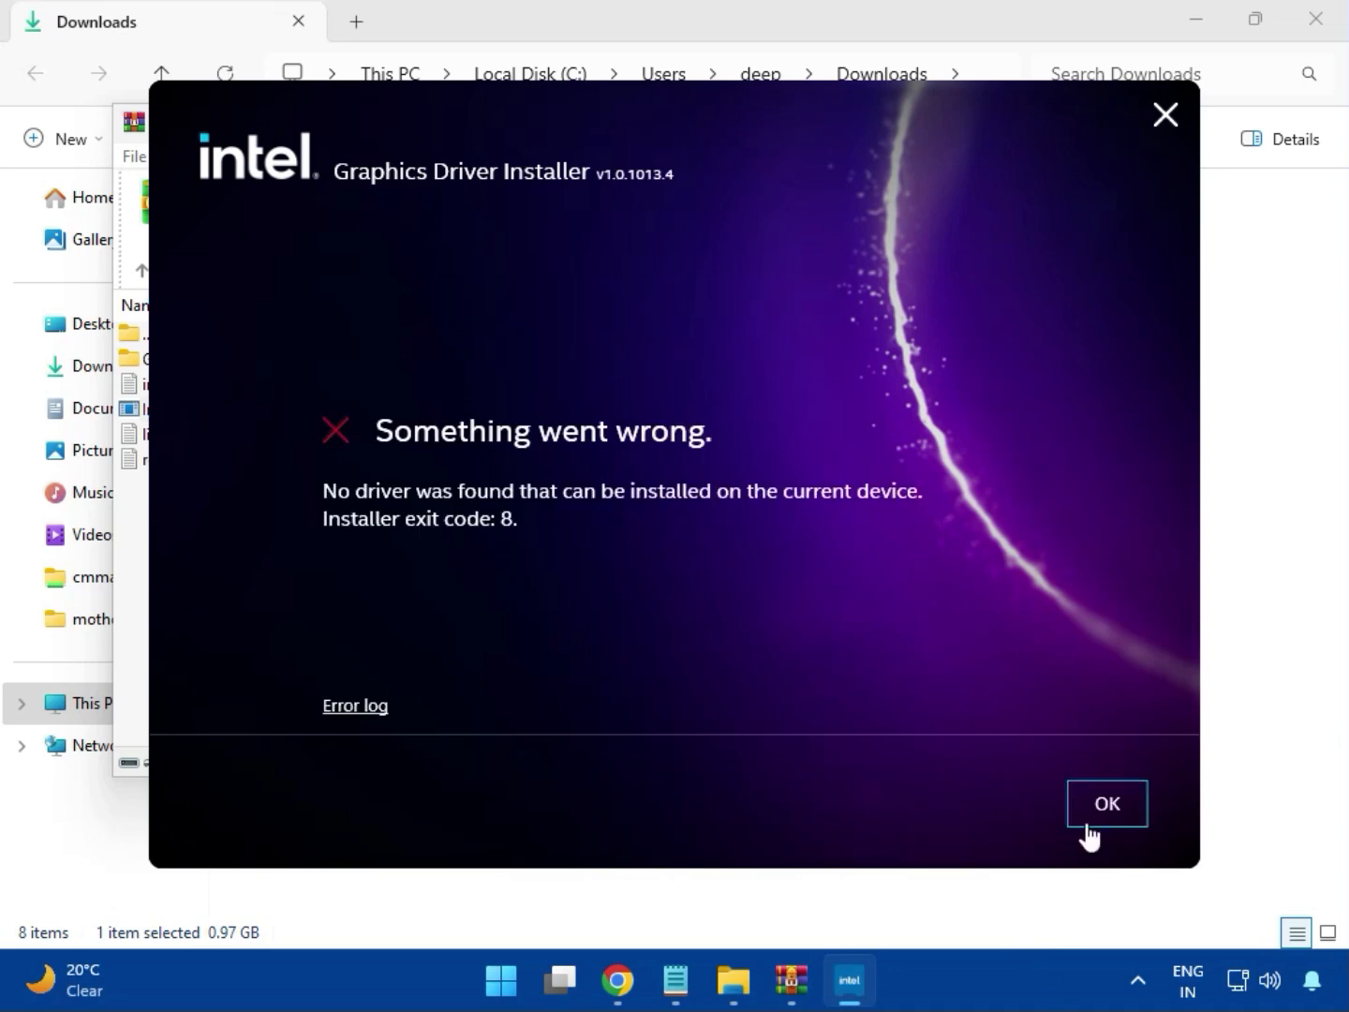
click(1090, 825)
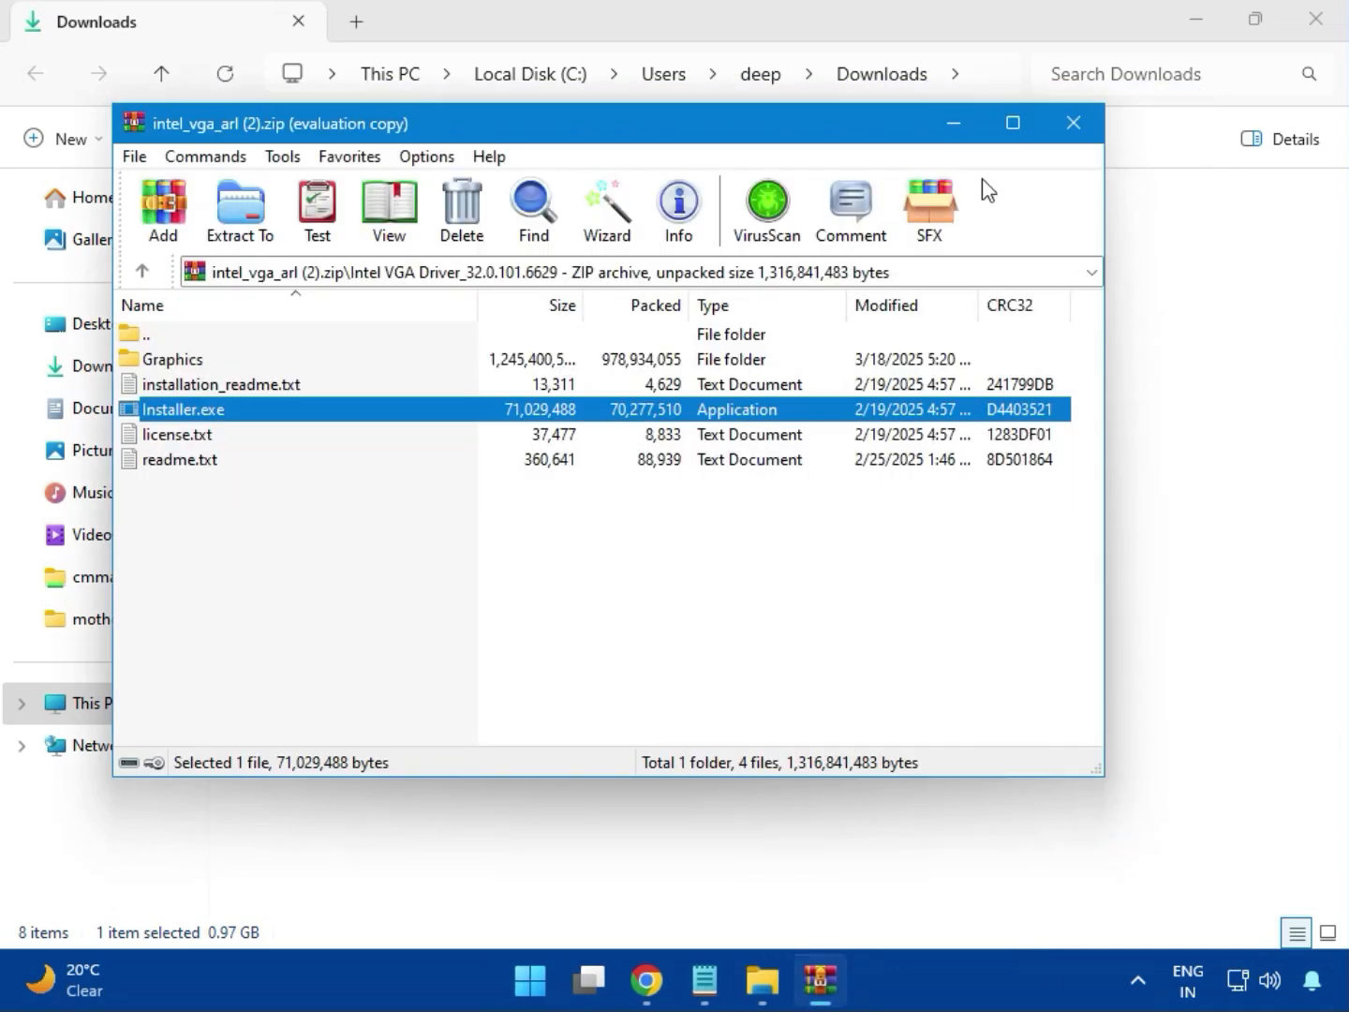
click(1067, 115)
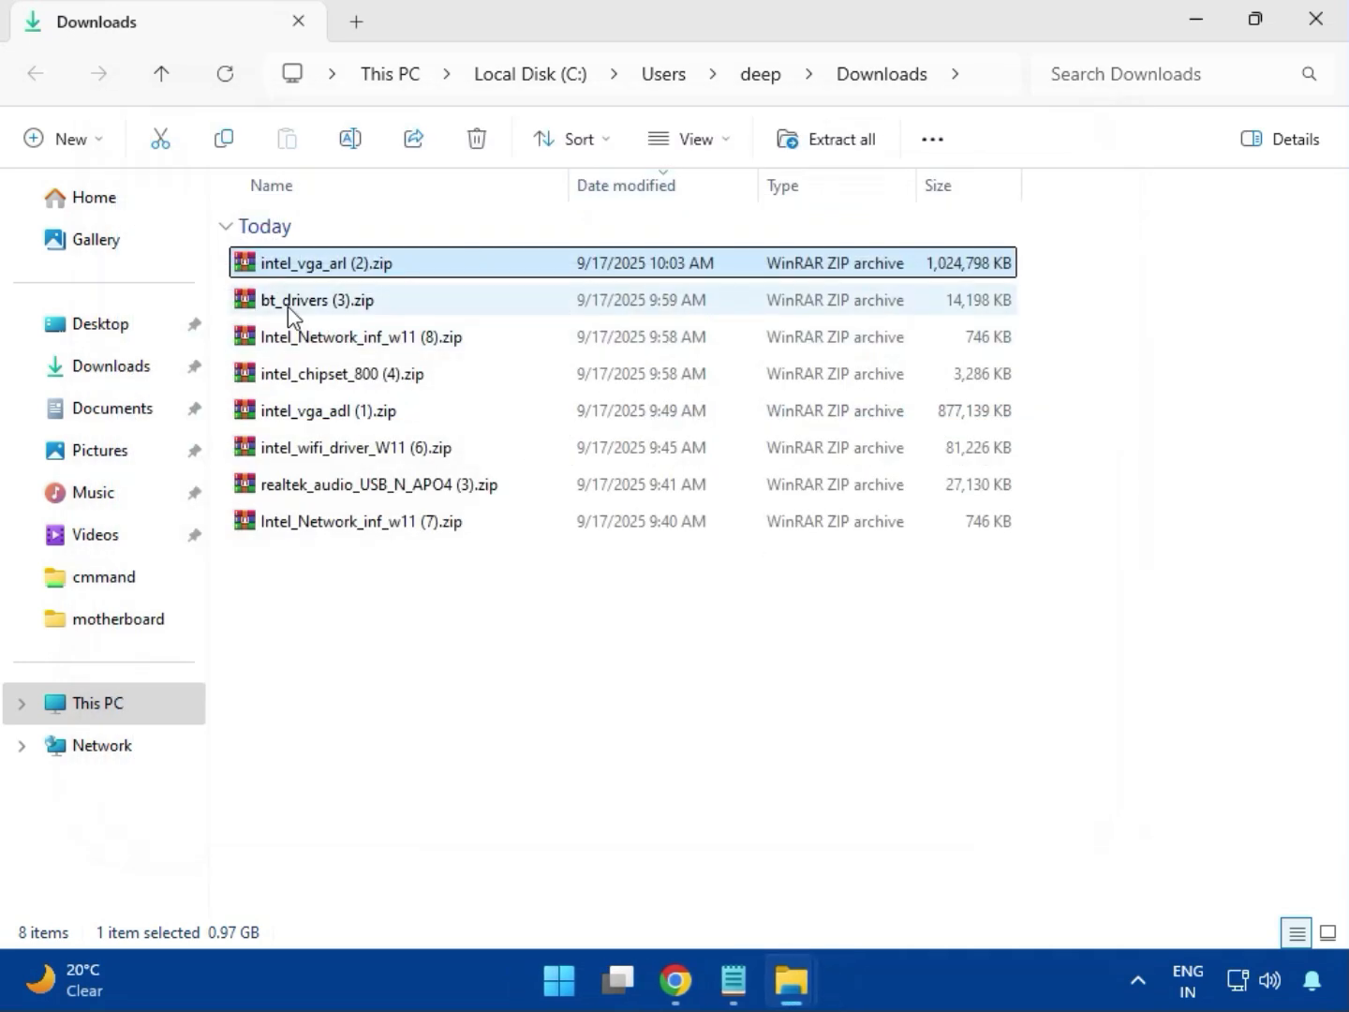
Step: Open the archive bt_drivers (3).zip, dismiss the WinRAR window, and launch Intel Bluetooth.msi from the Intel BlueTooth Driver_23.70.0.2 folder
click(259, 310)
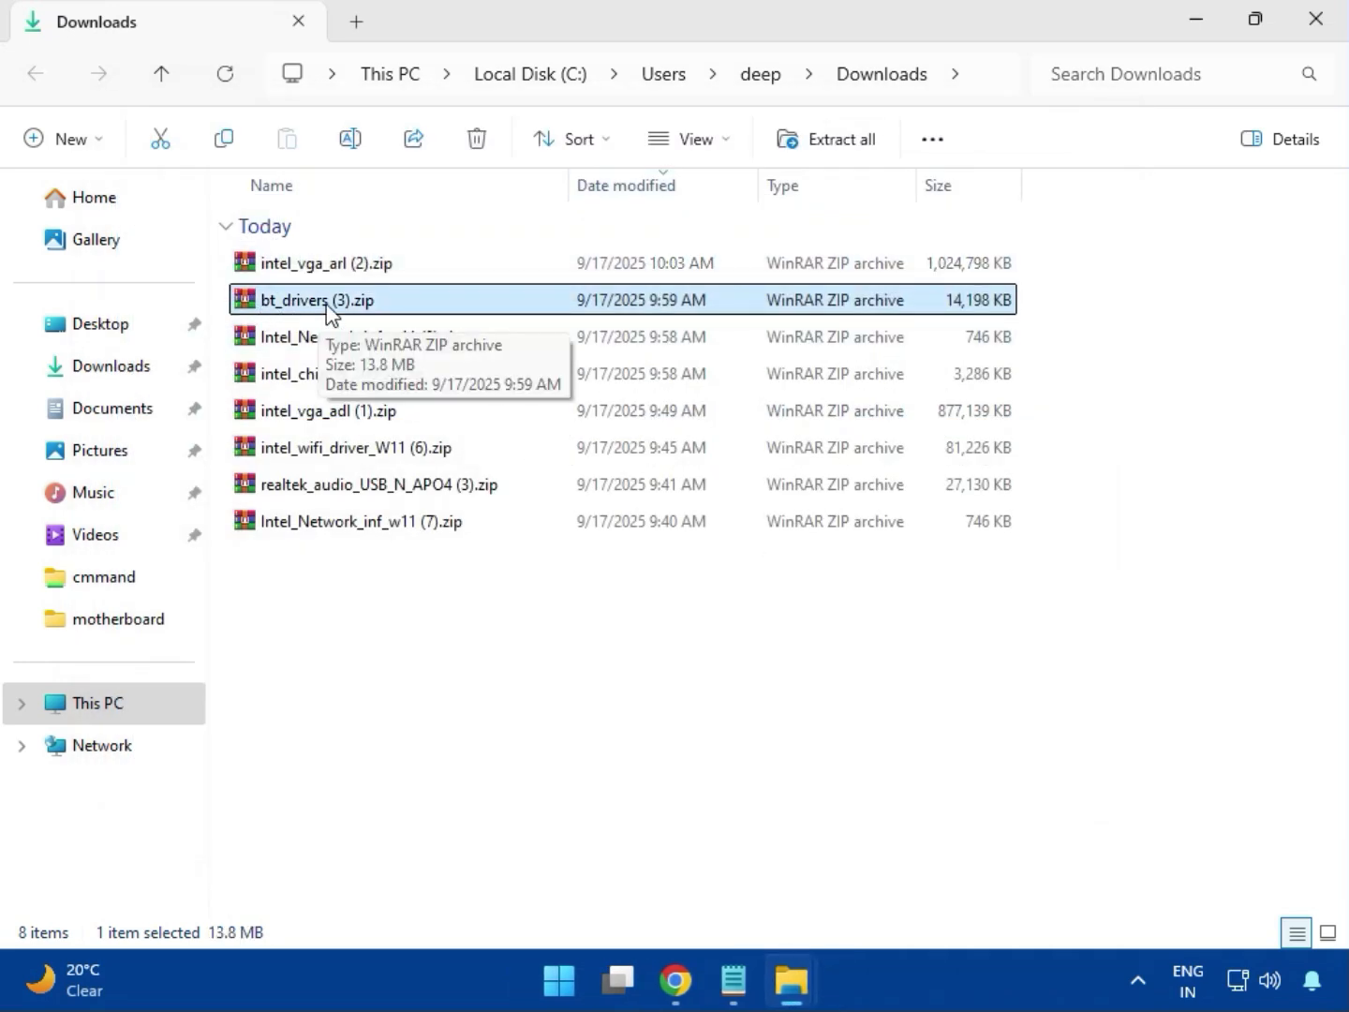
double_click(325, 305)
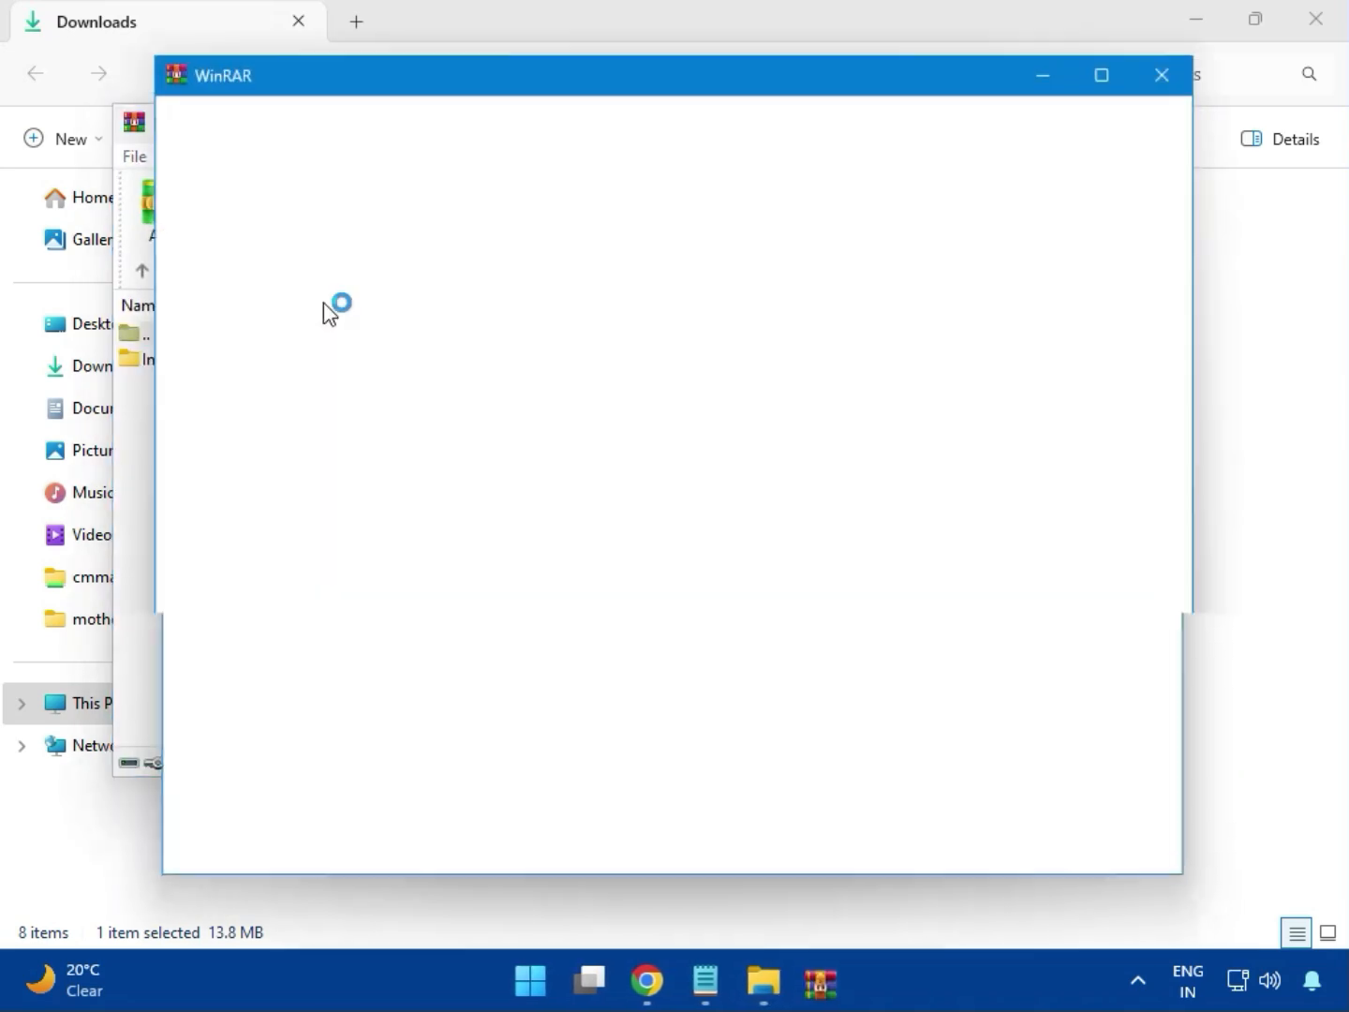
click(1166, 71)
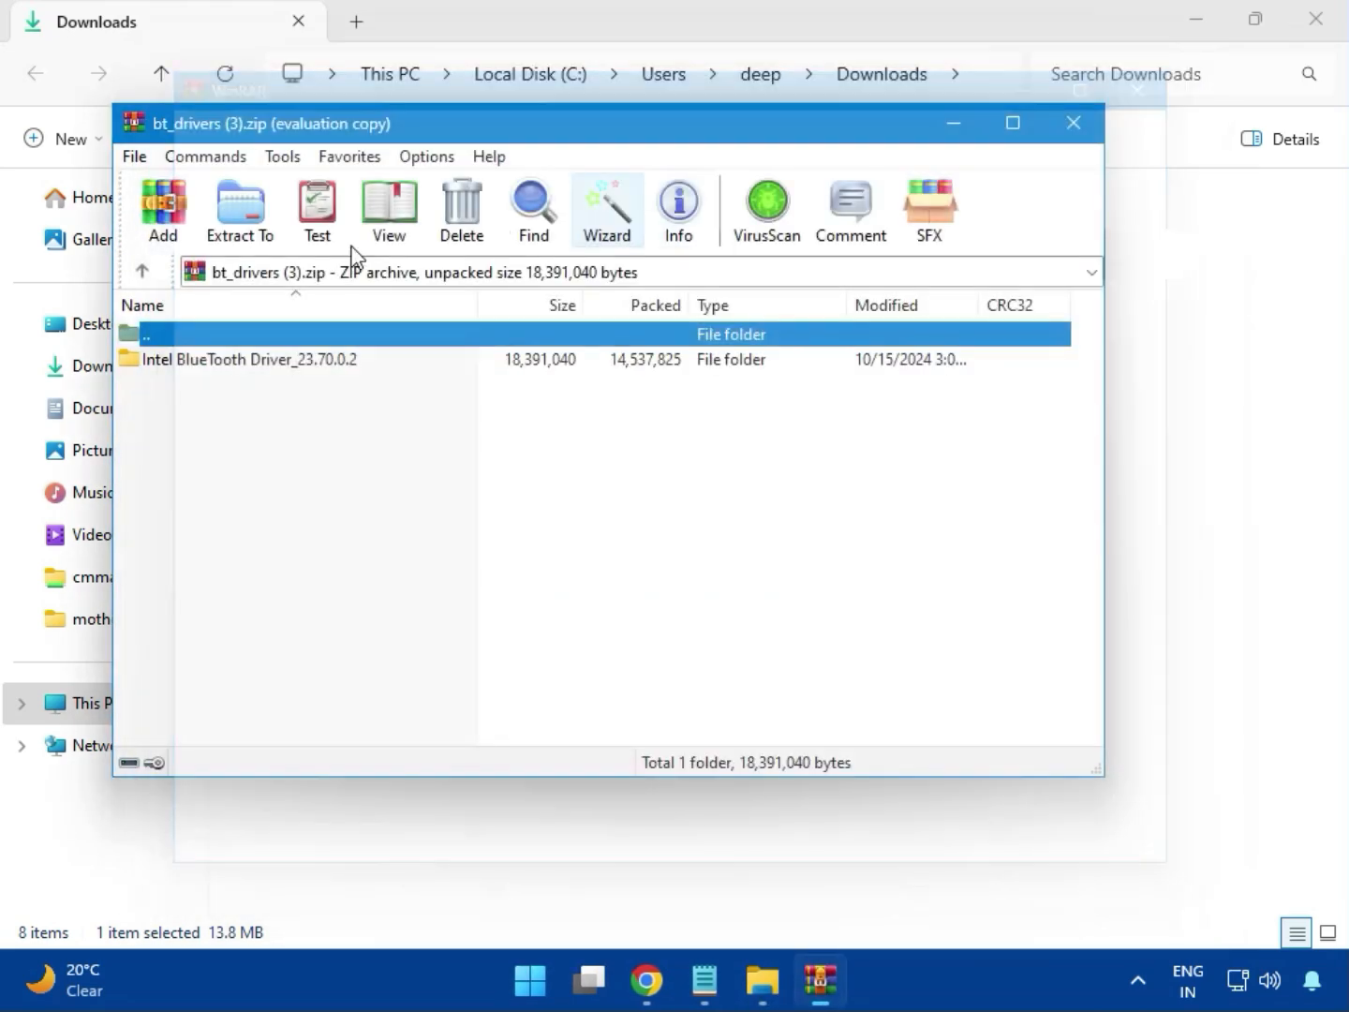
click(169, 361)
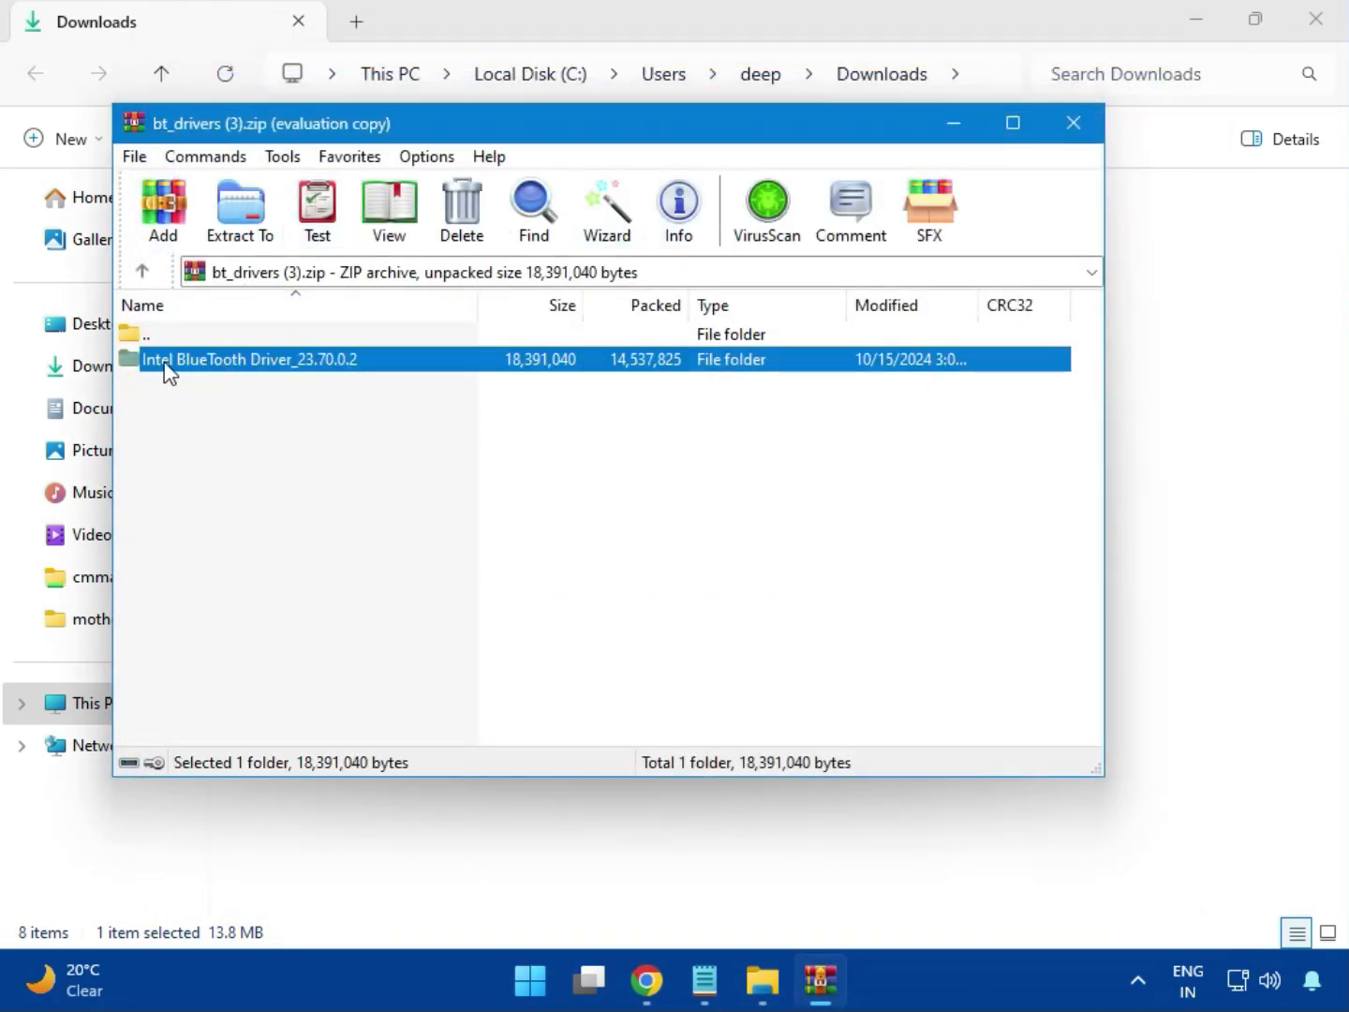
double_click(255, 362)
double_click(225, 362)
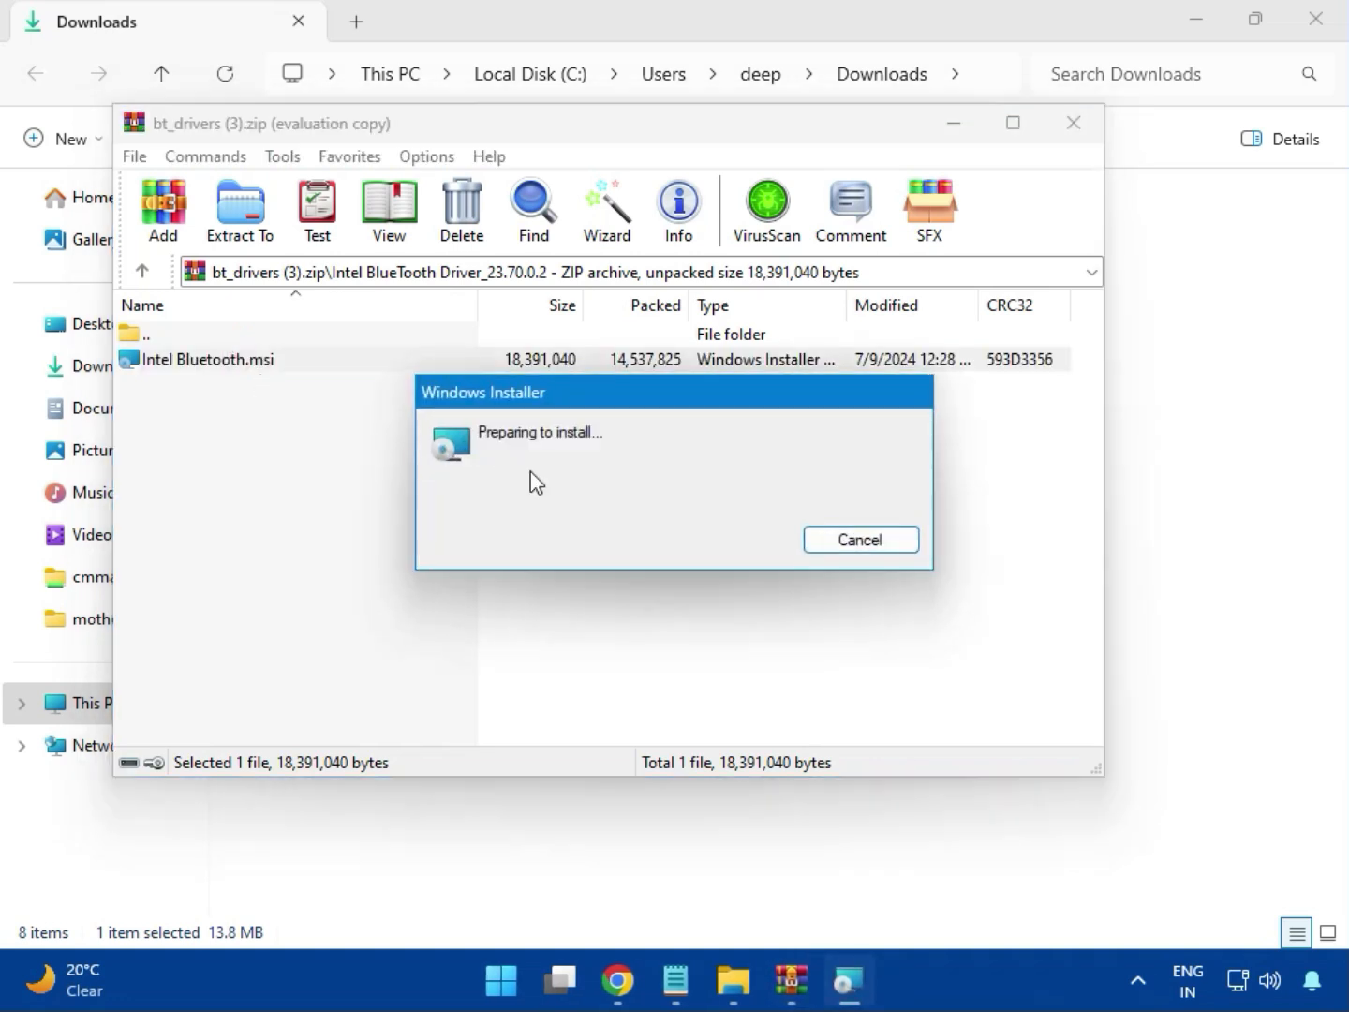
Step: Install Intel Wireless Bluetooth with the Typical setup, accepting the licence and allowing device changes, and close the finished wizard and archive
click(812, 694)
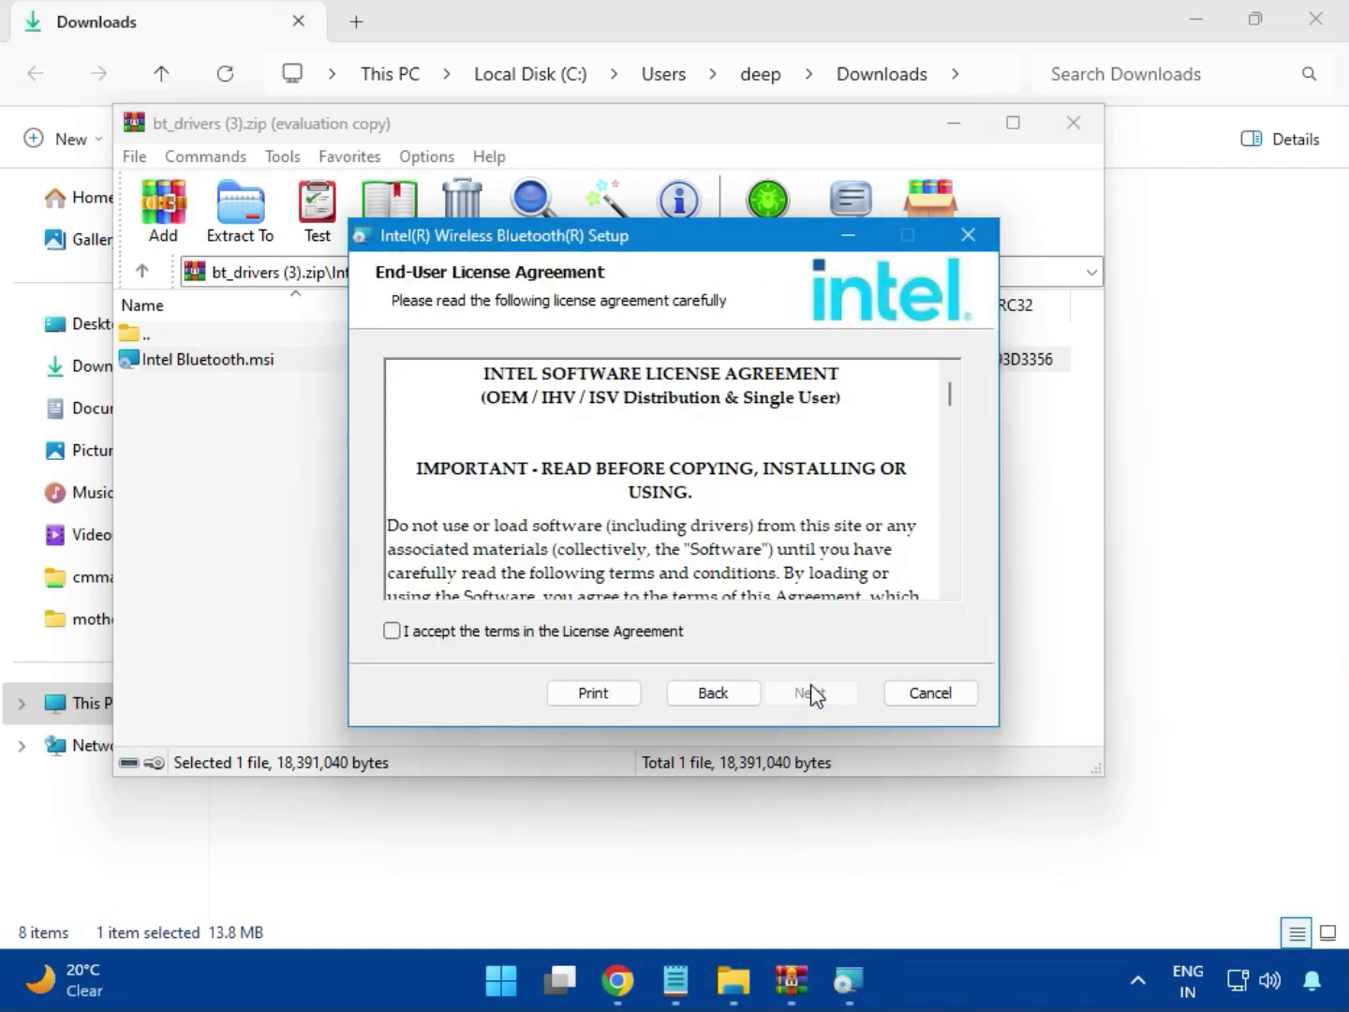
click(468, 640)
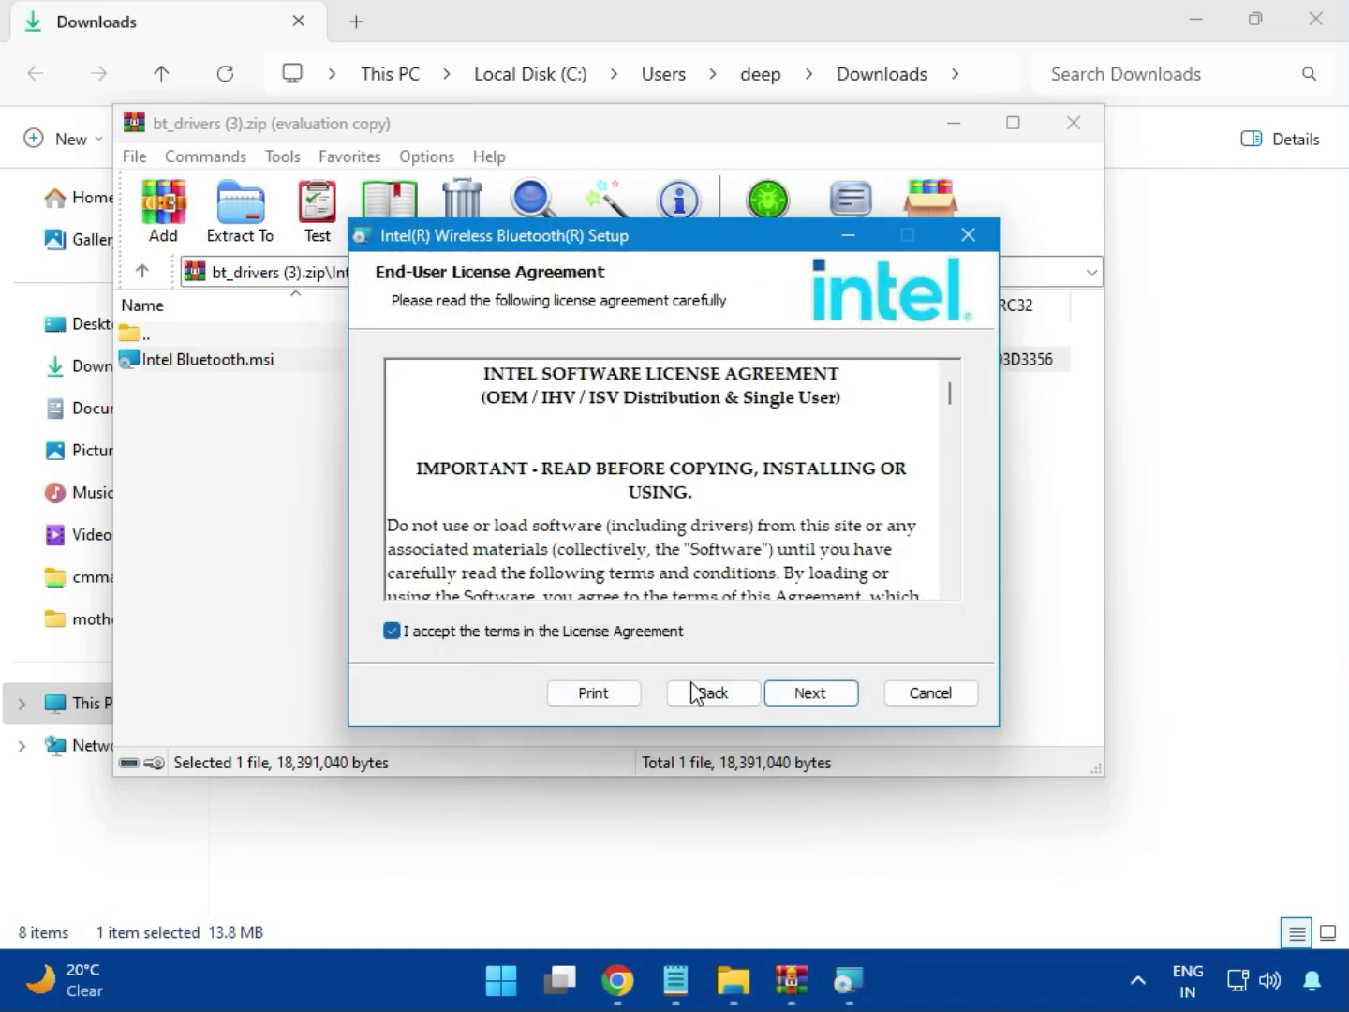
click(804, 695)
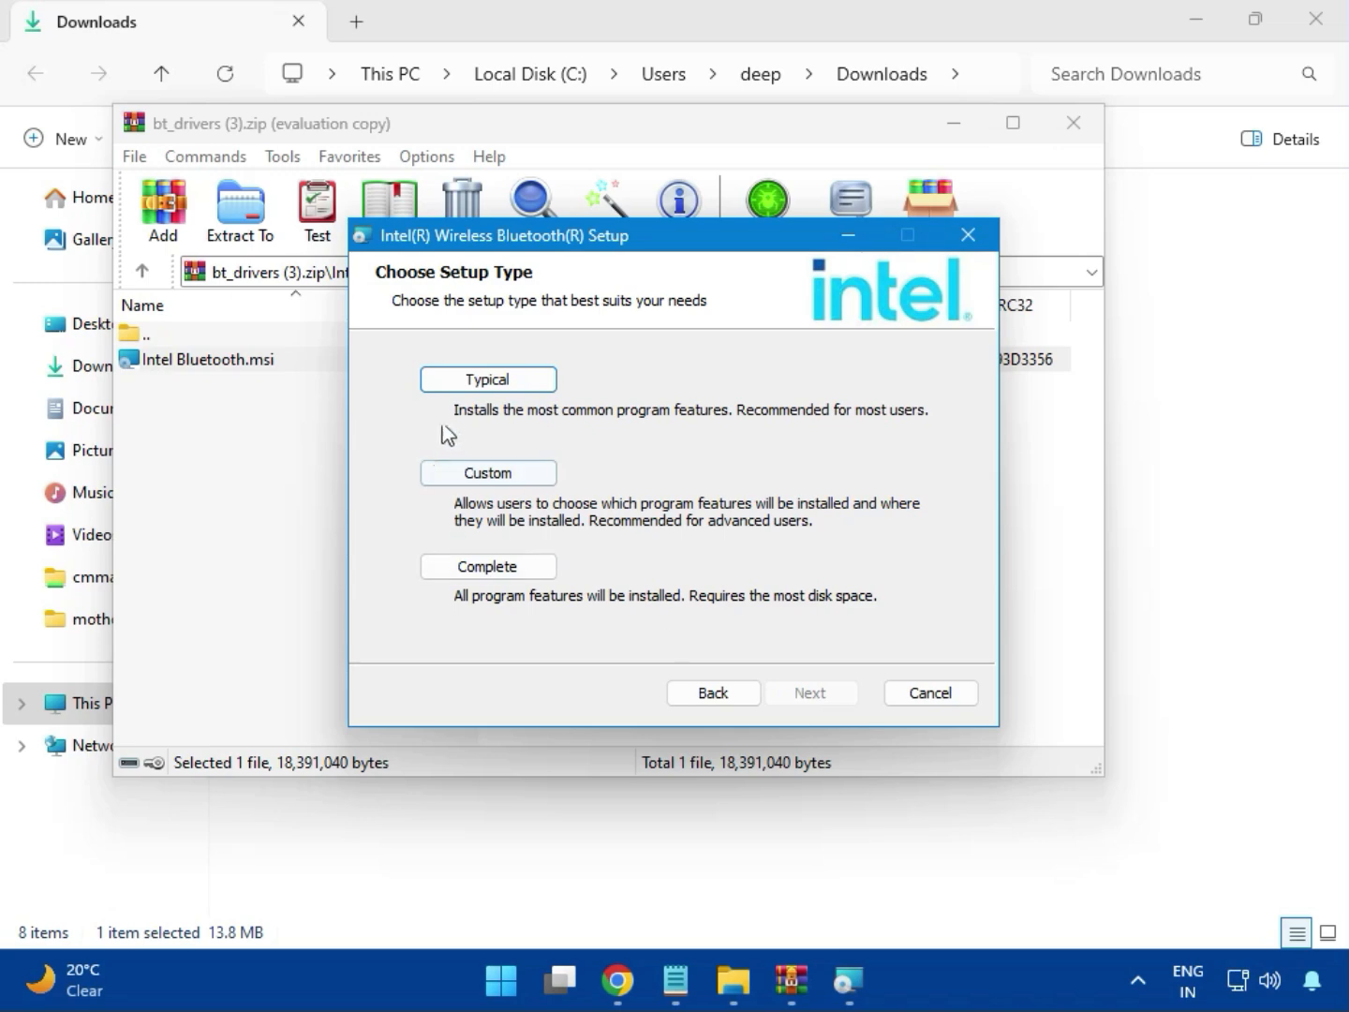
click(466, 382)
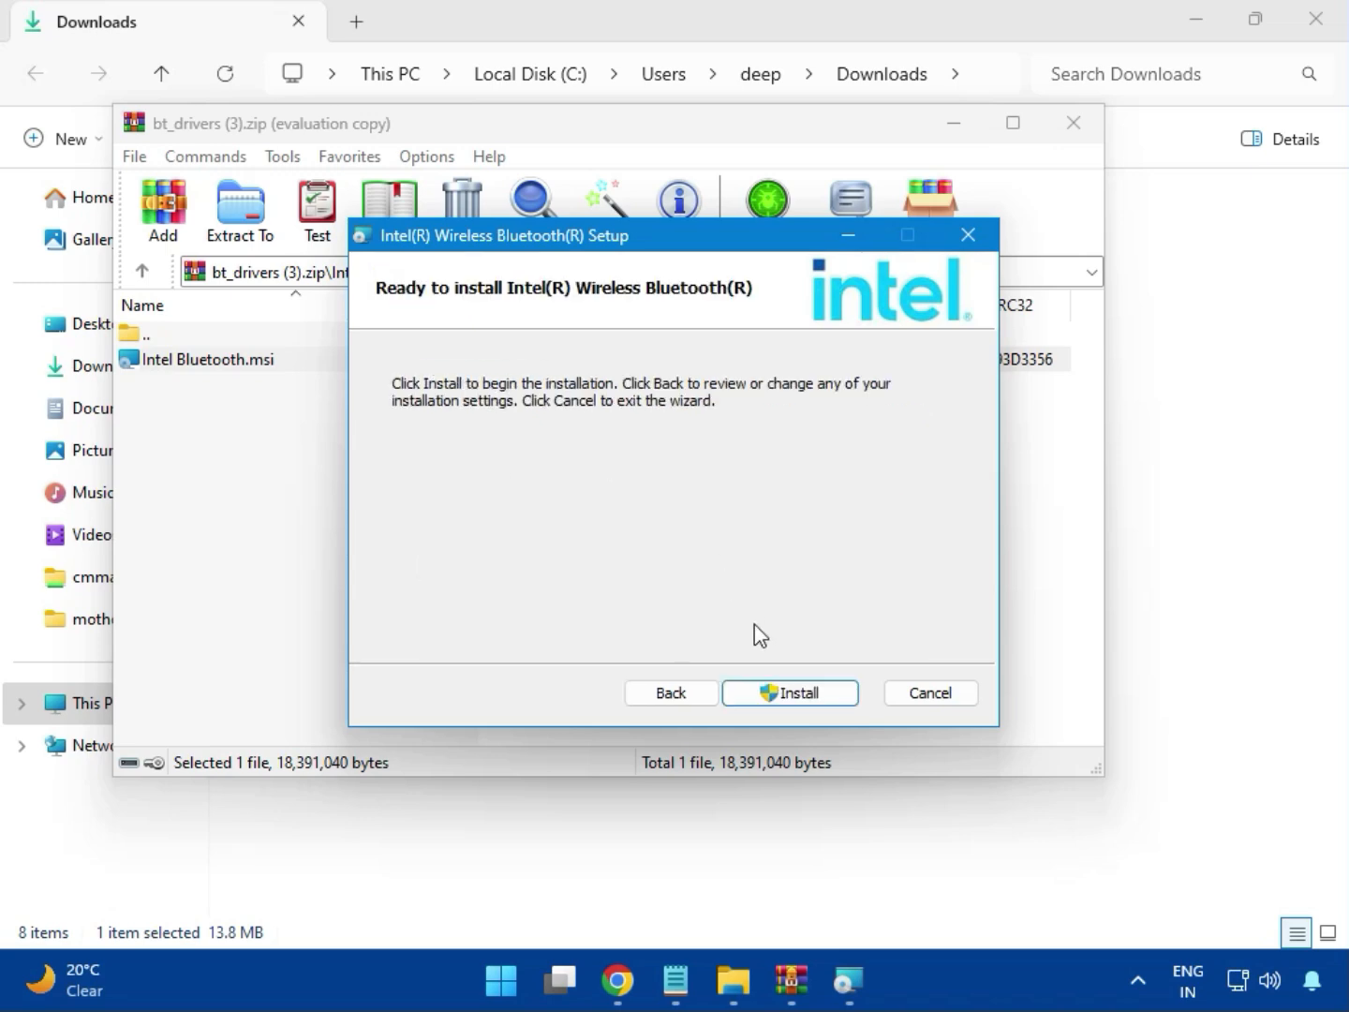
click(774, 691)
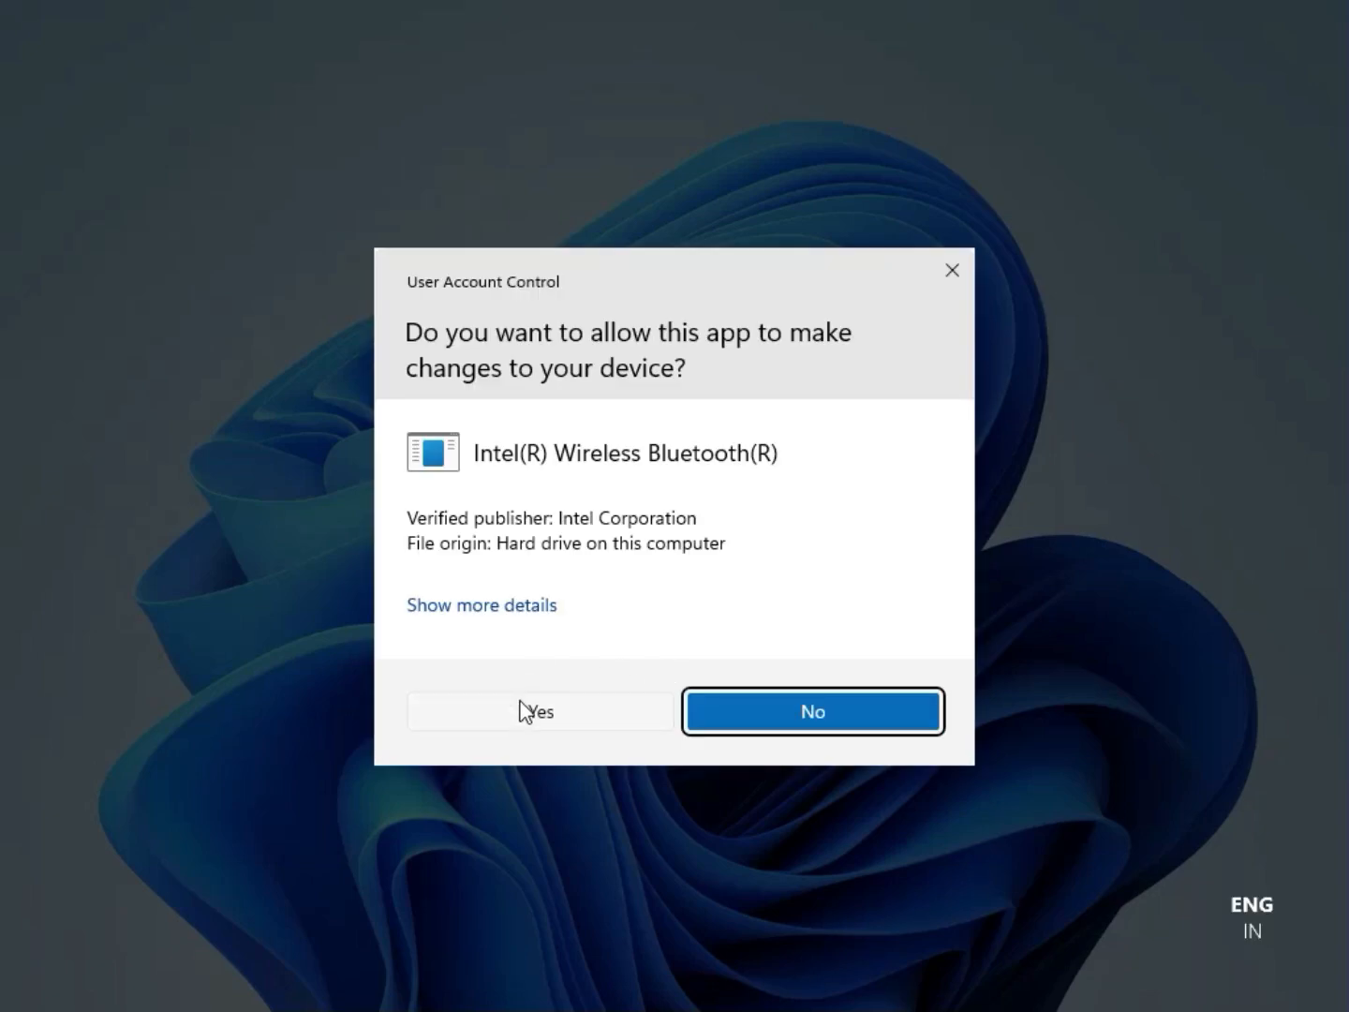
click(525, 712)
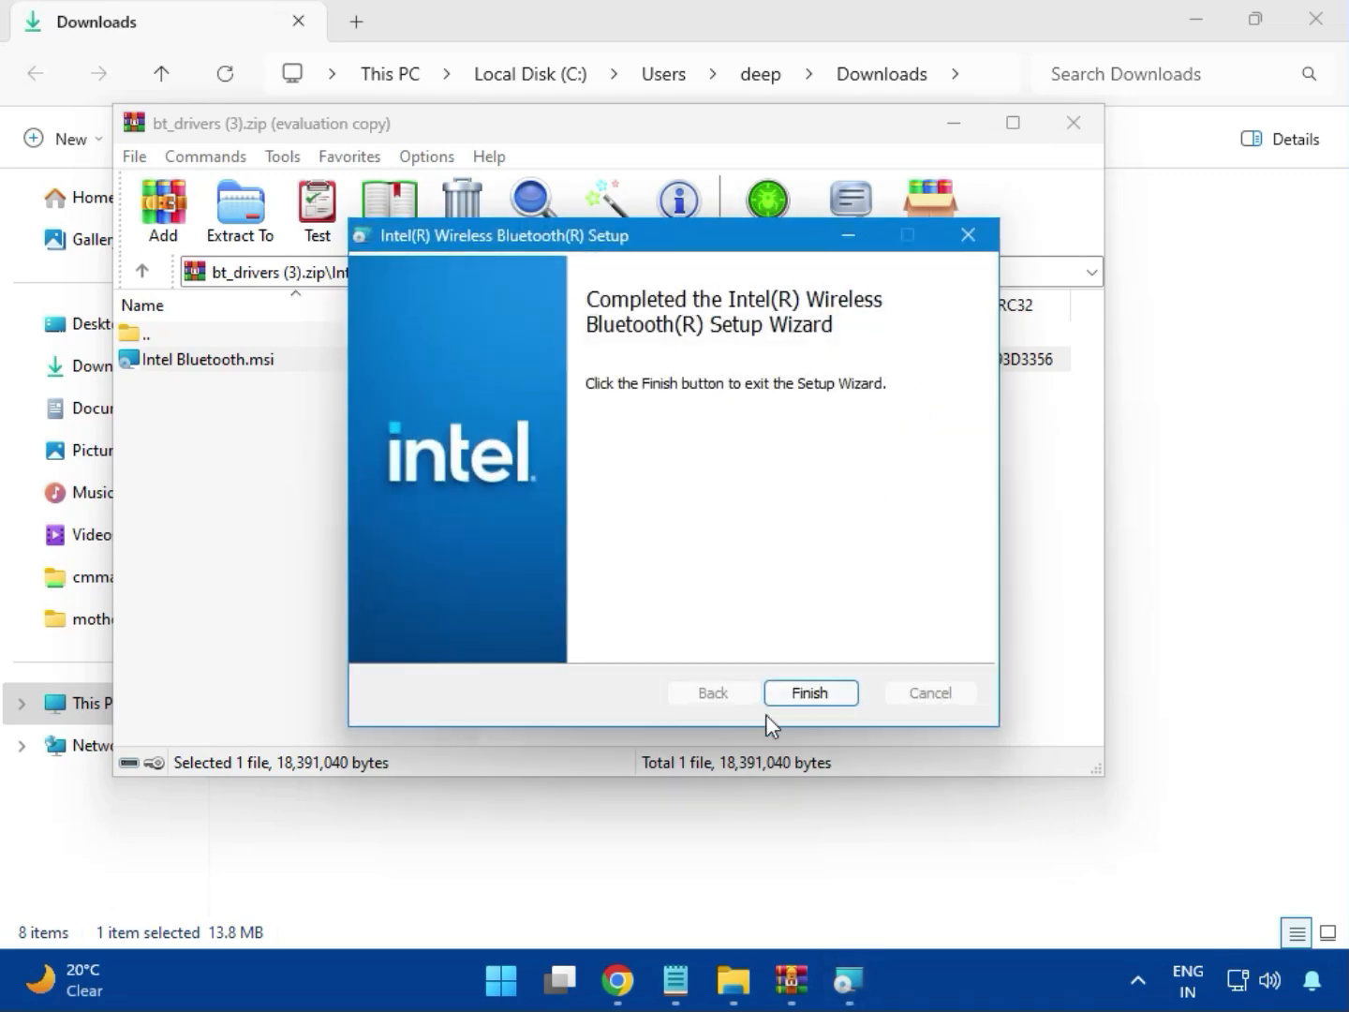
click(811, 694)
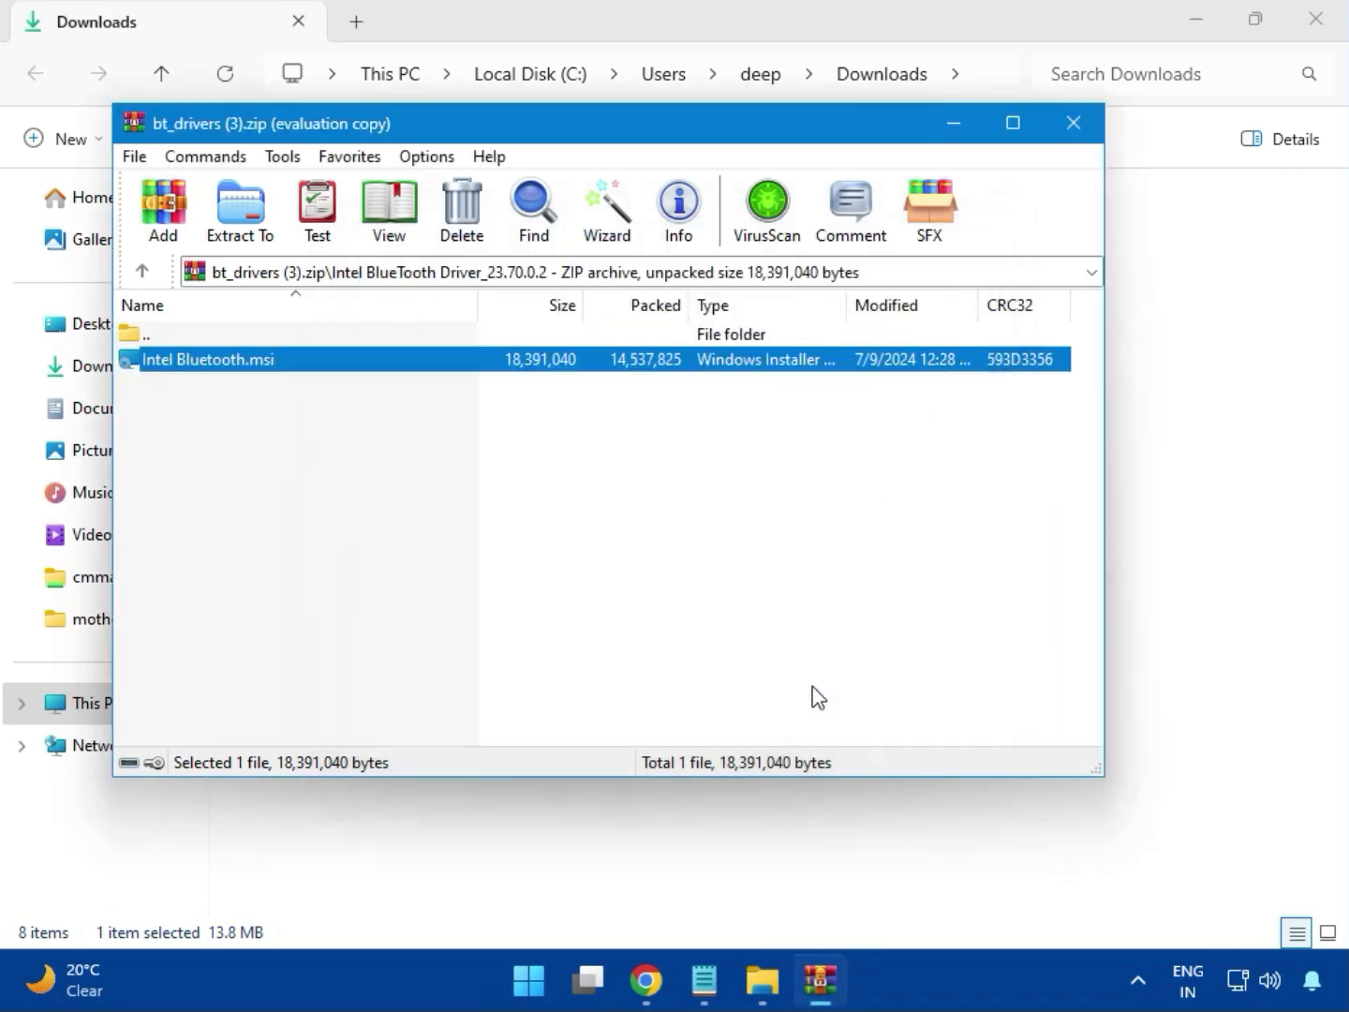
click(1087, 130)
Step: Try to install the network driver with MSI SetupDrv64.exe from the W11 folder of Intel_Network_inf_w11 (8).zip, and close the installer and archive
click(351, 349)
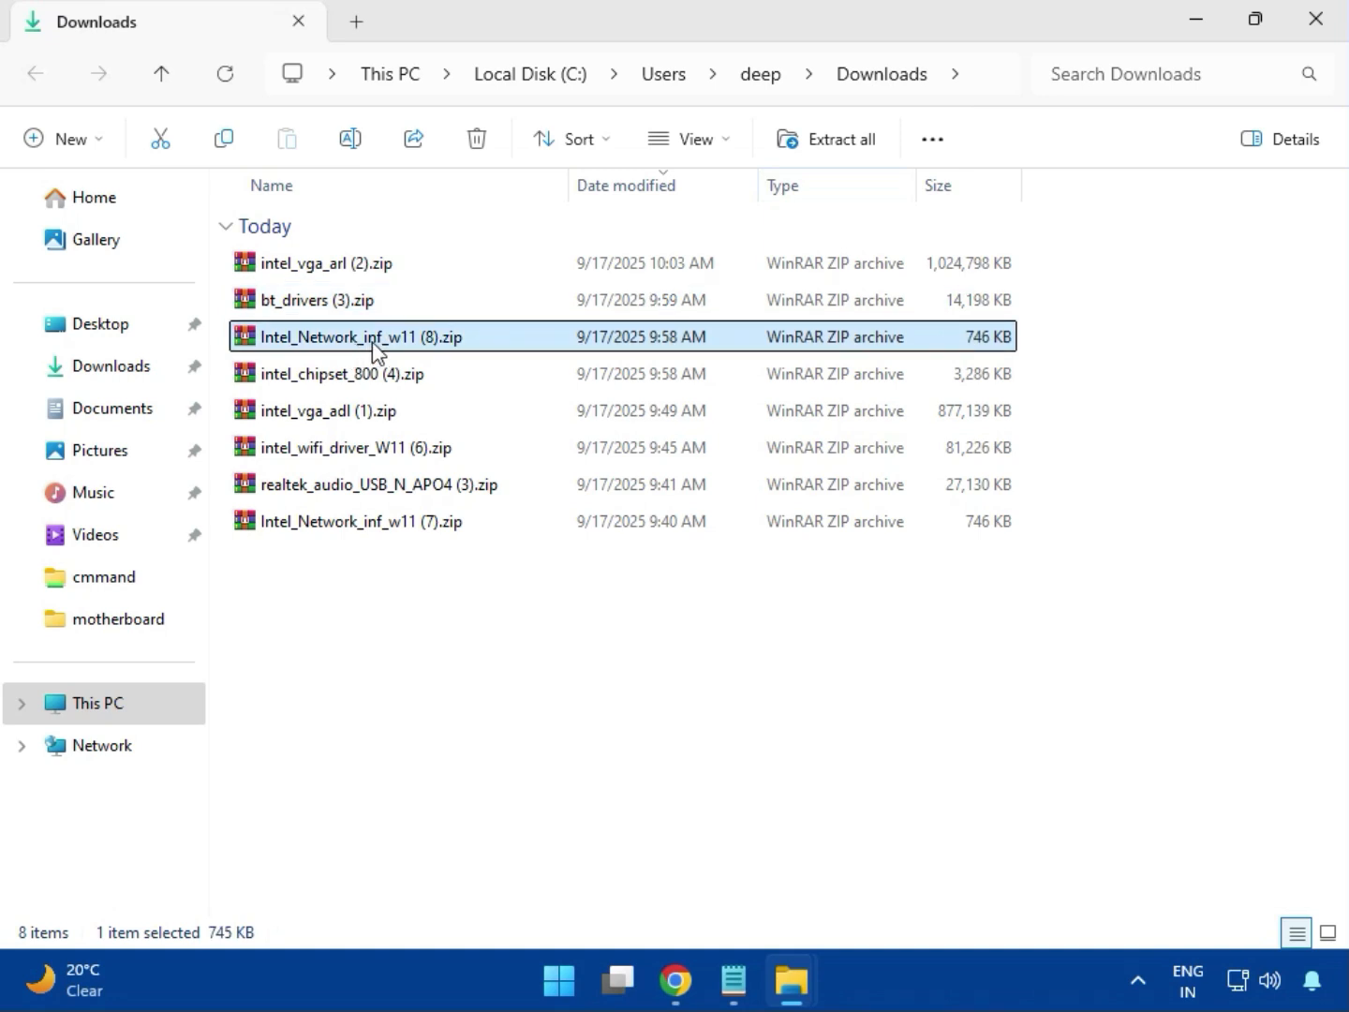
double_click(376, 349)
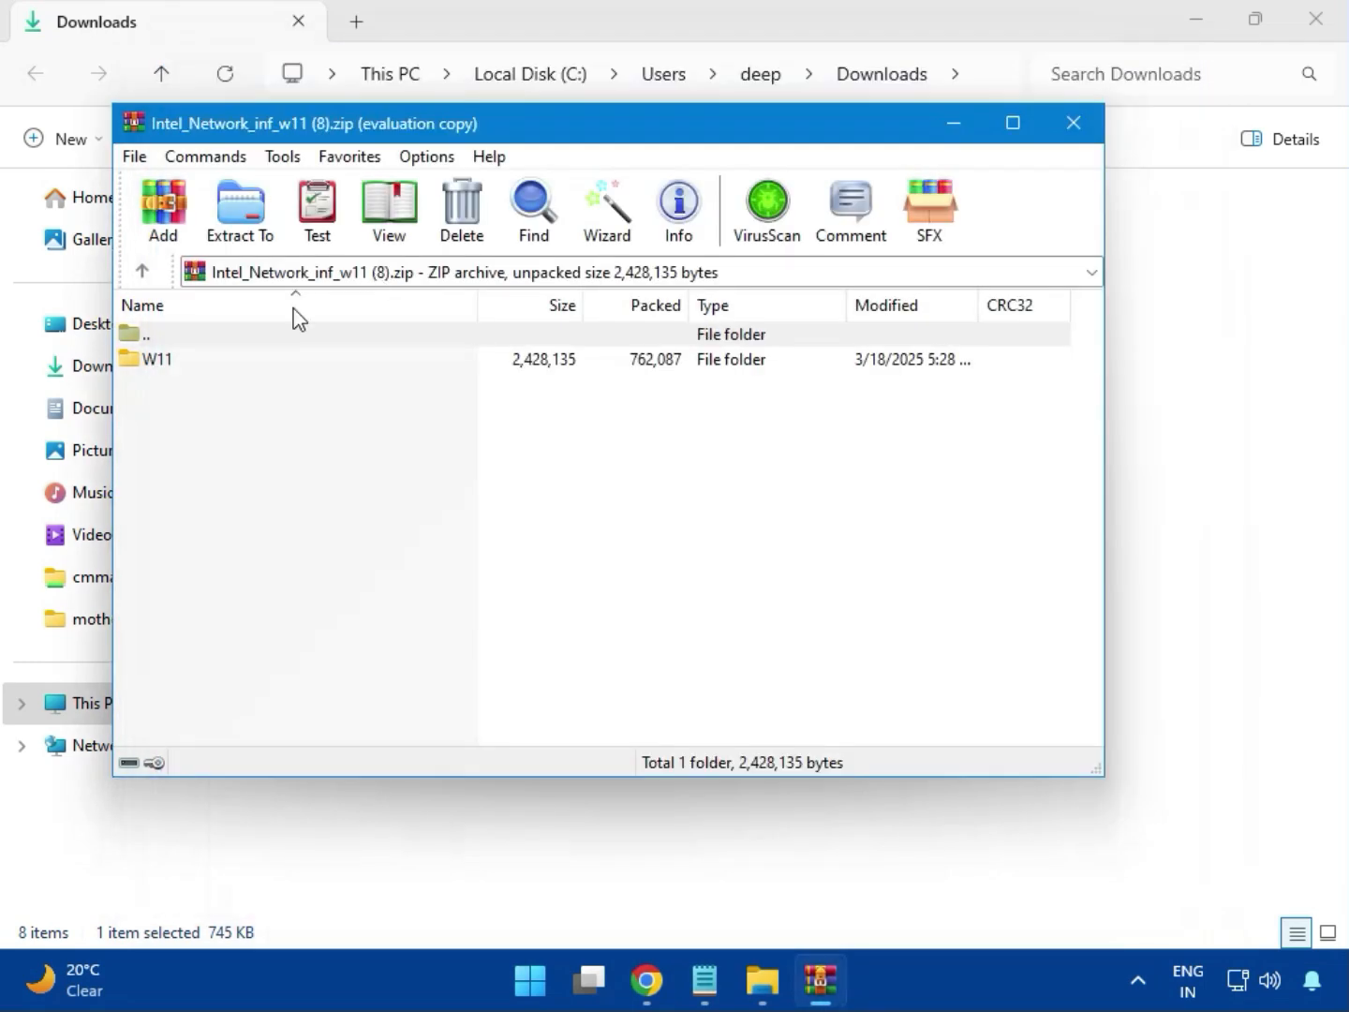
click(167, 375)
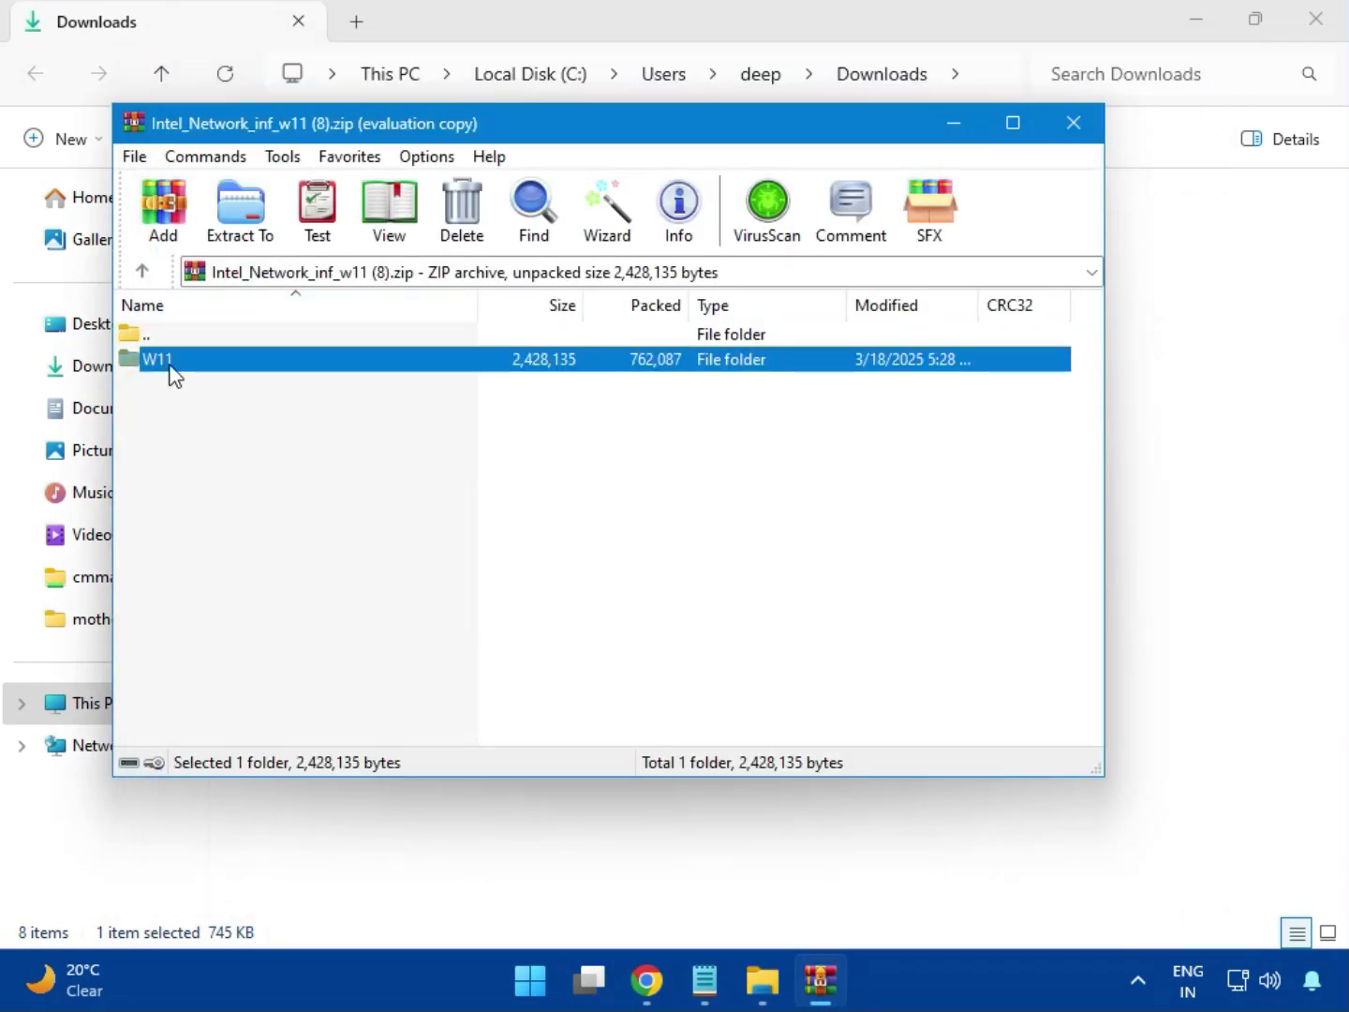
double_click(173, 375)
double_click(251, 466)
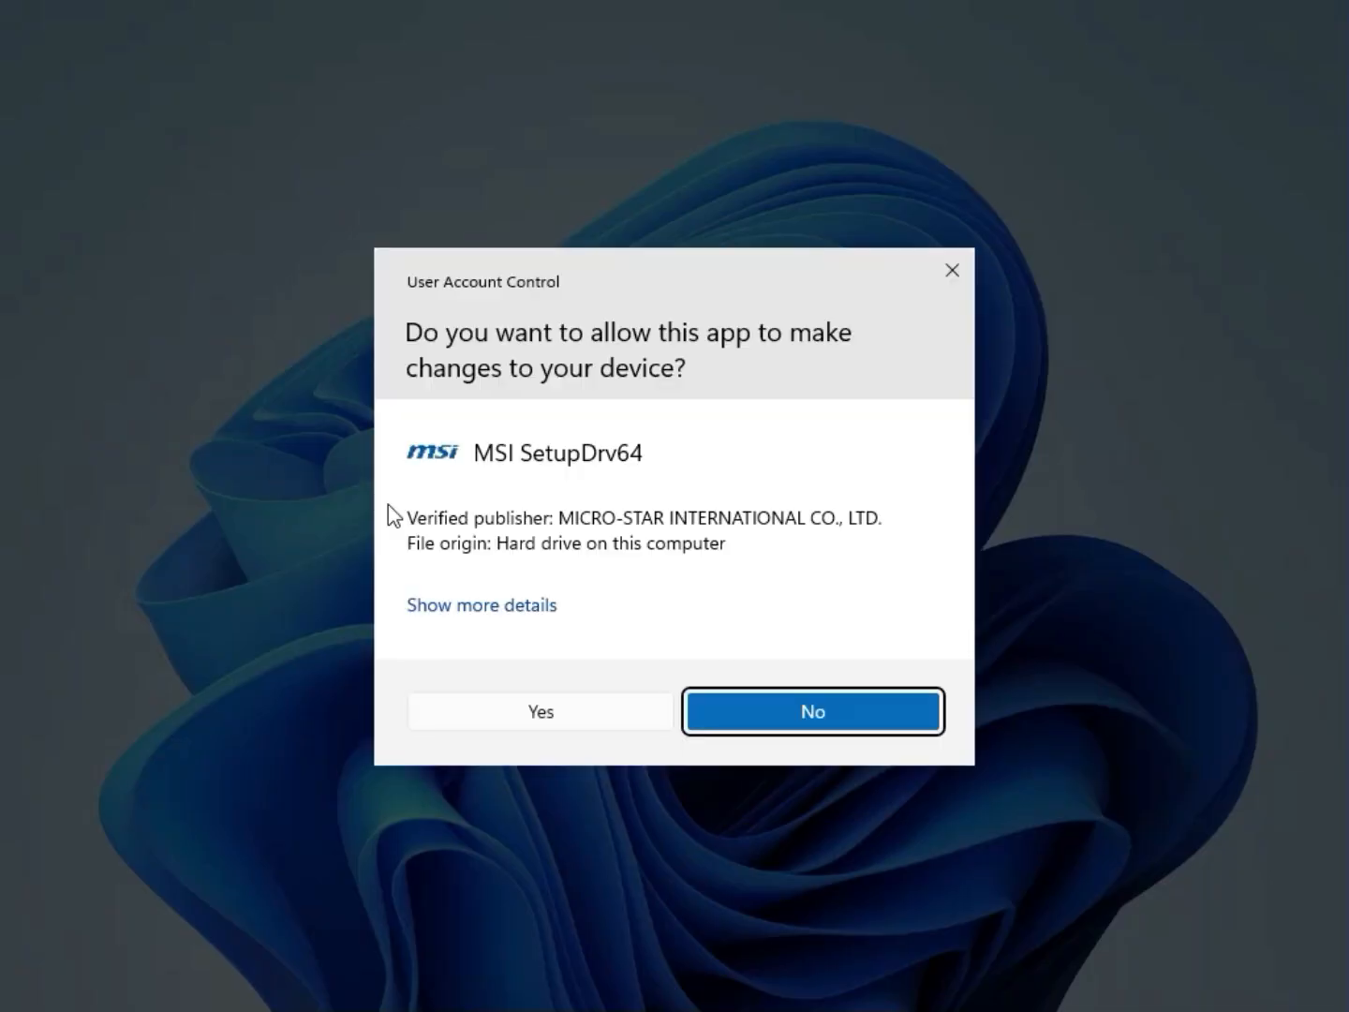
click(506, 708)
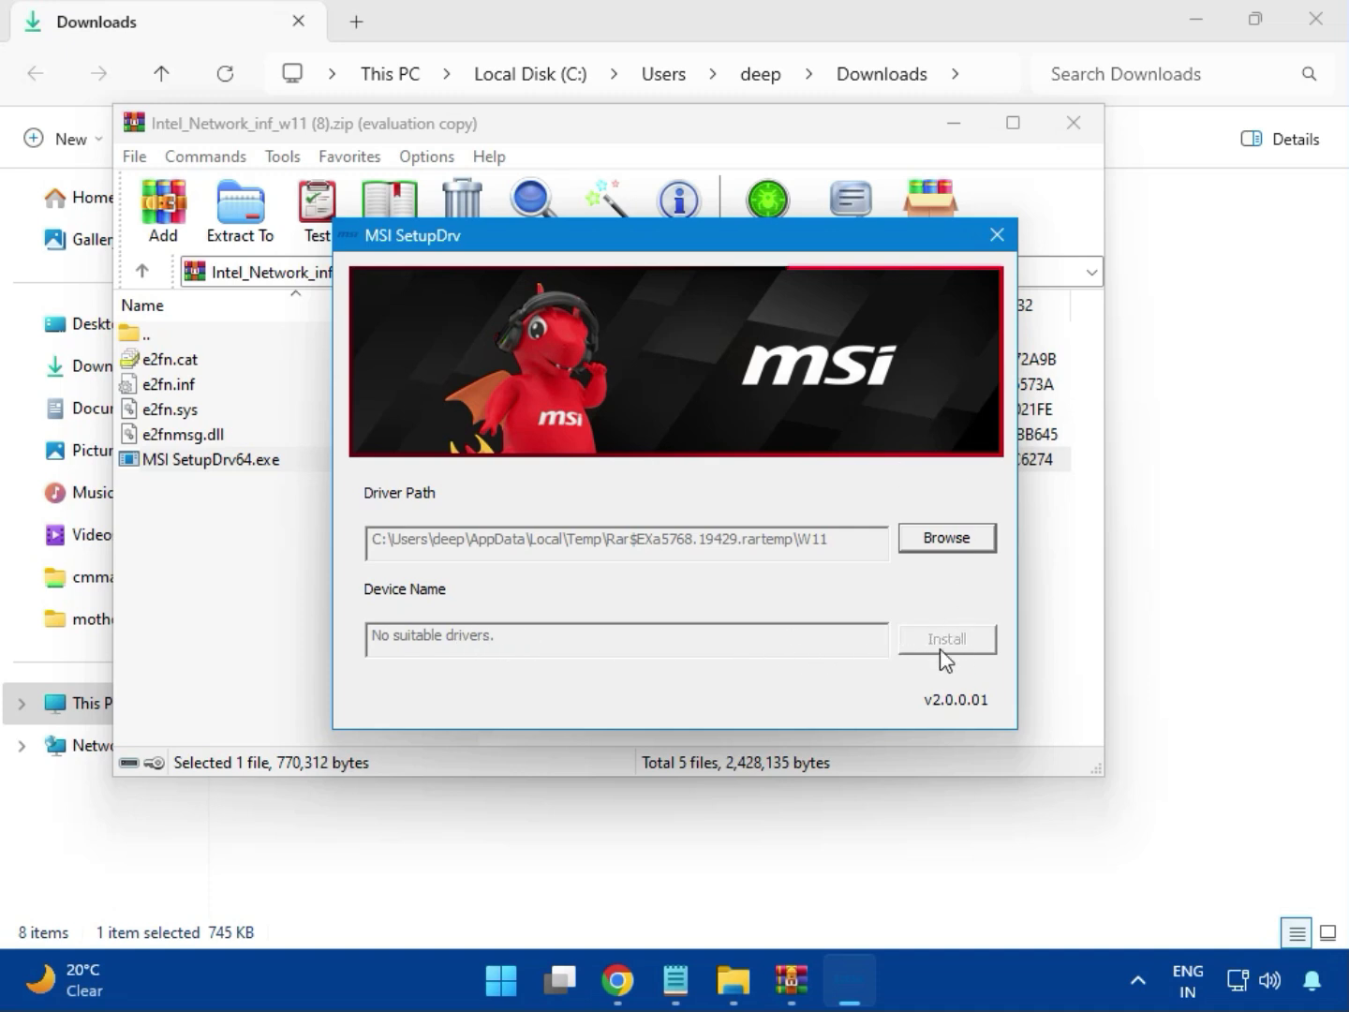
click(997, 235)
click(1073, 125)
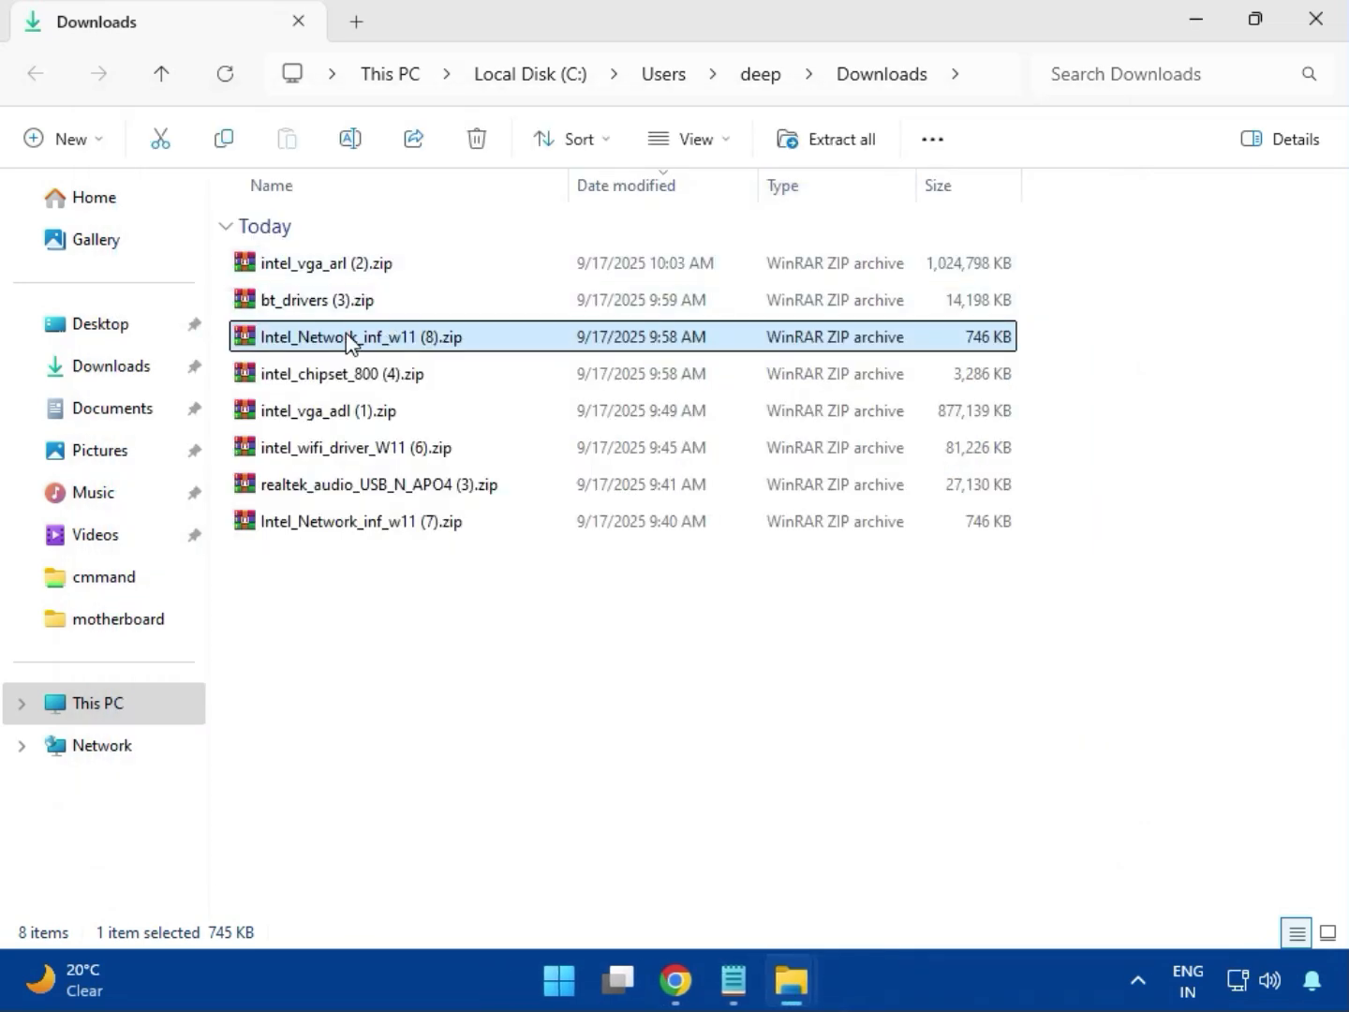
Step: Open intel_chipset_800 (4).zip, dismiss the WinRAR licence notice, and launch SetupChipset.exe from the Intel Chipset Driver_10.1.20062.8627 folder
click(314, 382)
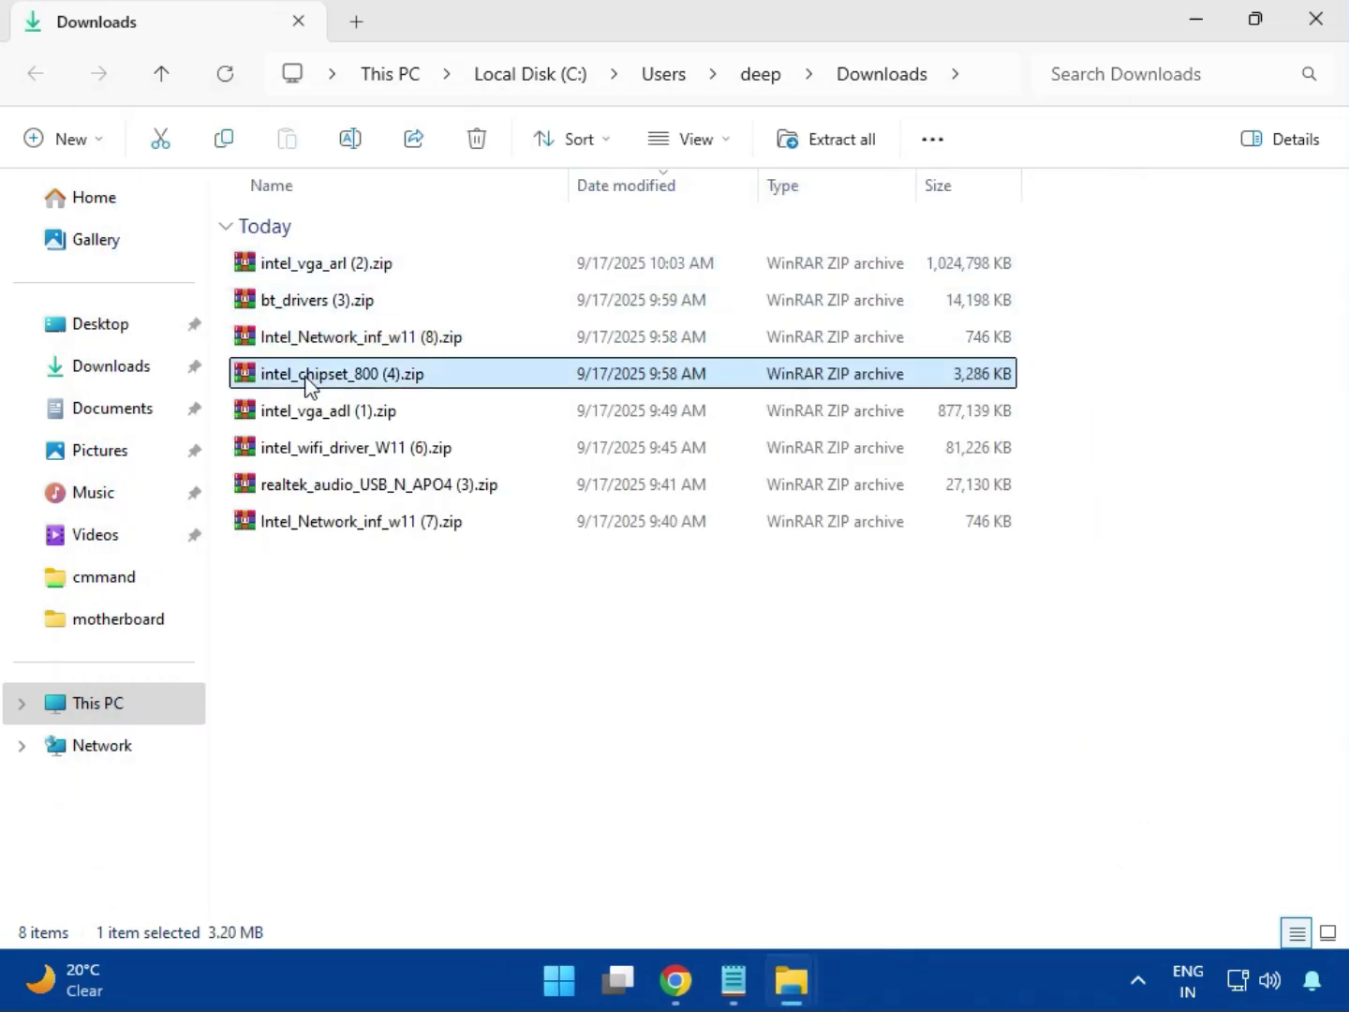
double_click(382, 376)
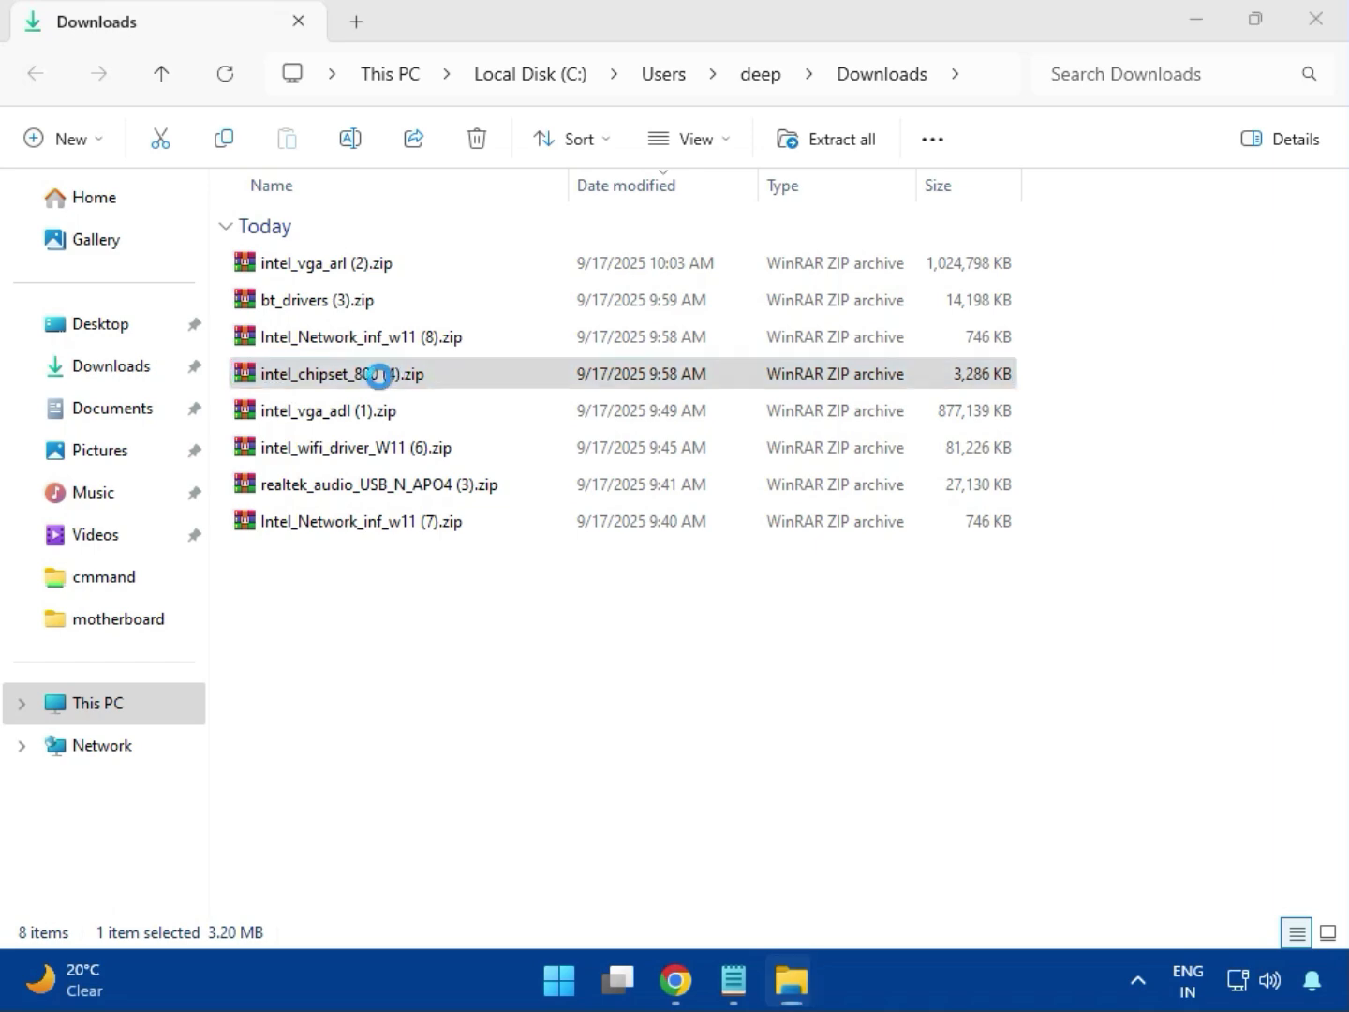
click(190, 367)
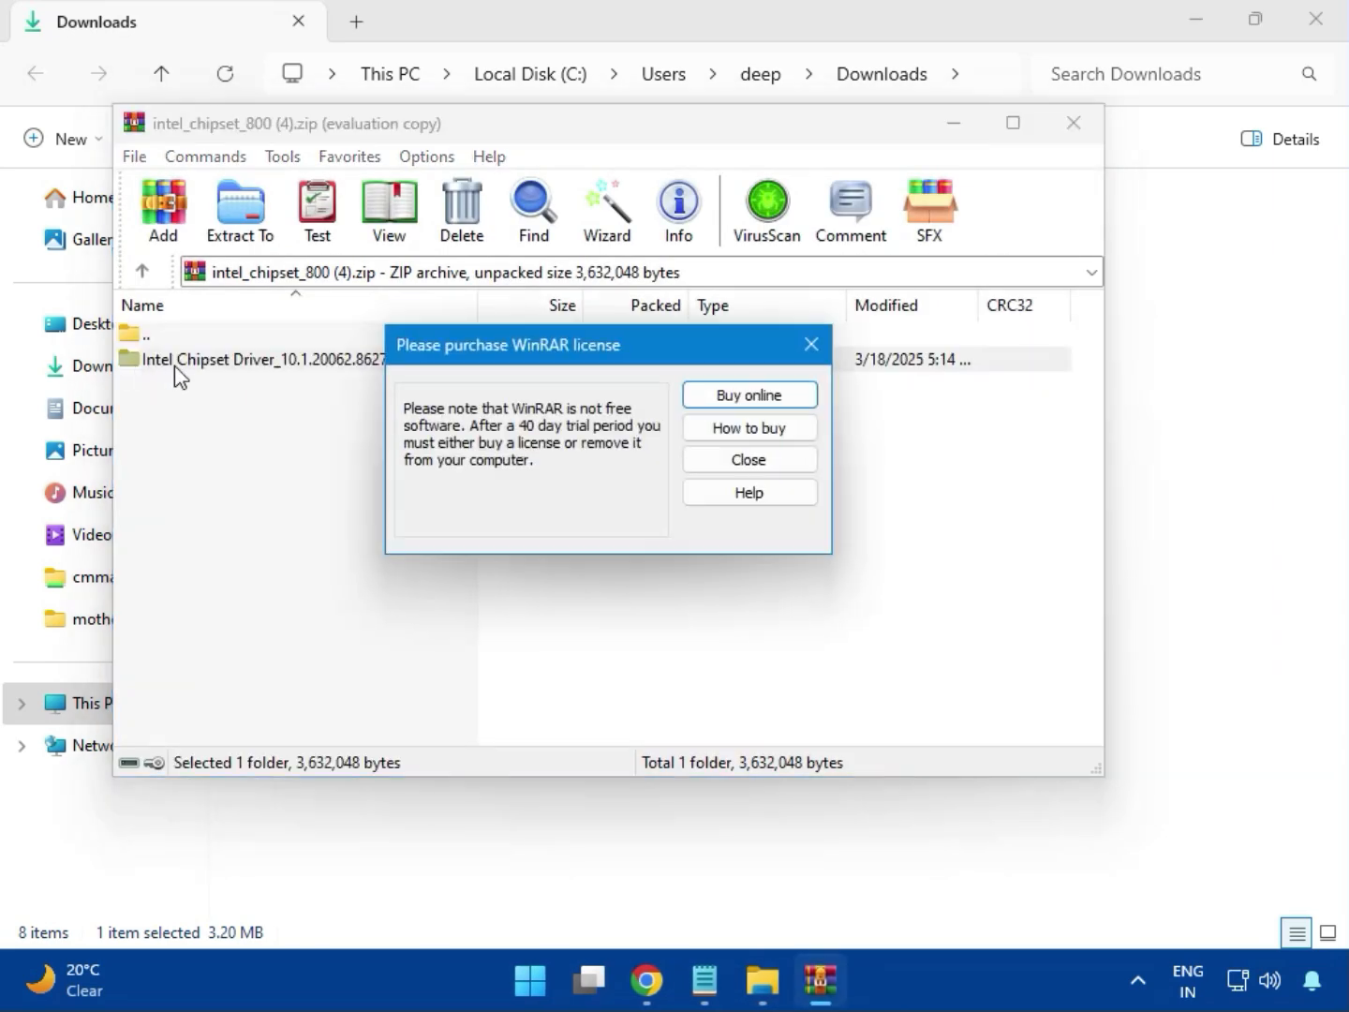
click(813, 344)
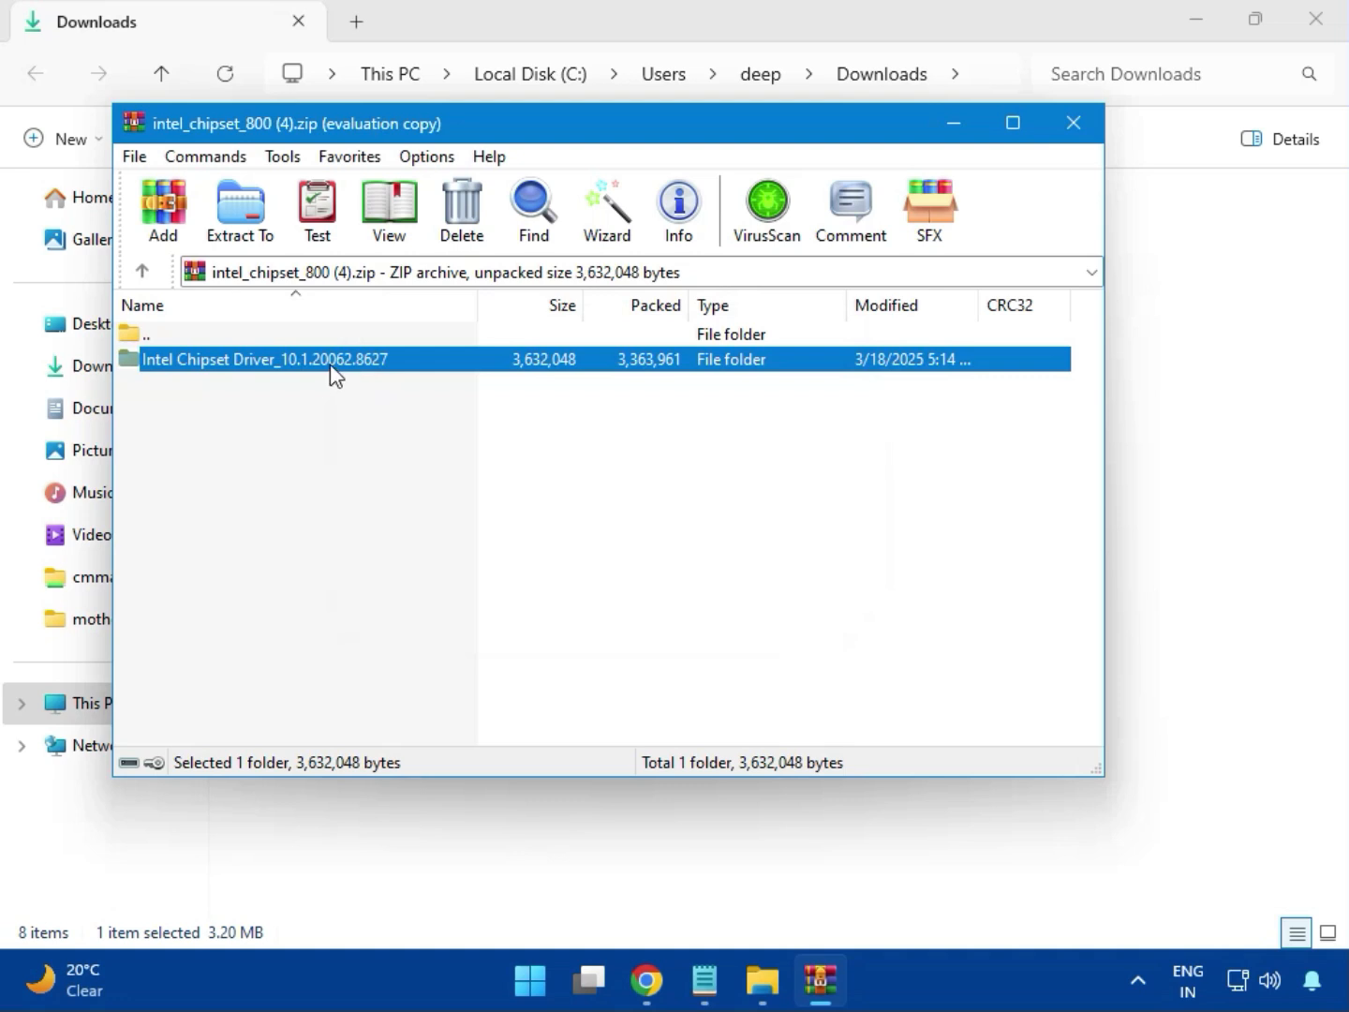
double_click(330, 366)
double_click(217, 366)
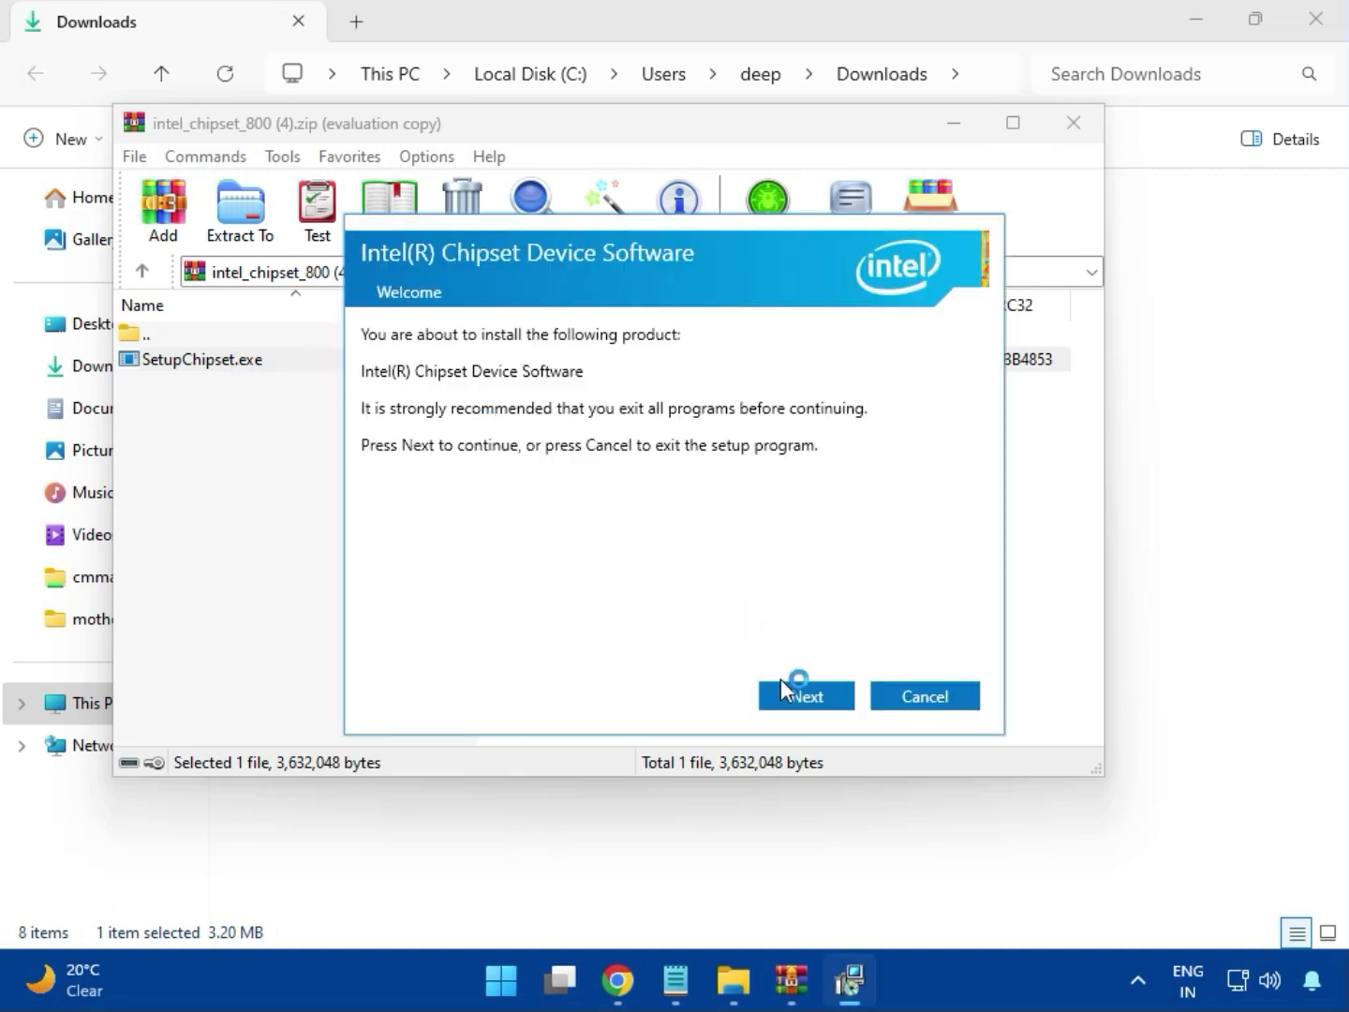
Step: Try to install the Intel Chipset Device Software, allowing it to change the device, and close the installer and archive
click(813, 698)
click(810, 698)
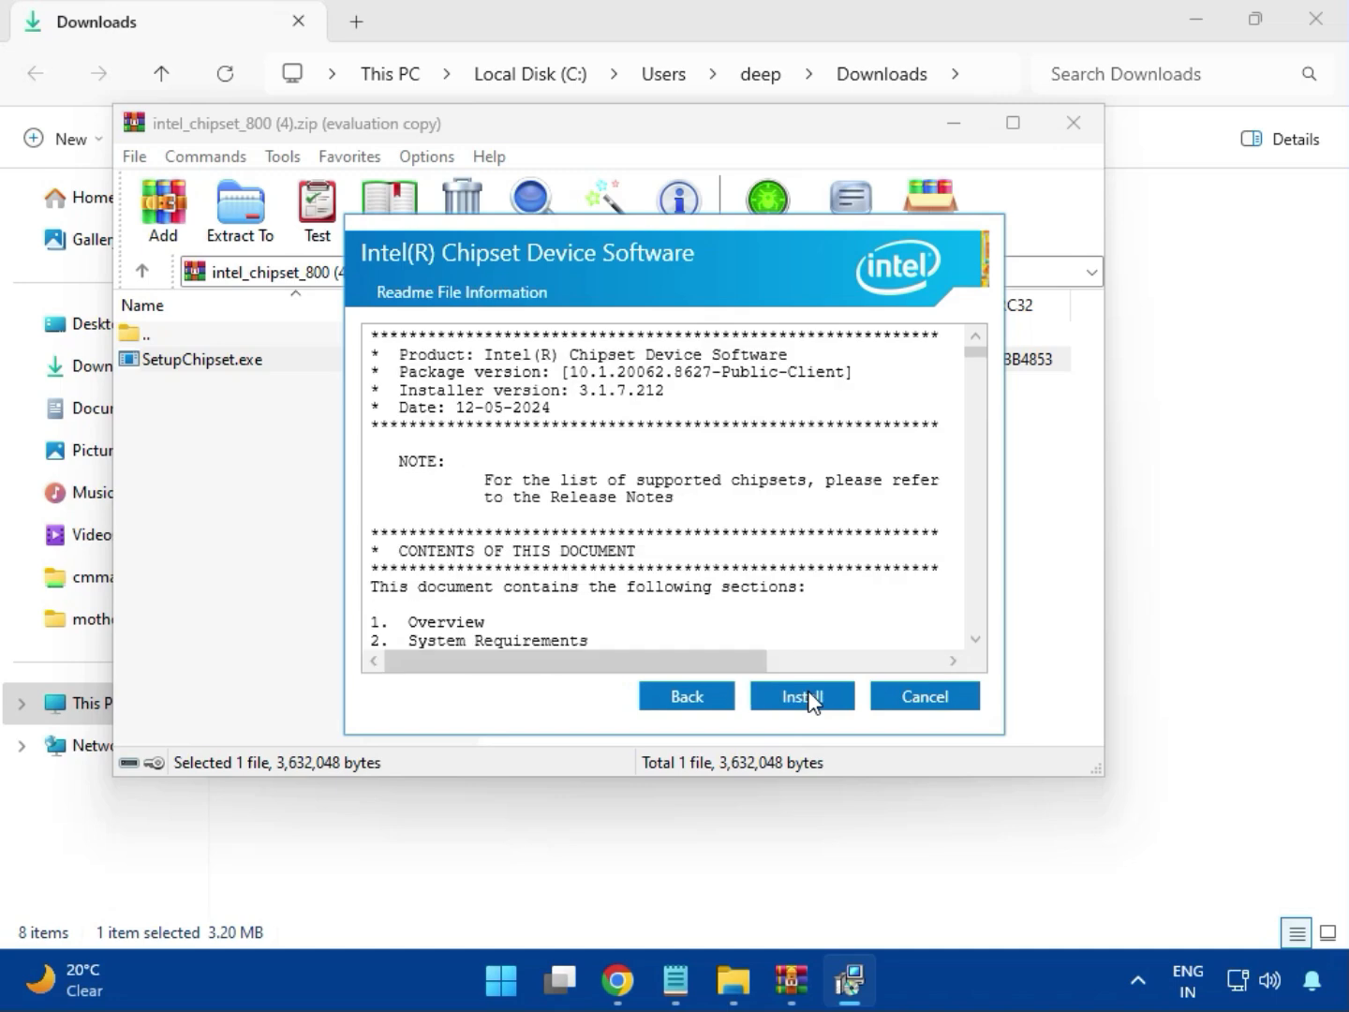
click(807, 696)
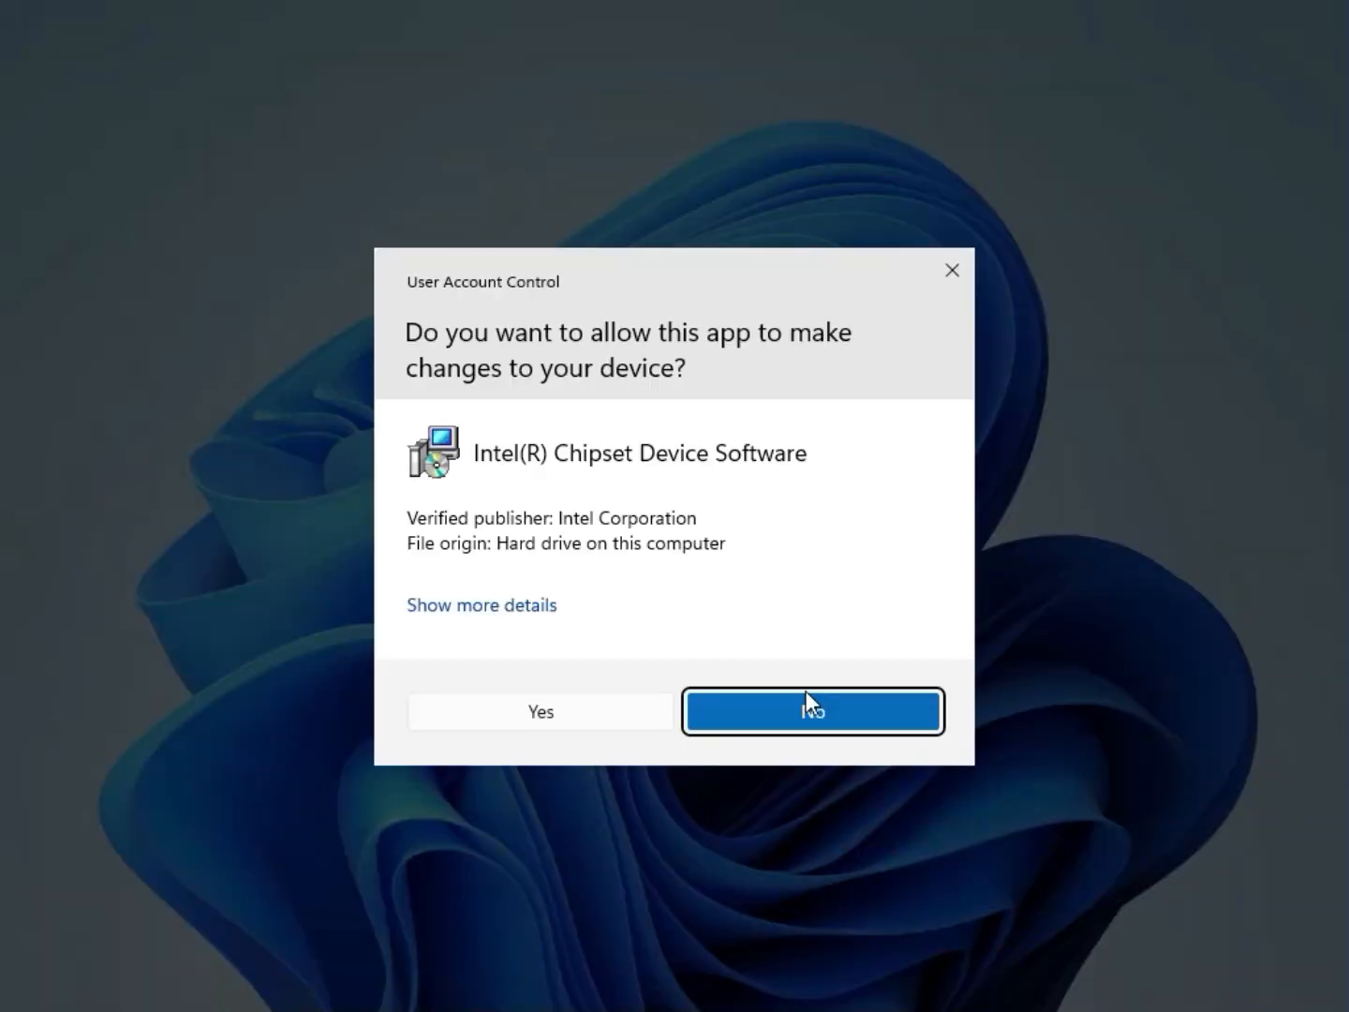
click(602, 714)
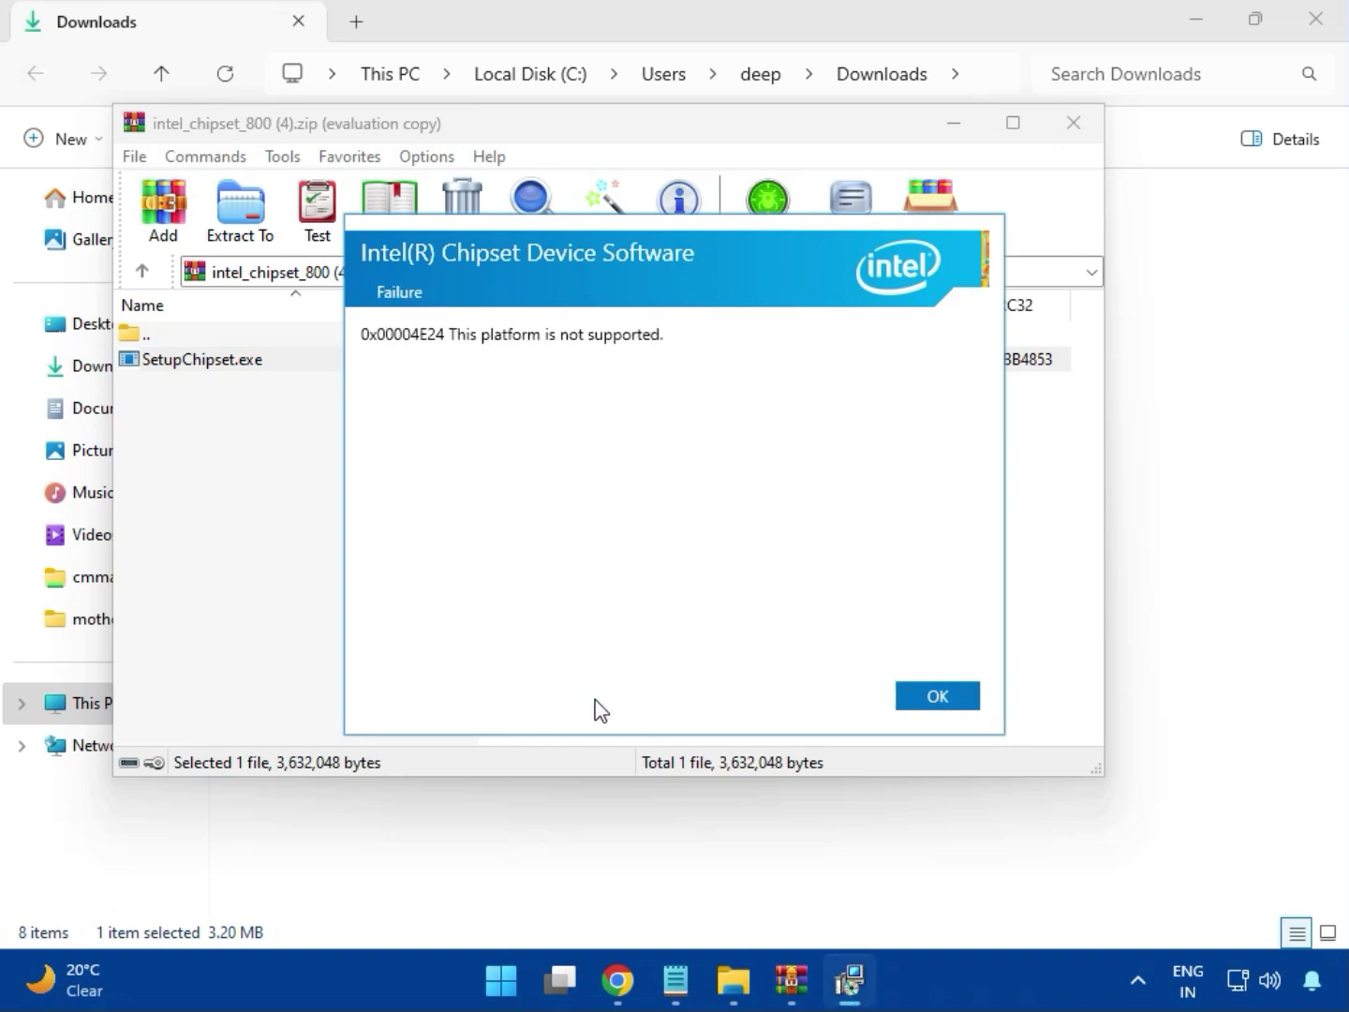
click(923, 697)
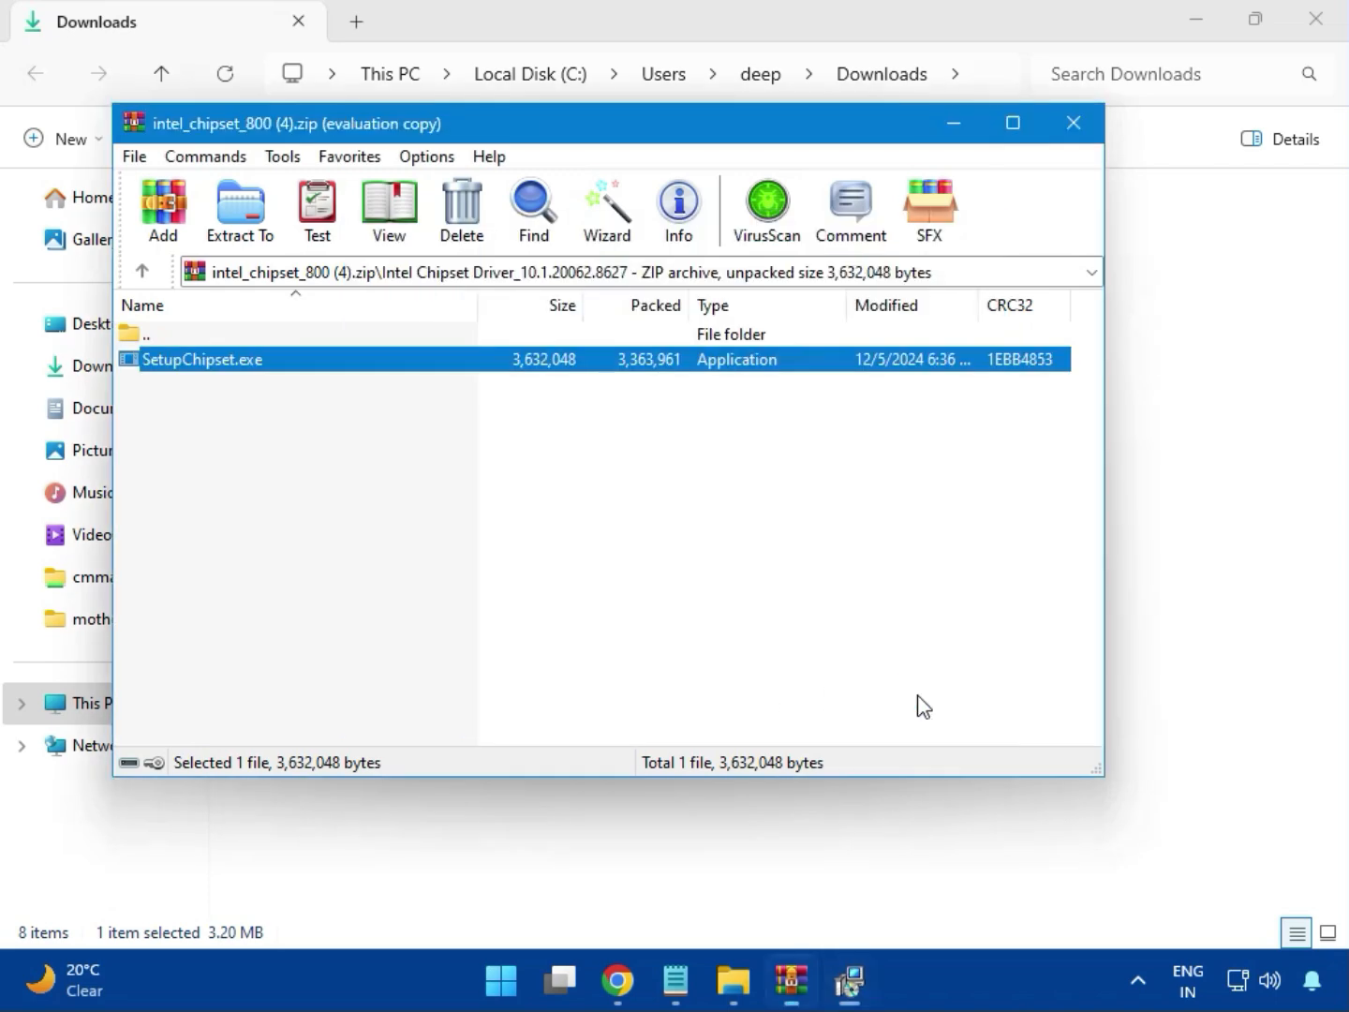
click(1071, 130)
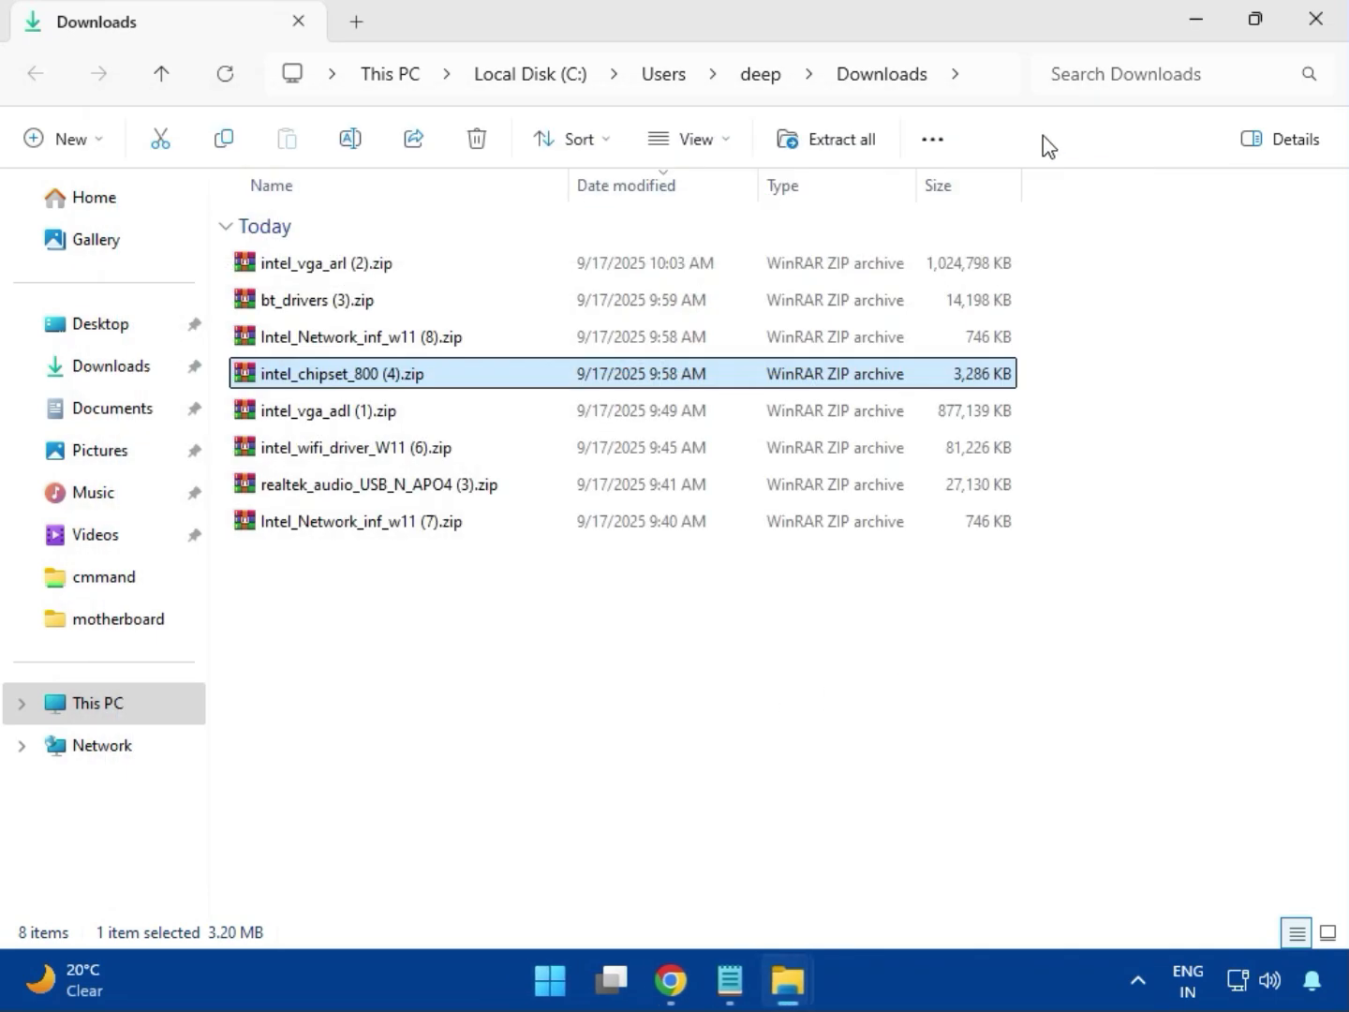
Step: Open the archive intel_vga_adl (1).zip to view its contents, and close it
click(348, 417)
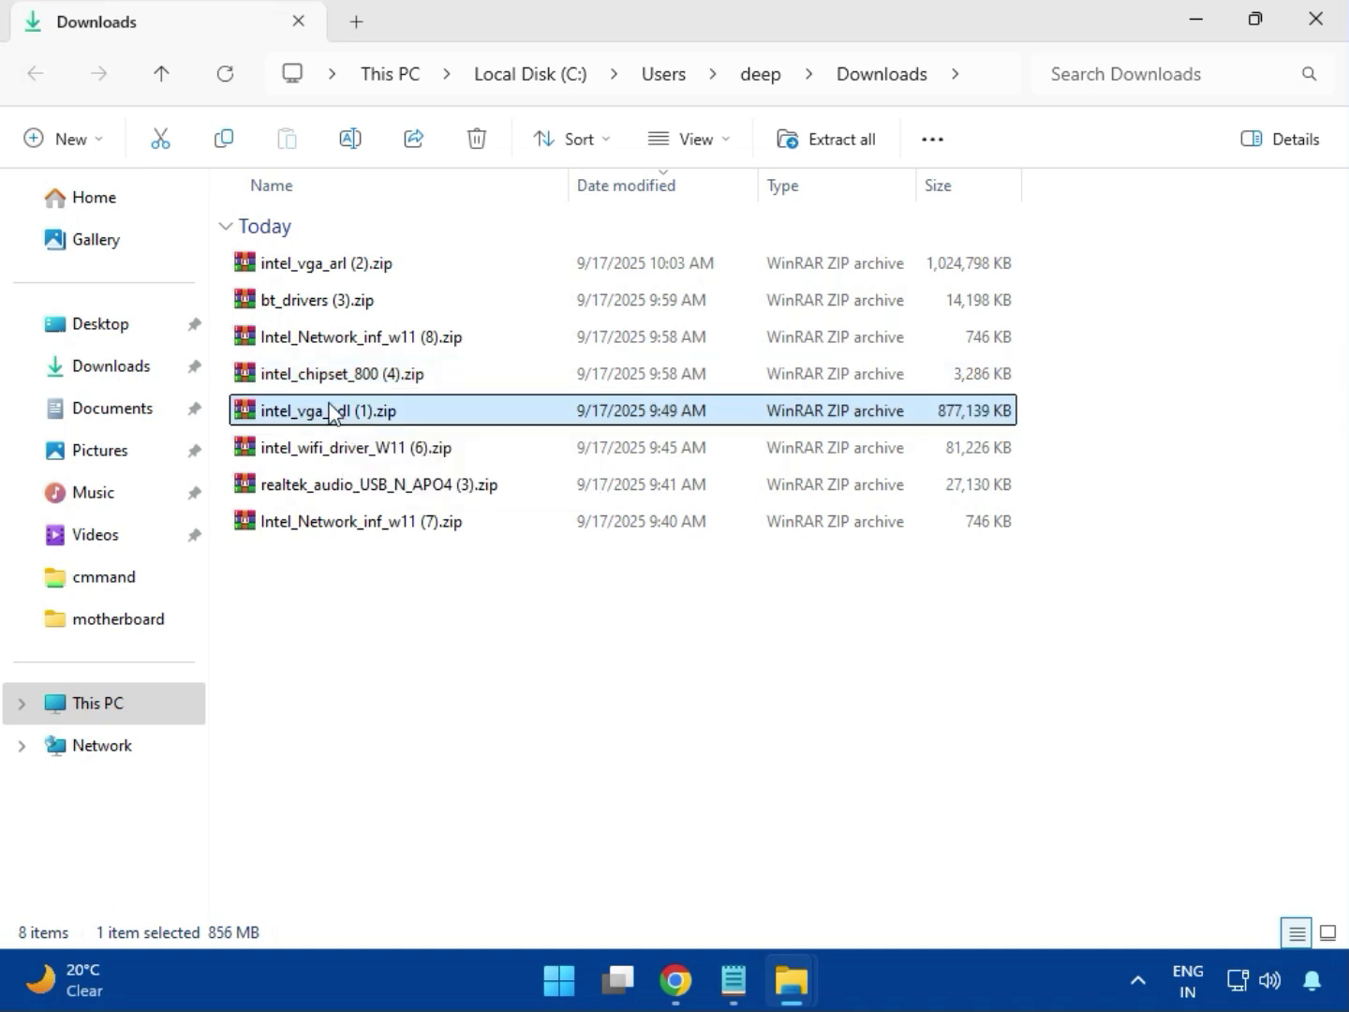
double_click(331, 412)
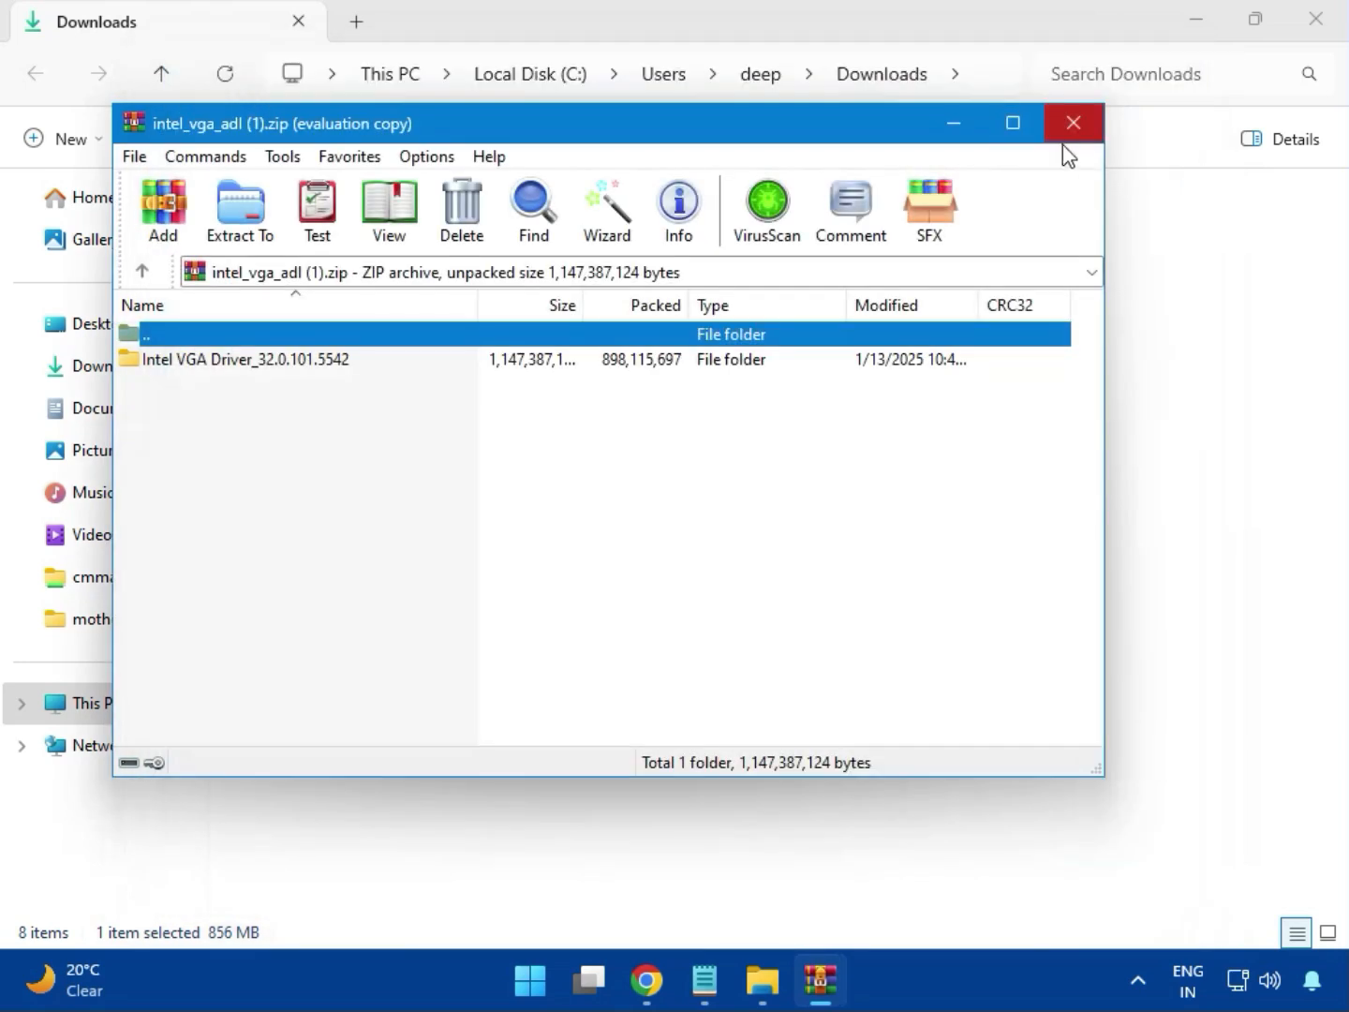
click(1070, 126)
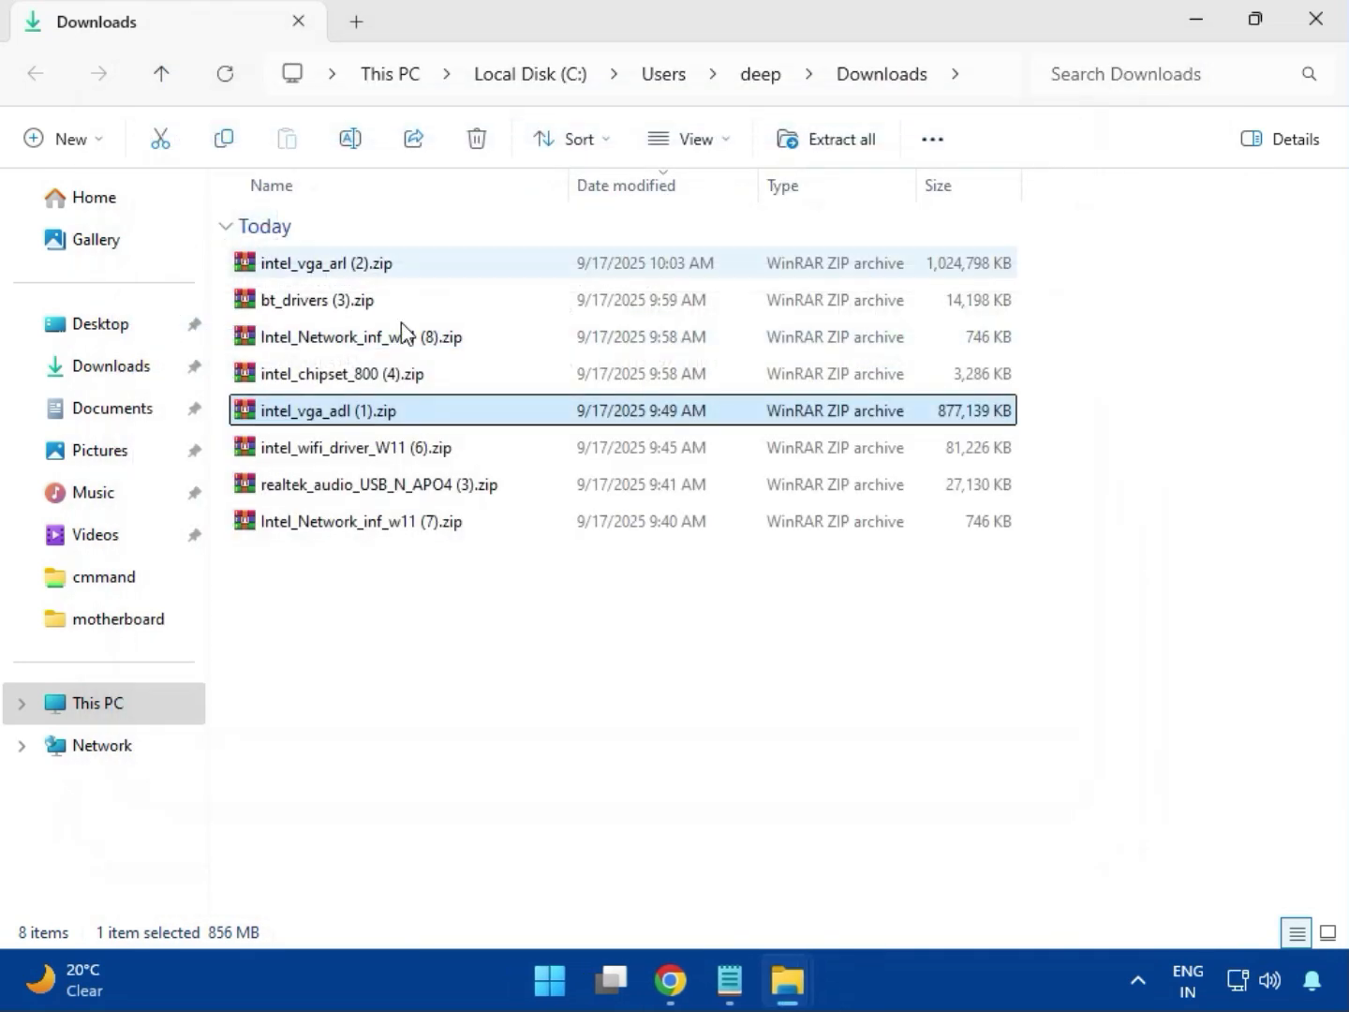
Step: Open intel_wifi_driver_W11 (6).zip, dismiss the WinRAR licence notice, and go to Intel WIFI Driver_23.40.0.4\UWD\Win64
double_click(345, 450)
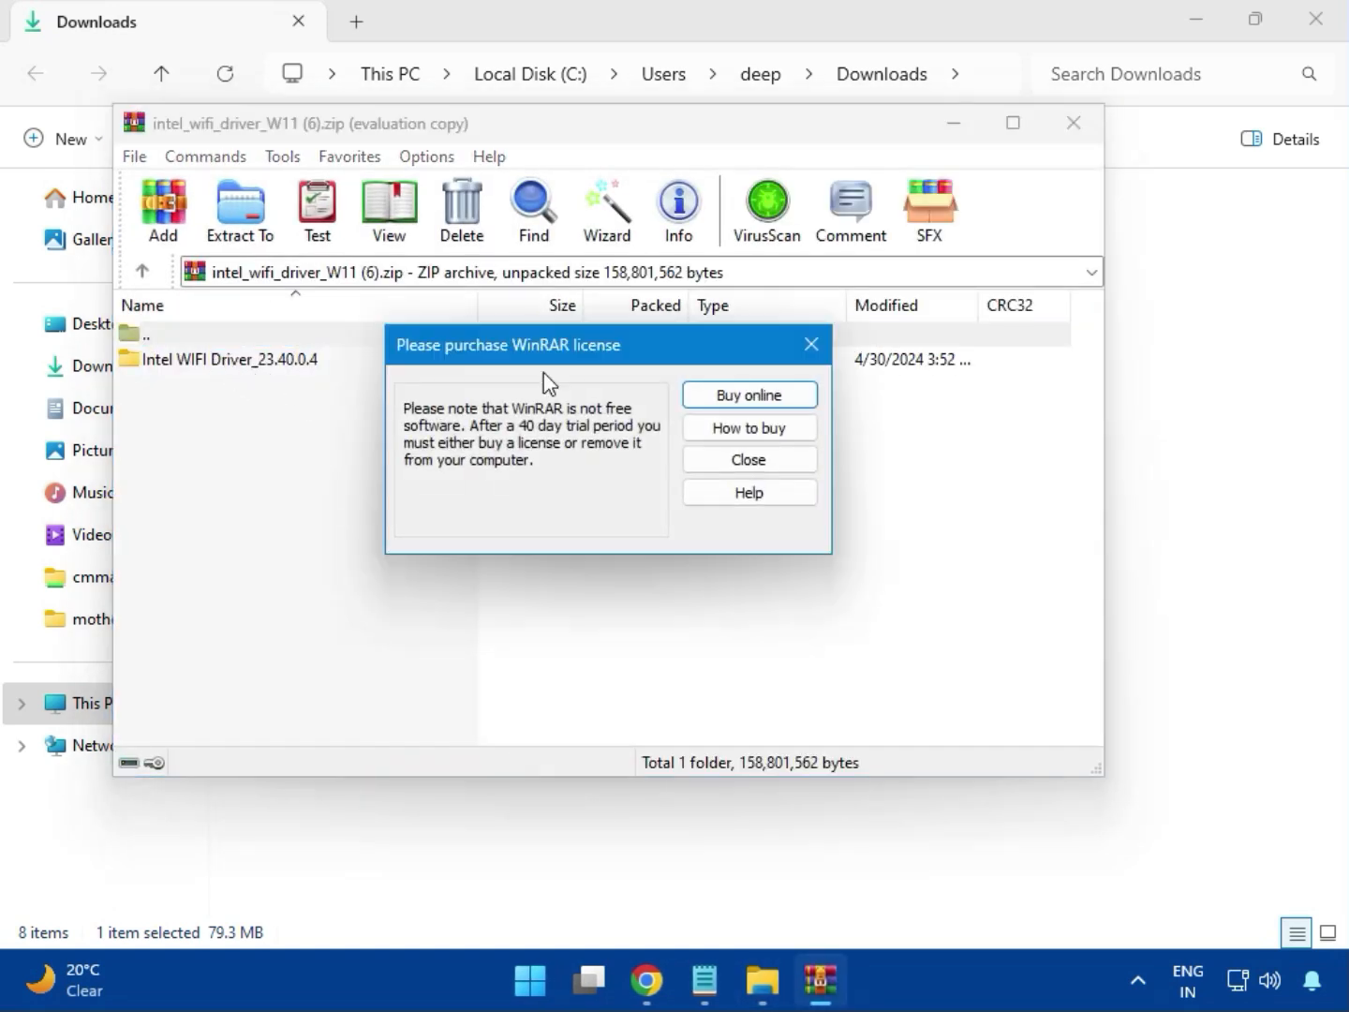
click(807, 348)
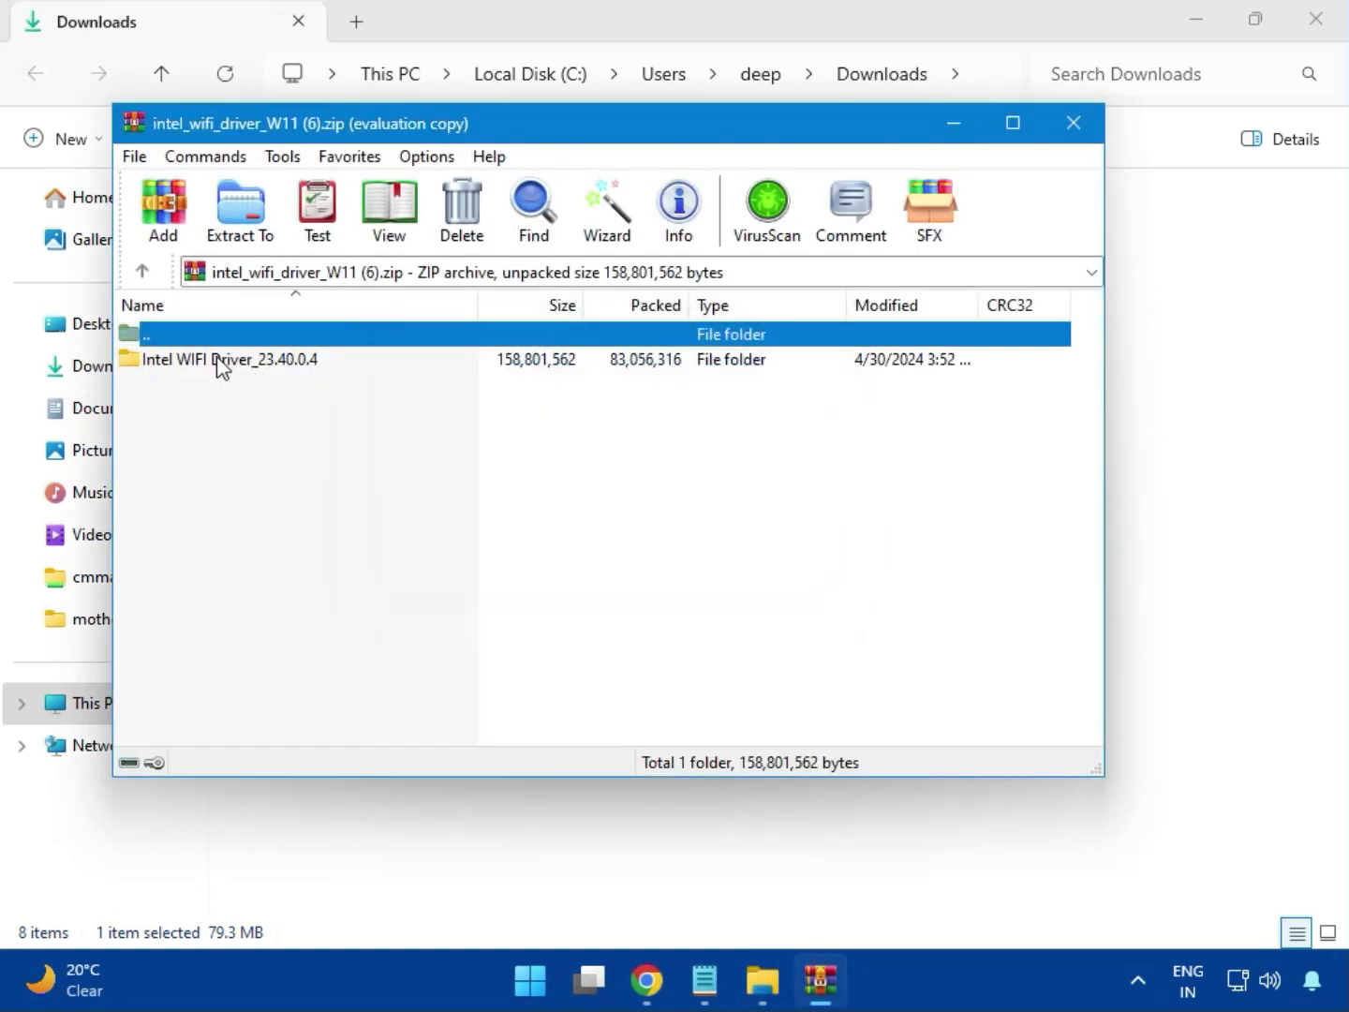
double_click(218, 360)
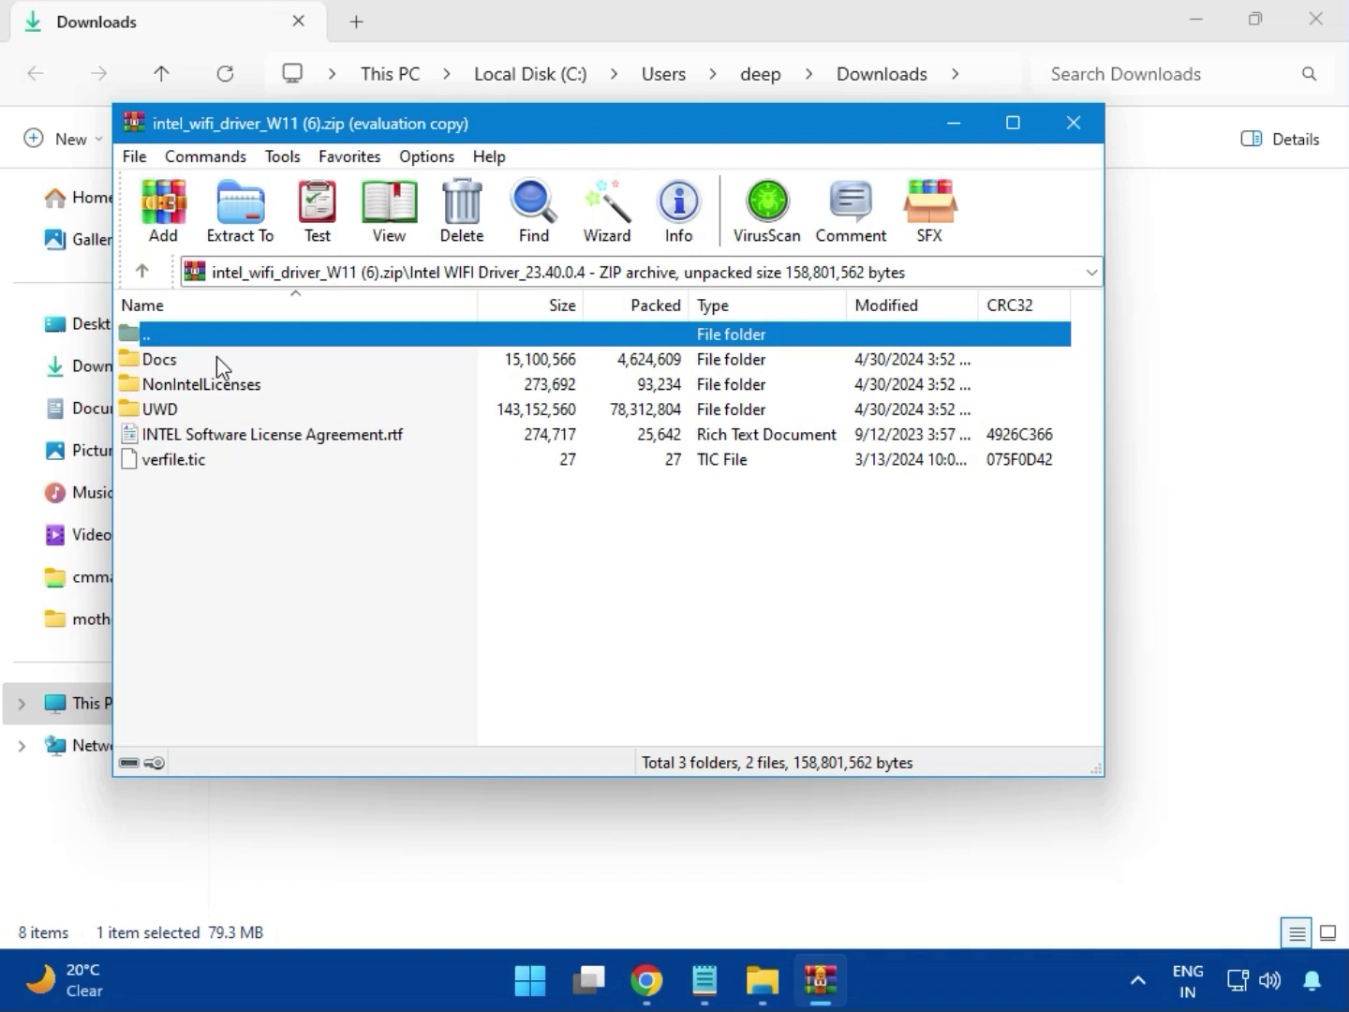
double_click(178, 409)
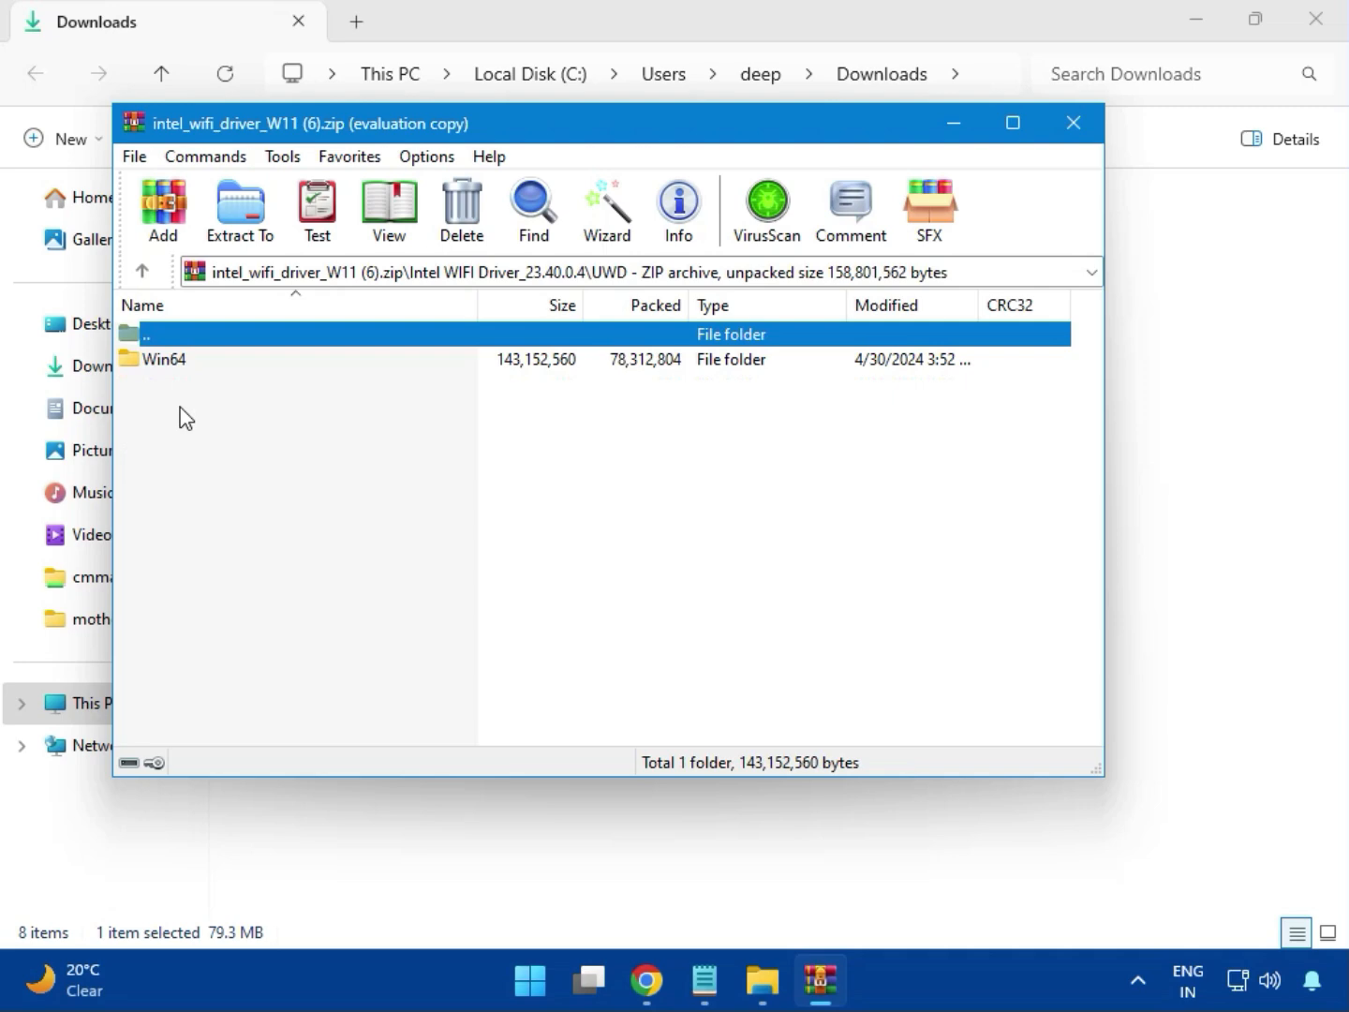
double_click(182, 366)
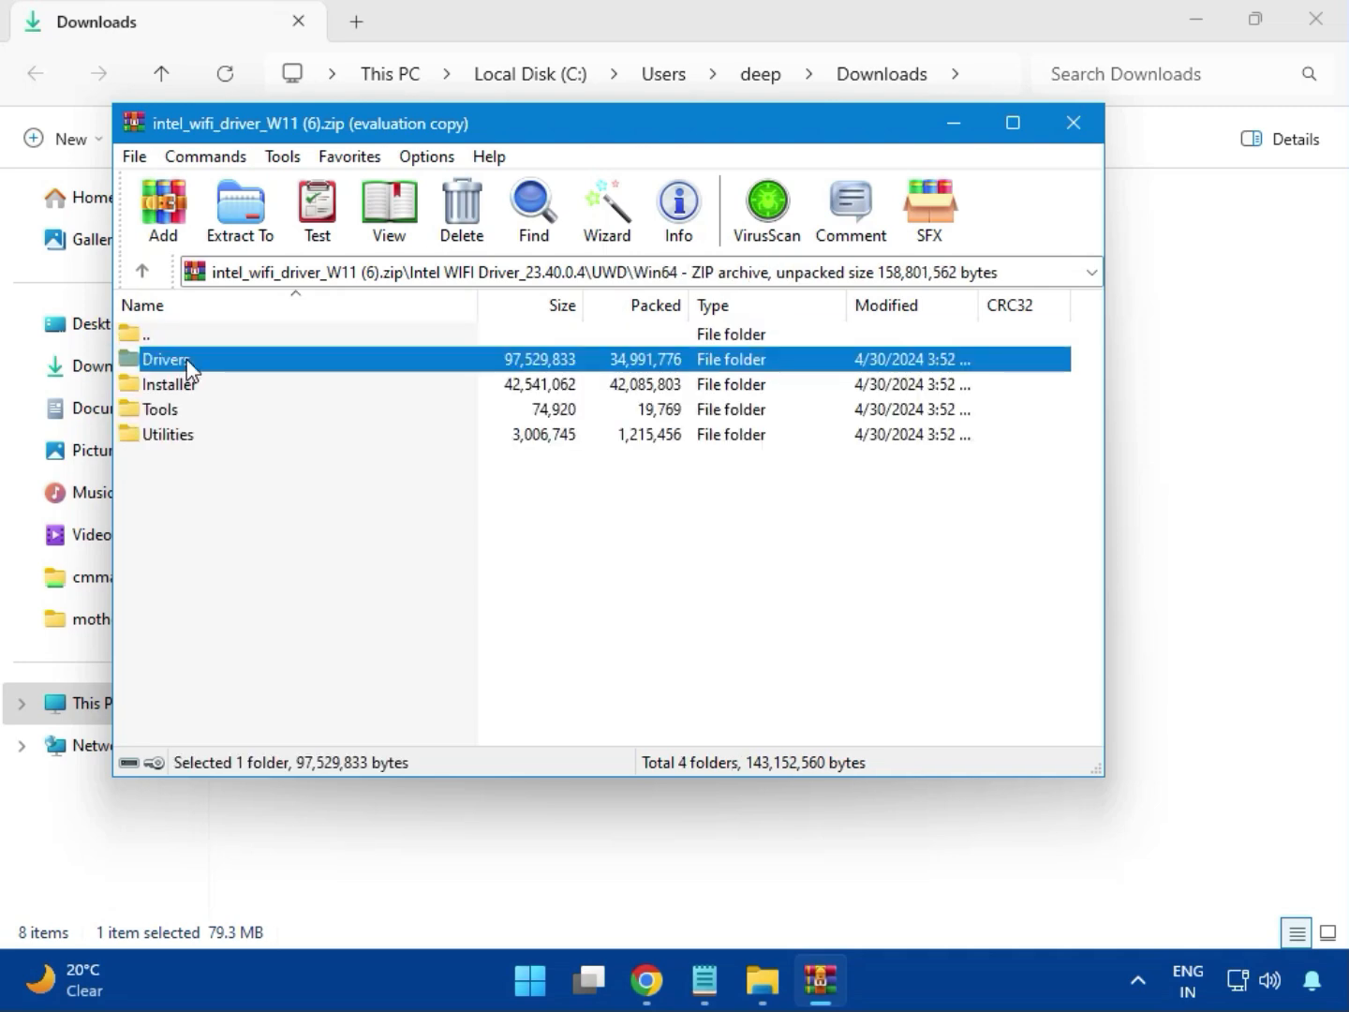
Step: Look through the Drivers folder, and launch WirelessSetup.exe from the Installer folder under Win64
double_click(178, 364)
scroll(249, 557, down, 1)
scroll(248, 557, down, 1)
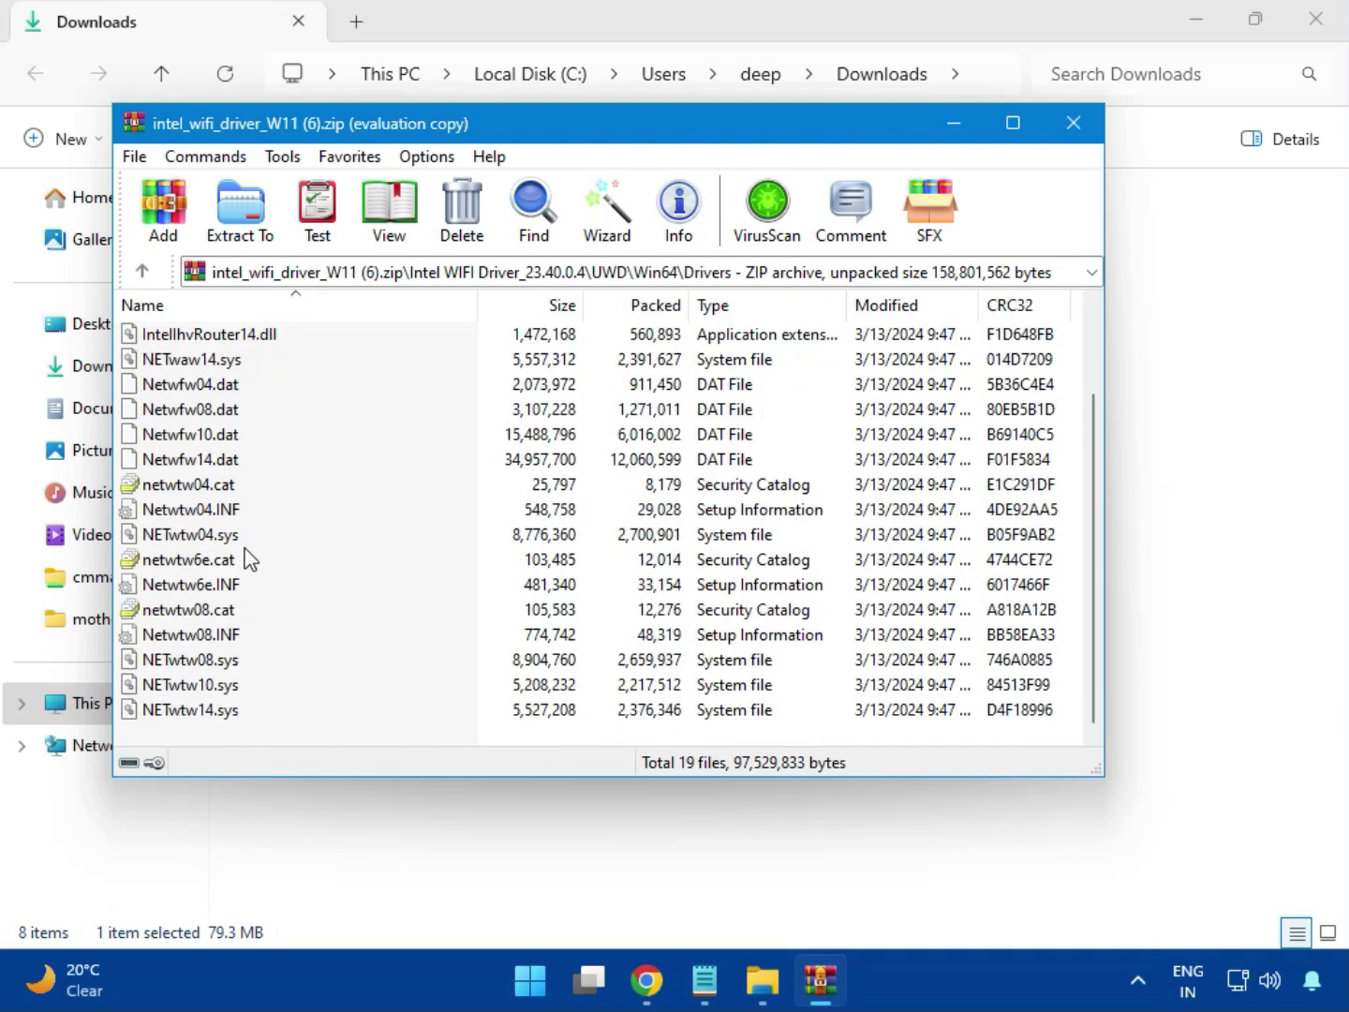
scroll(236, 622, up, 2)
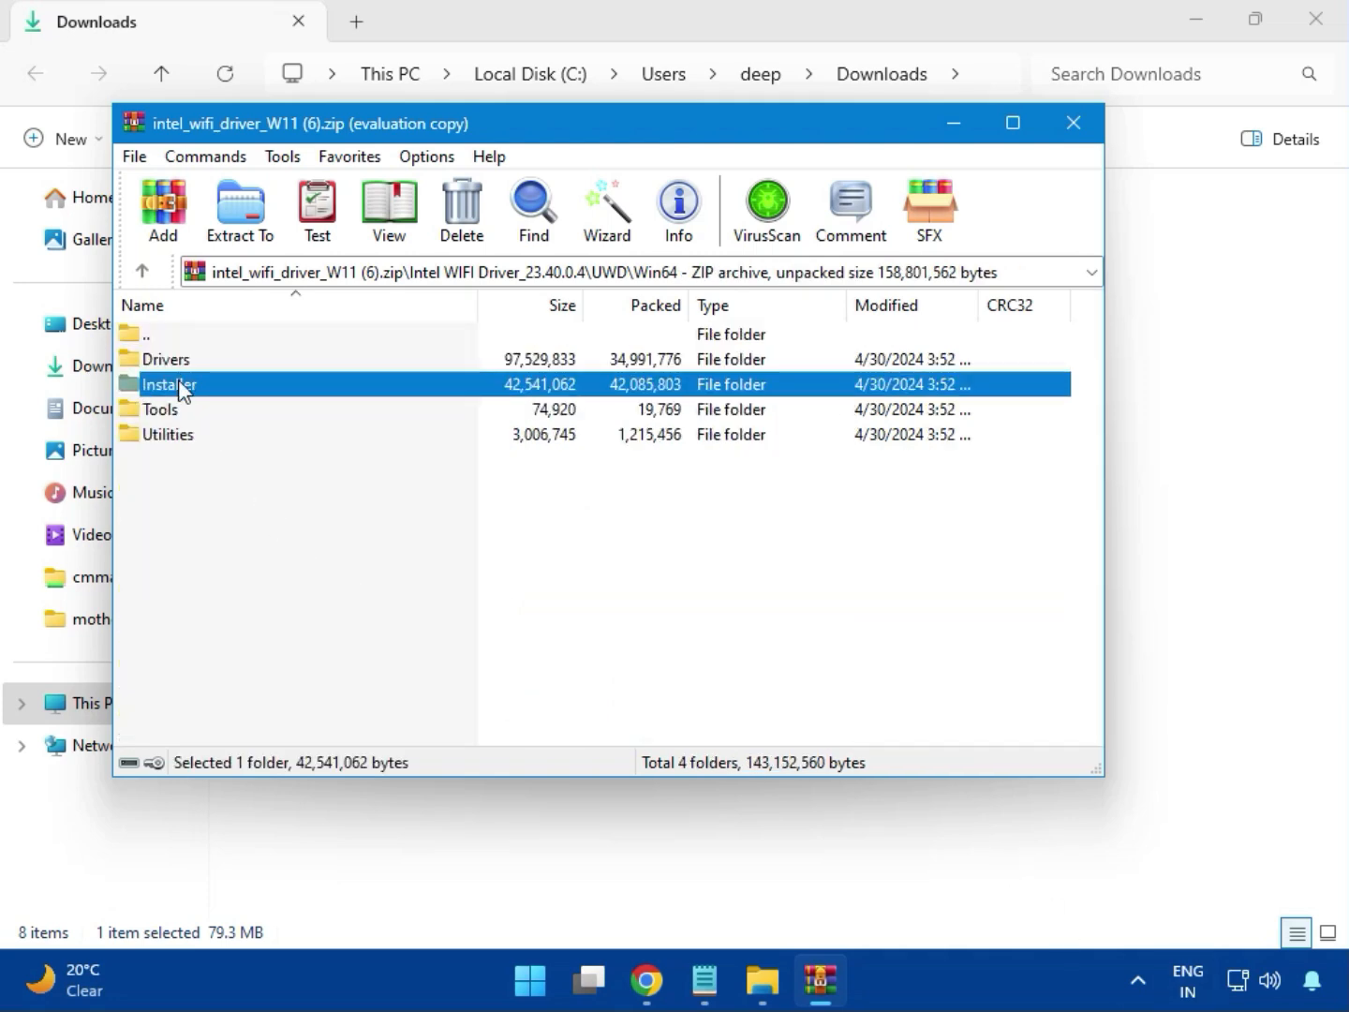
double_click(191, 391)
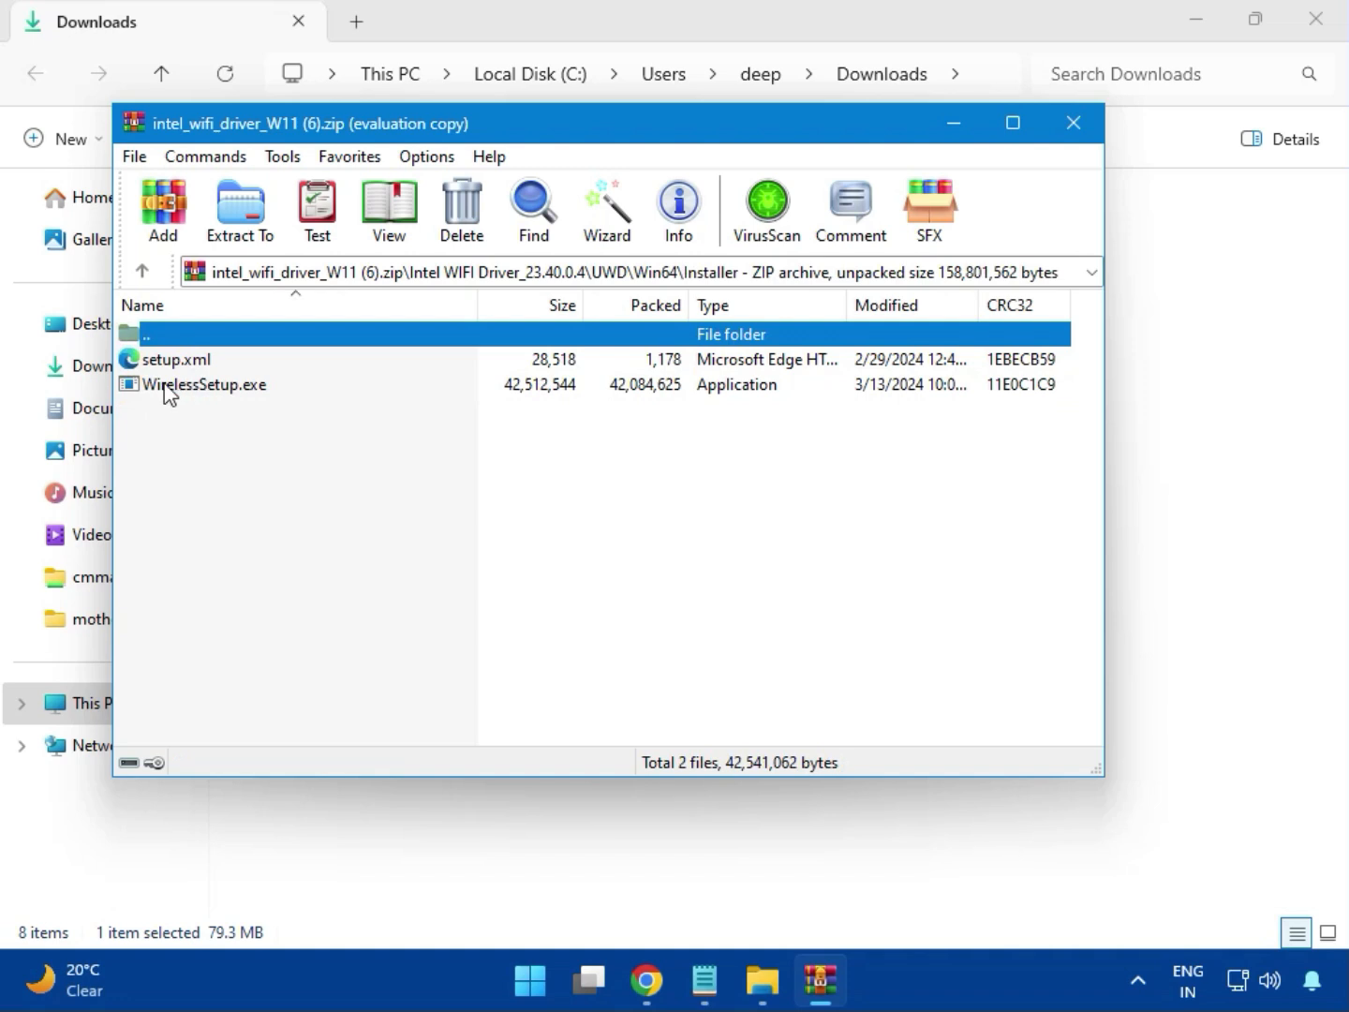
click(198, 392)
double_click(211, 384)
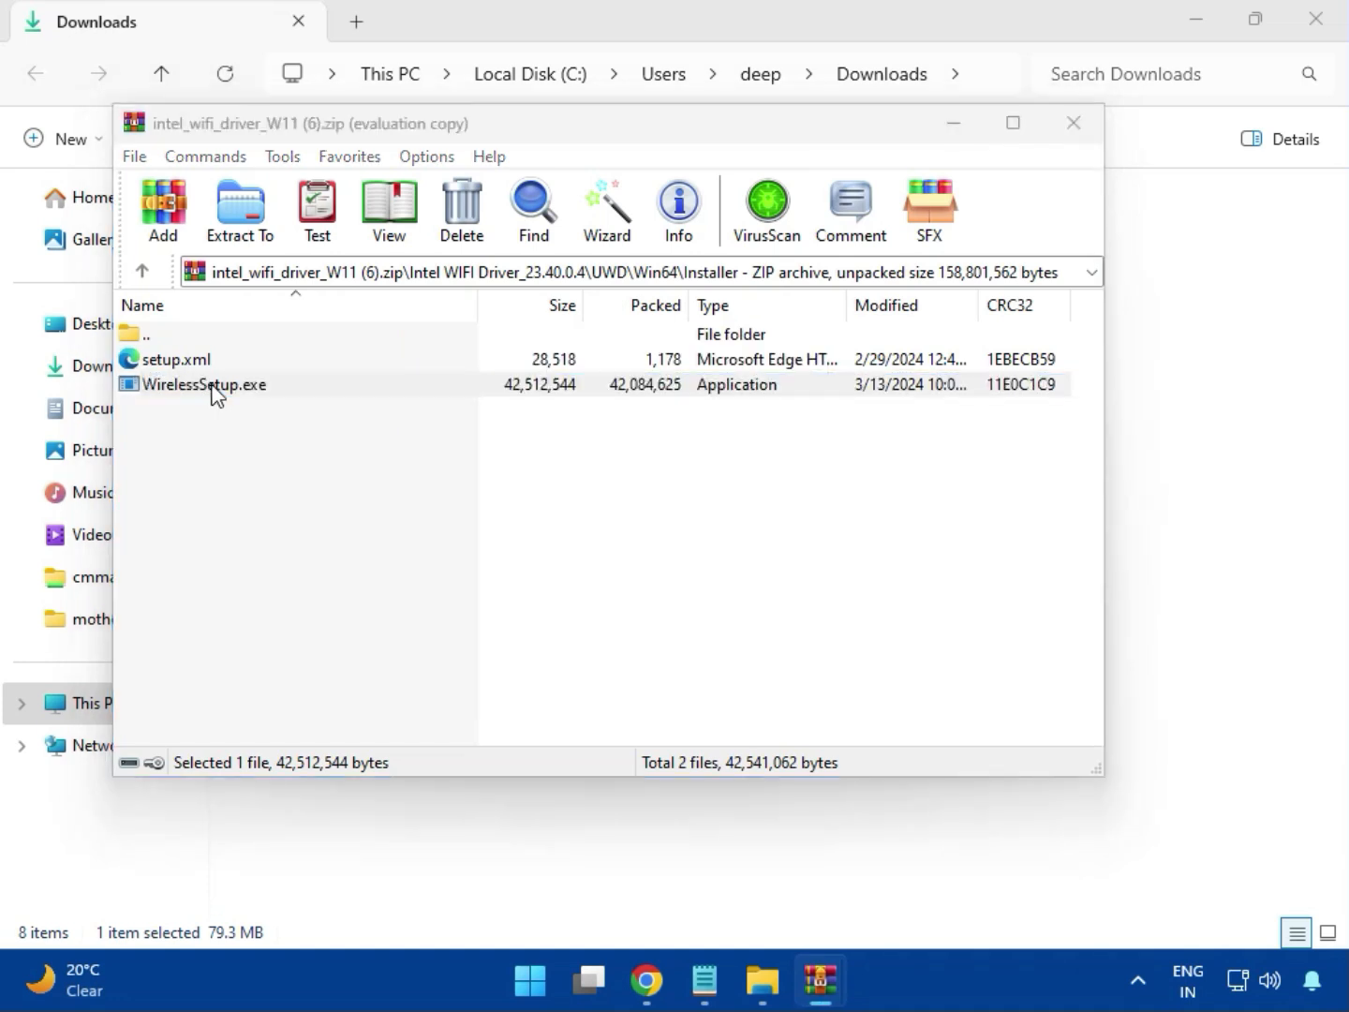
double_click(216, 391)
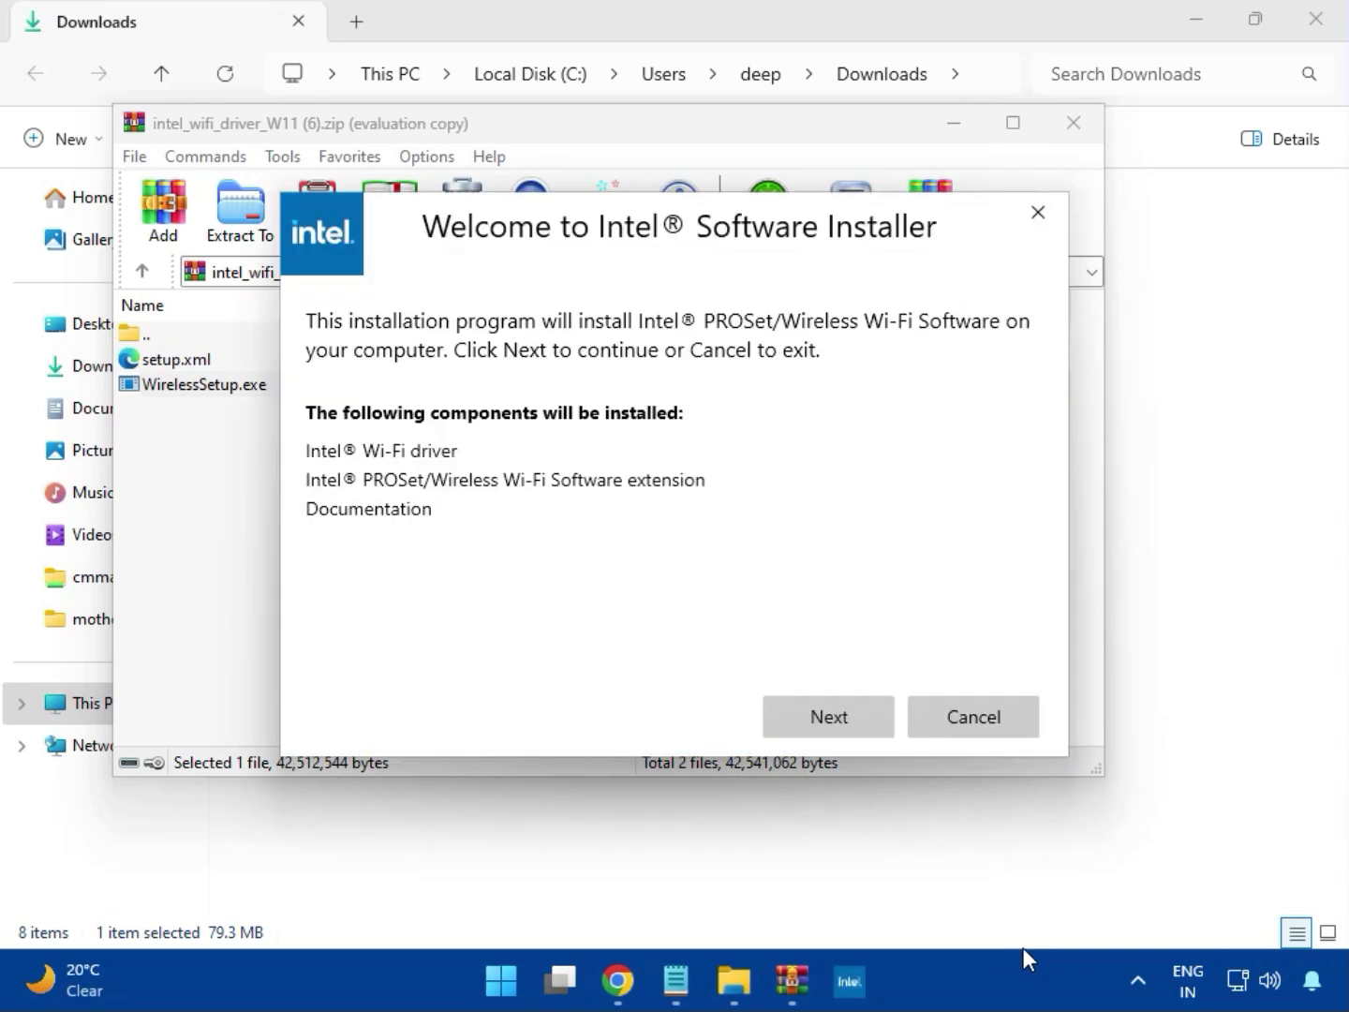
Step: Install the Intel PROSet/Wireless Wi-Fi Software, accepting the license terms and allowing it to change the device, and close the installer and archive
click(825, 705)
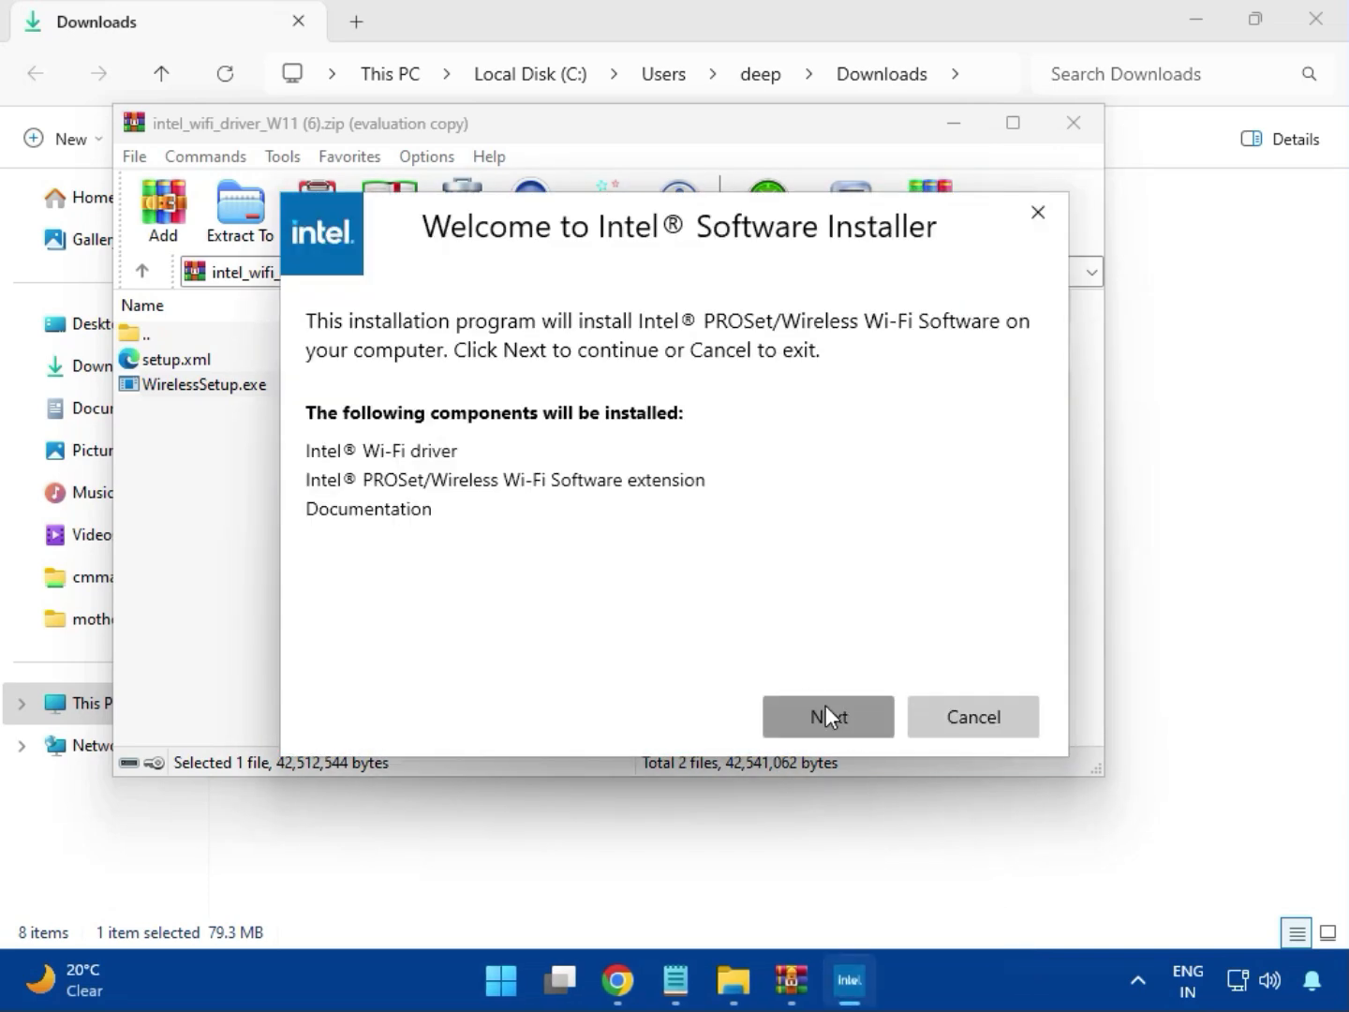
click(584, 663)
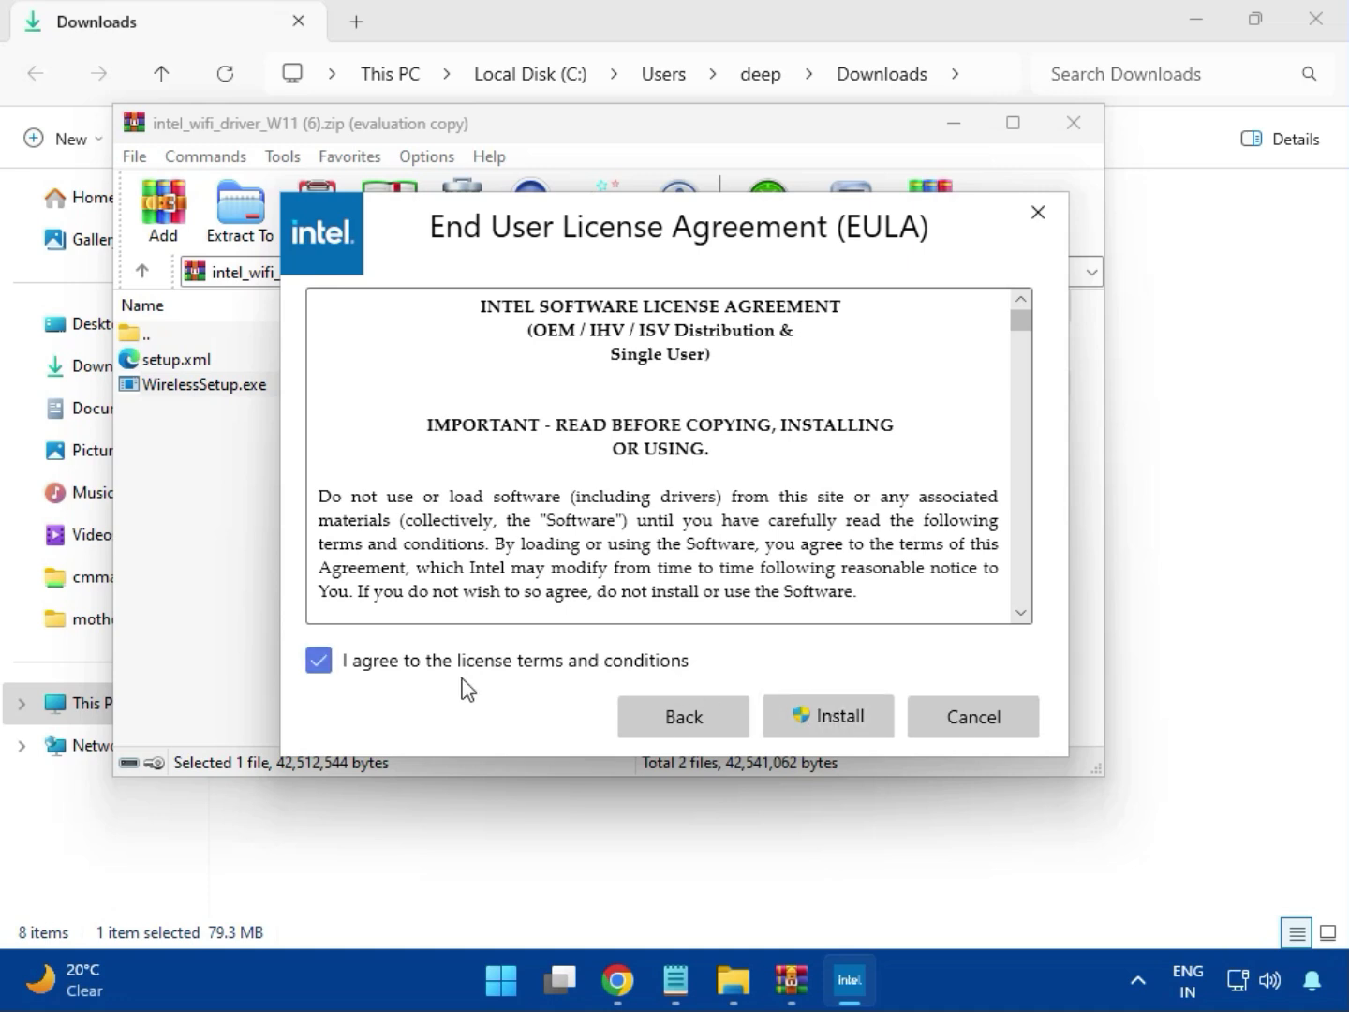
click(842, 723)
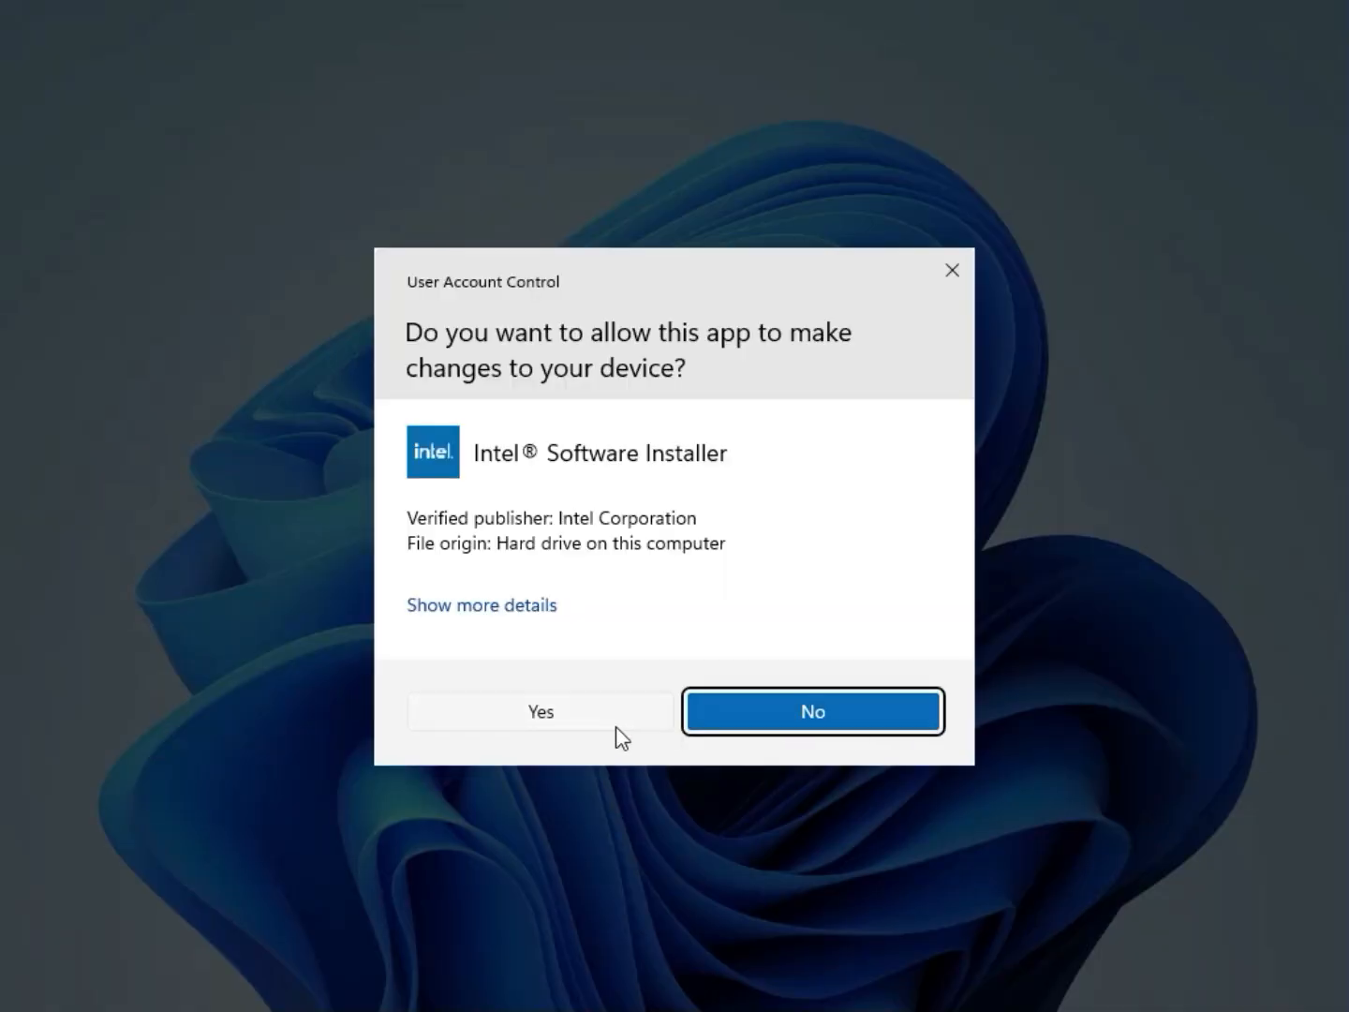
click(613, 727)
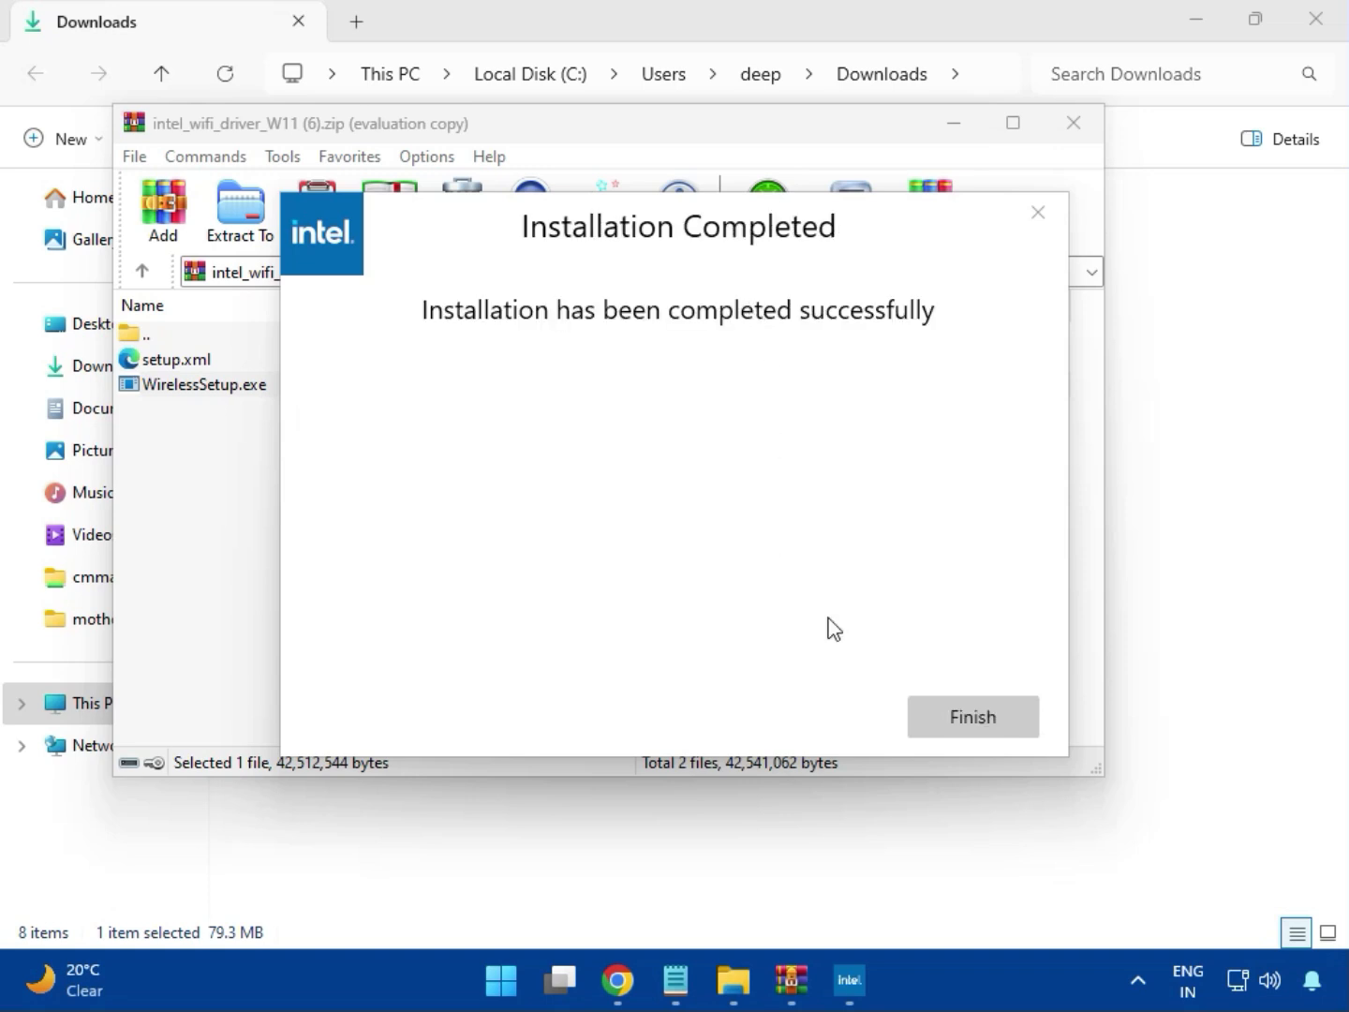
click(965, 714)
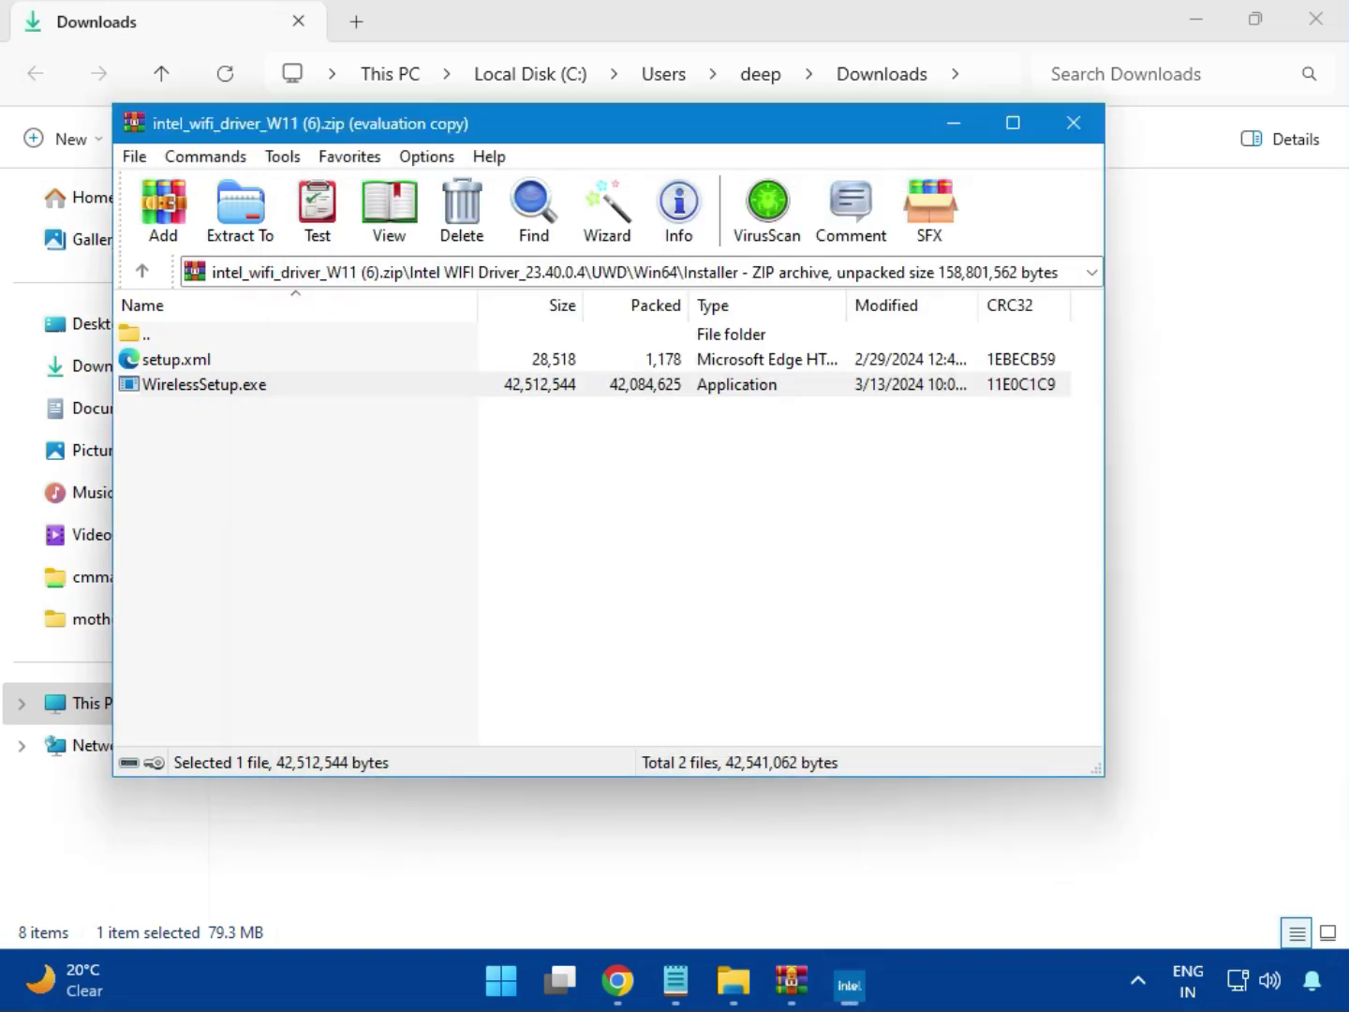
click(1076, 139)
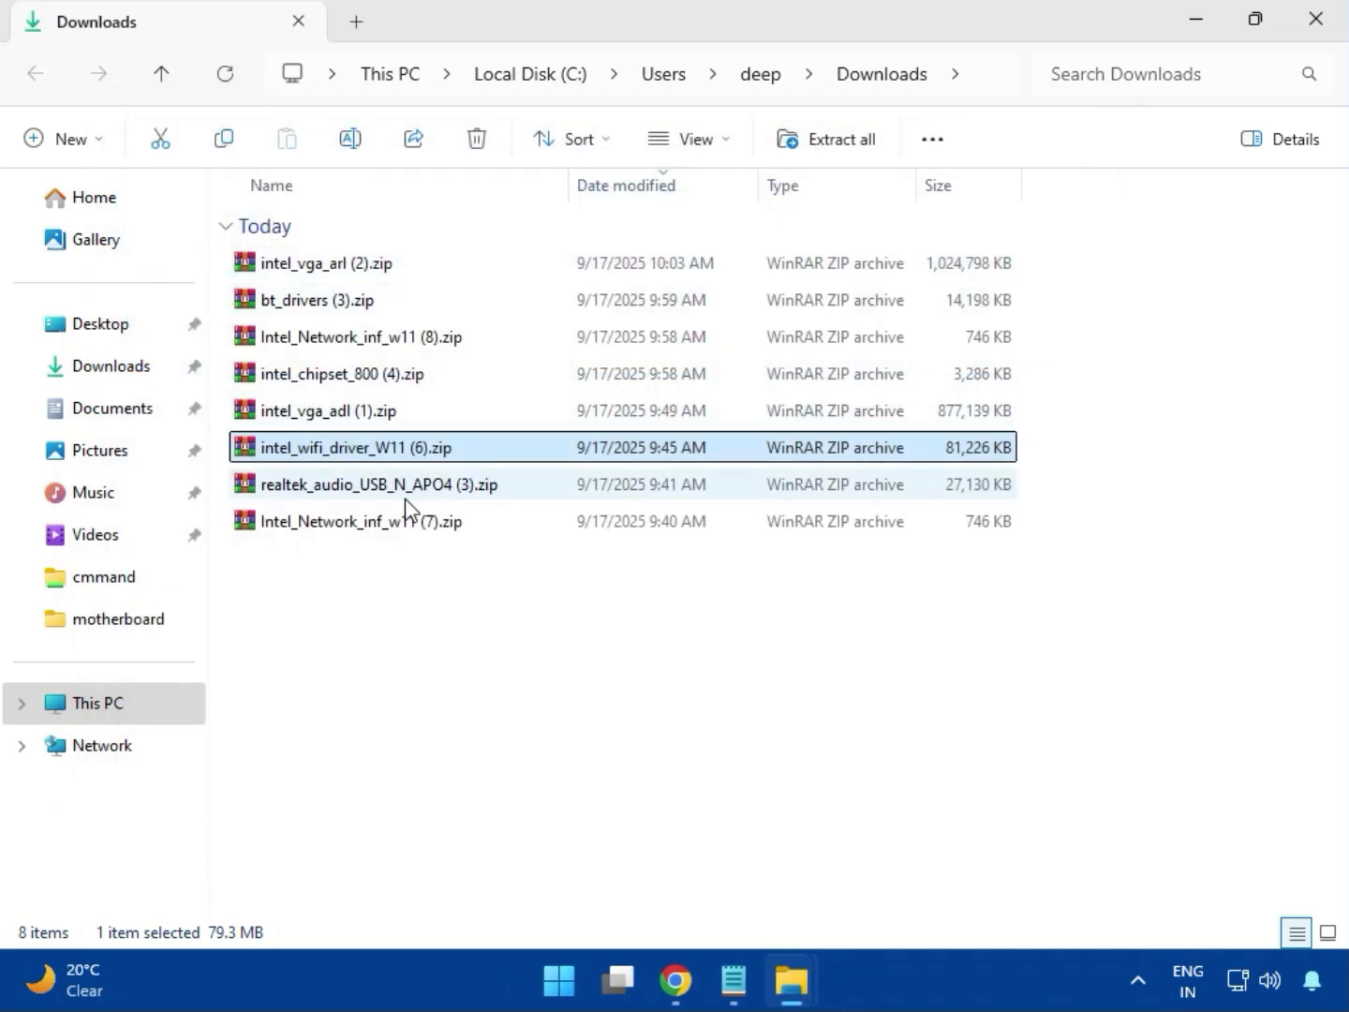
Step: Open realtek_audio_USB_N_APO4 (3).zip, dismiss the WinRAR licence notice, and launch MSI_Launcher.exe from the Realtek USB Universal Driver folder
double_click(409, 496)
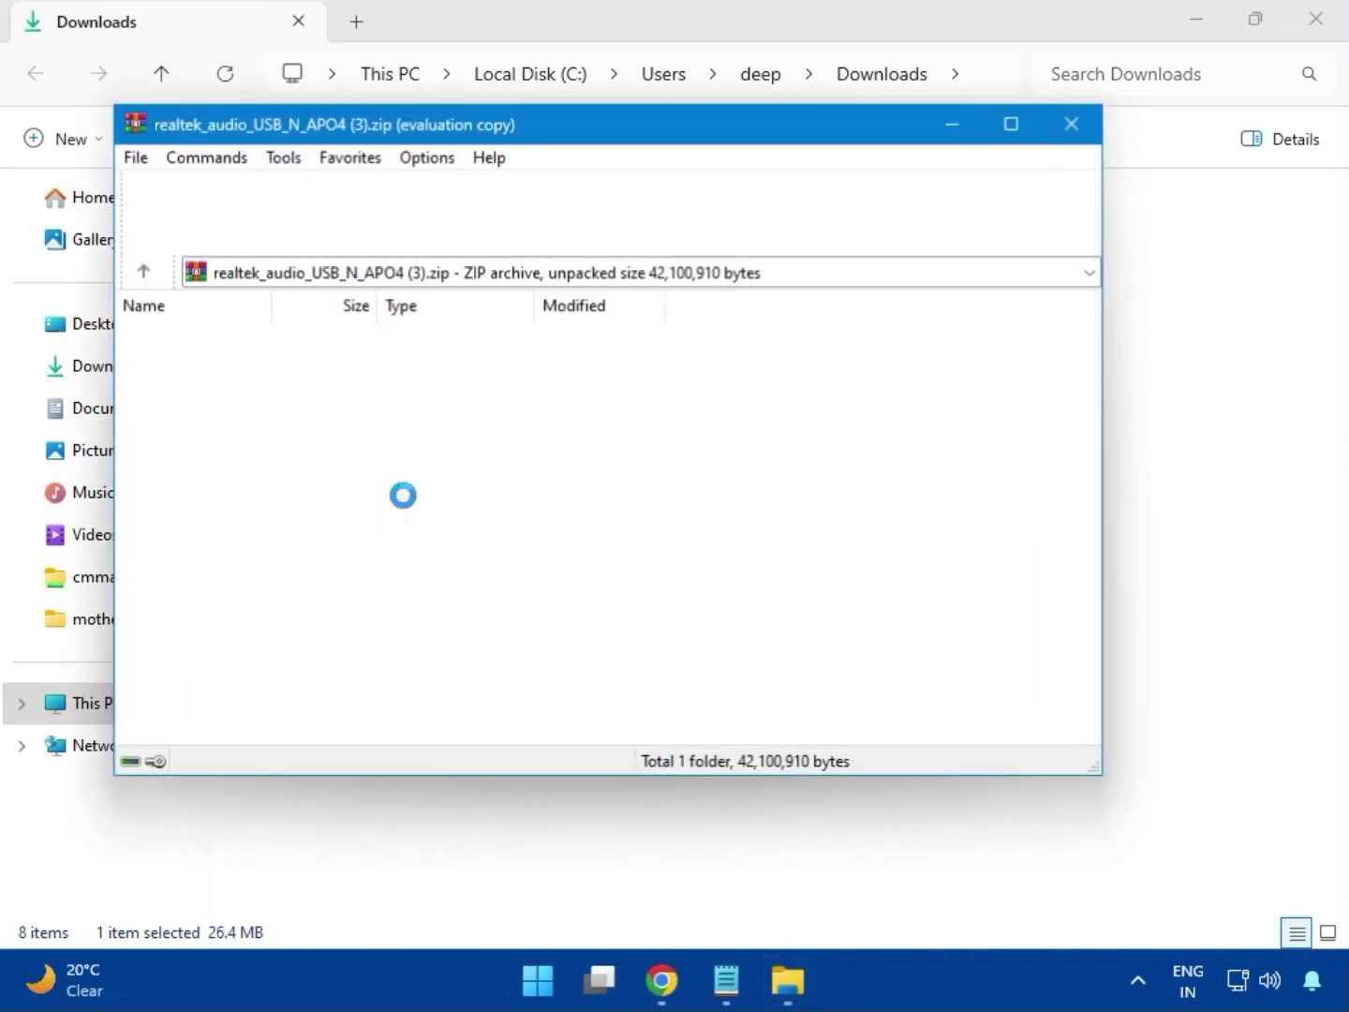
click(1161, 80)
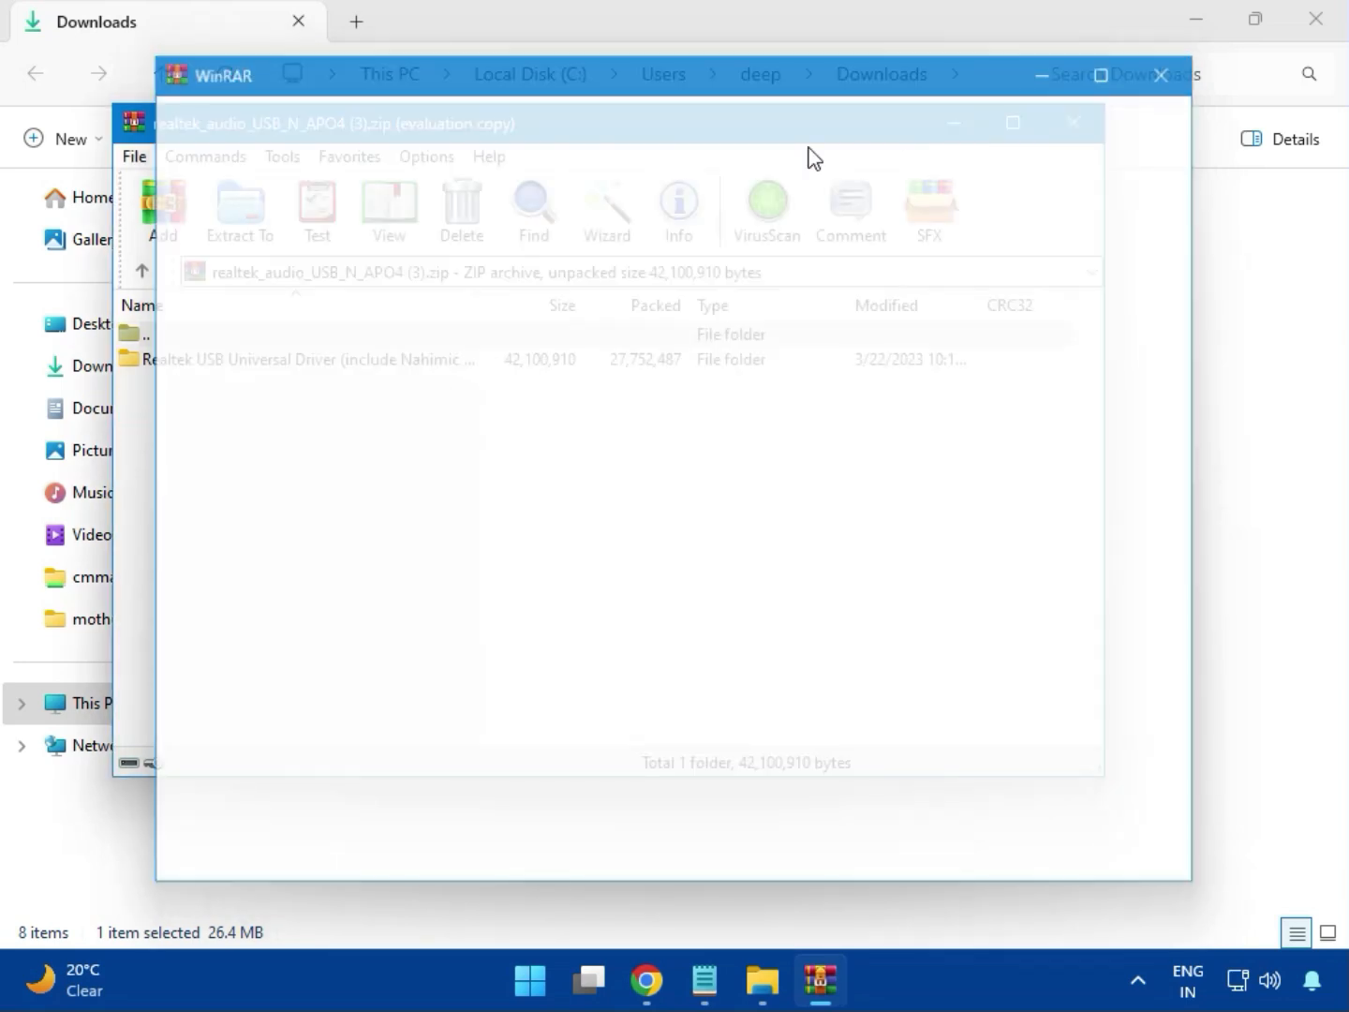
double_click(301, 363)
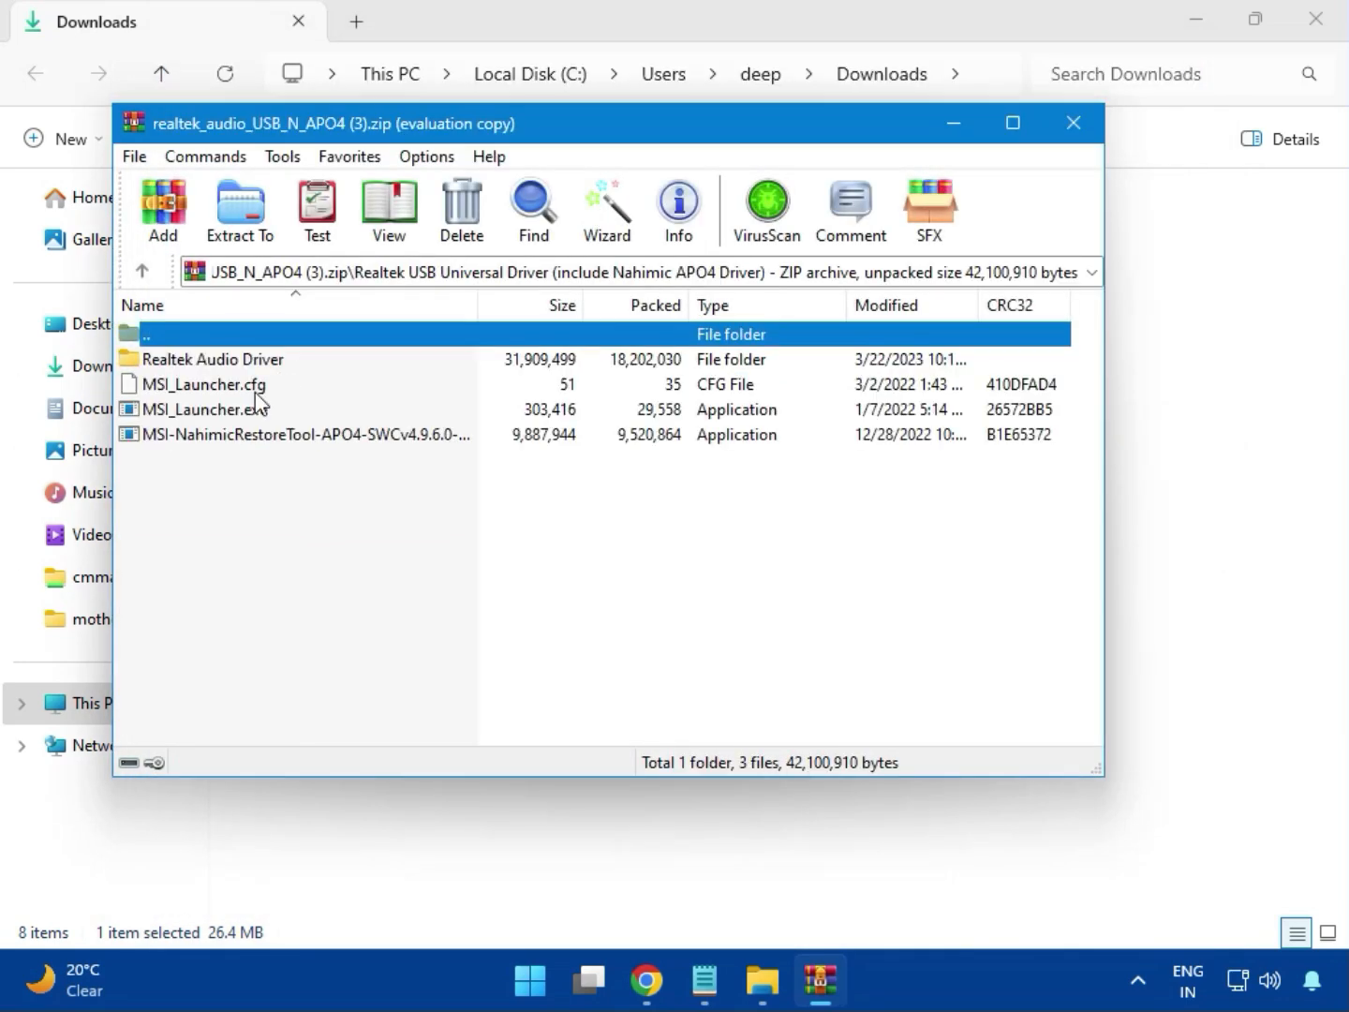
double_click(206, 411)
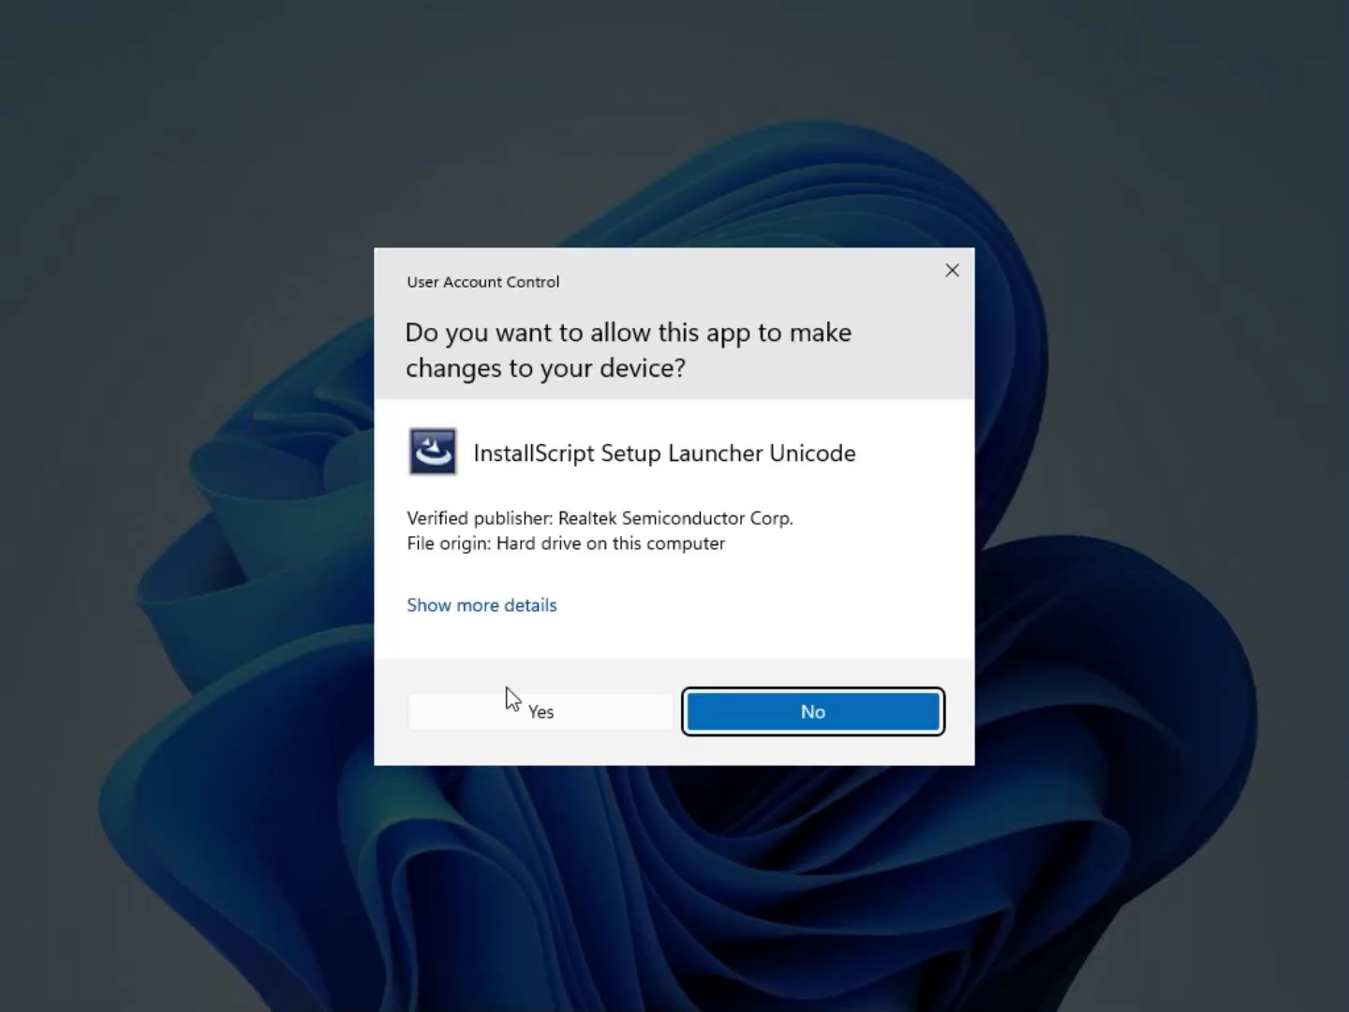
Step: Allow the Realtek audio setup to change the device, and close the archive and the Downloads folder window
click(539, 718)
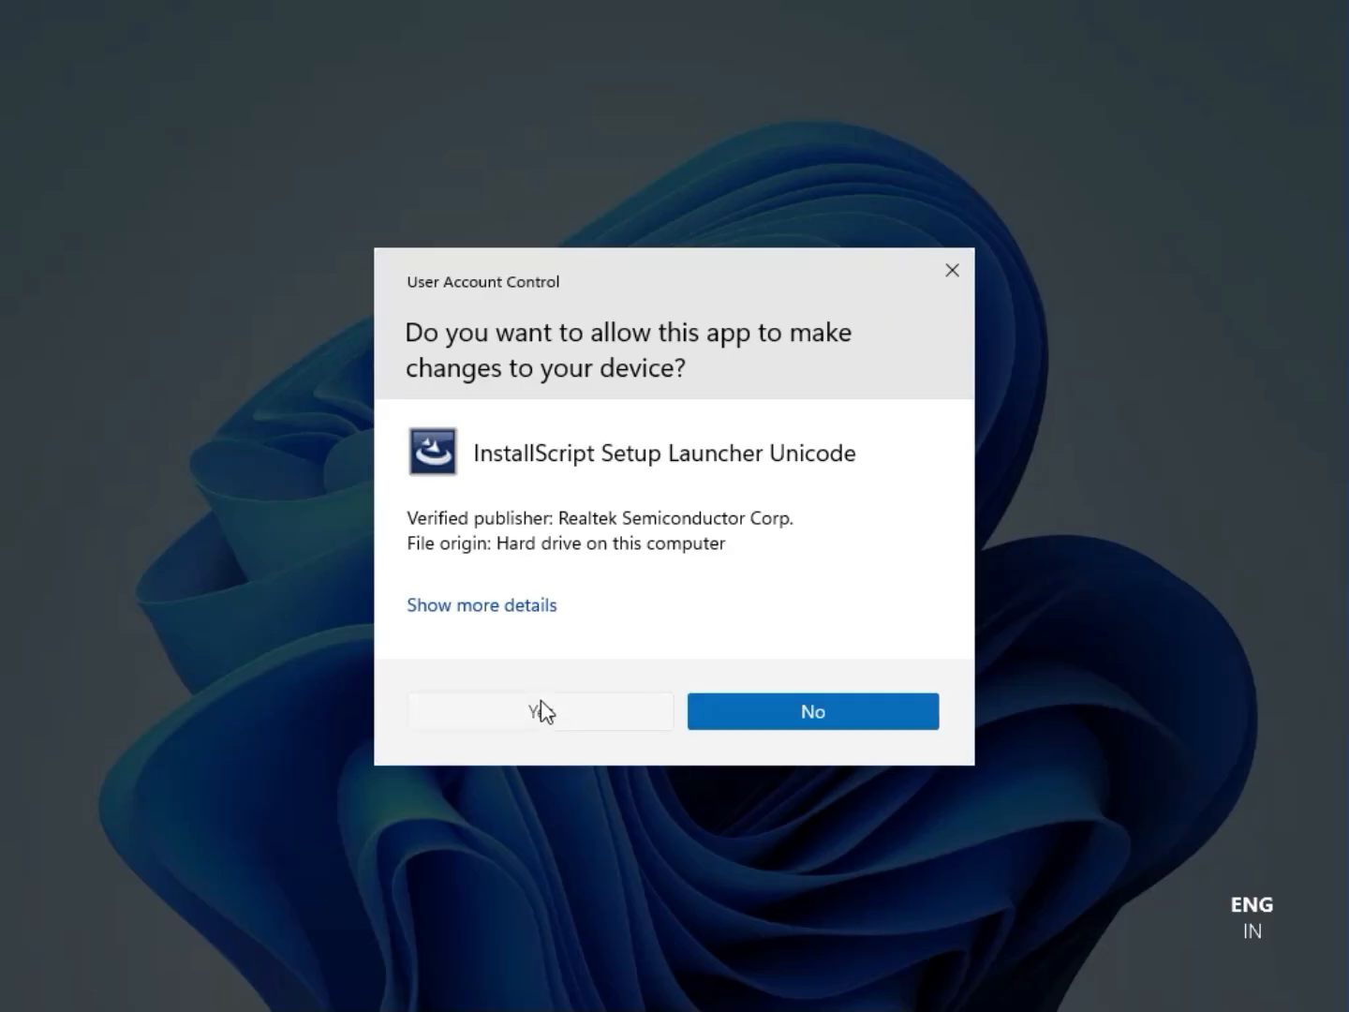
click(543, 710)
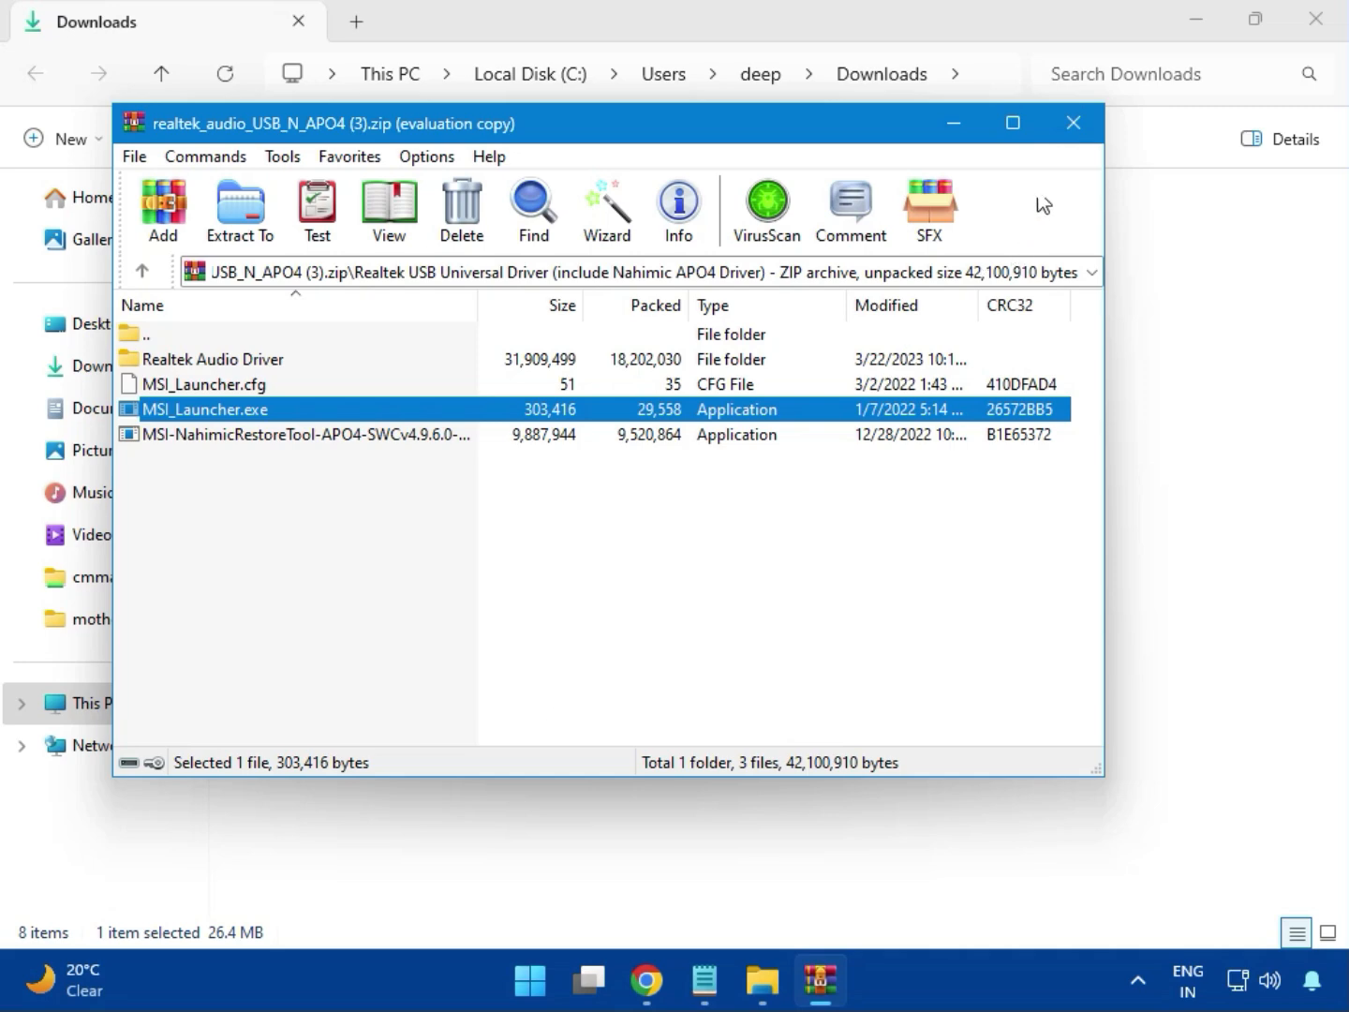
click(1074, 125)
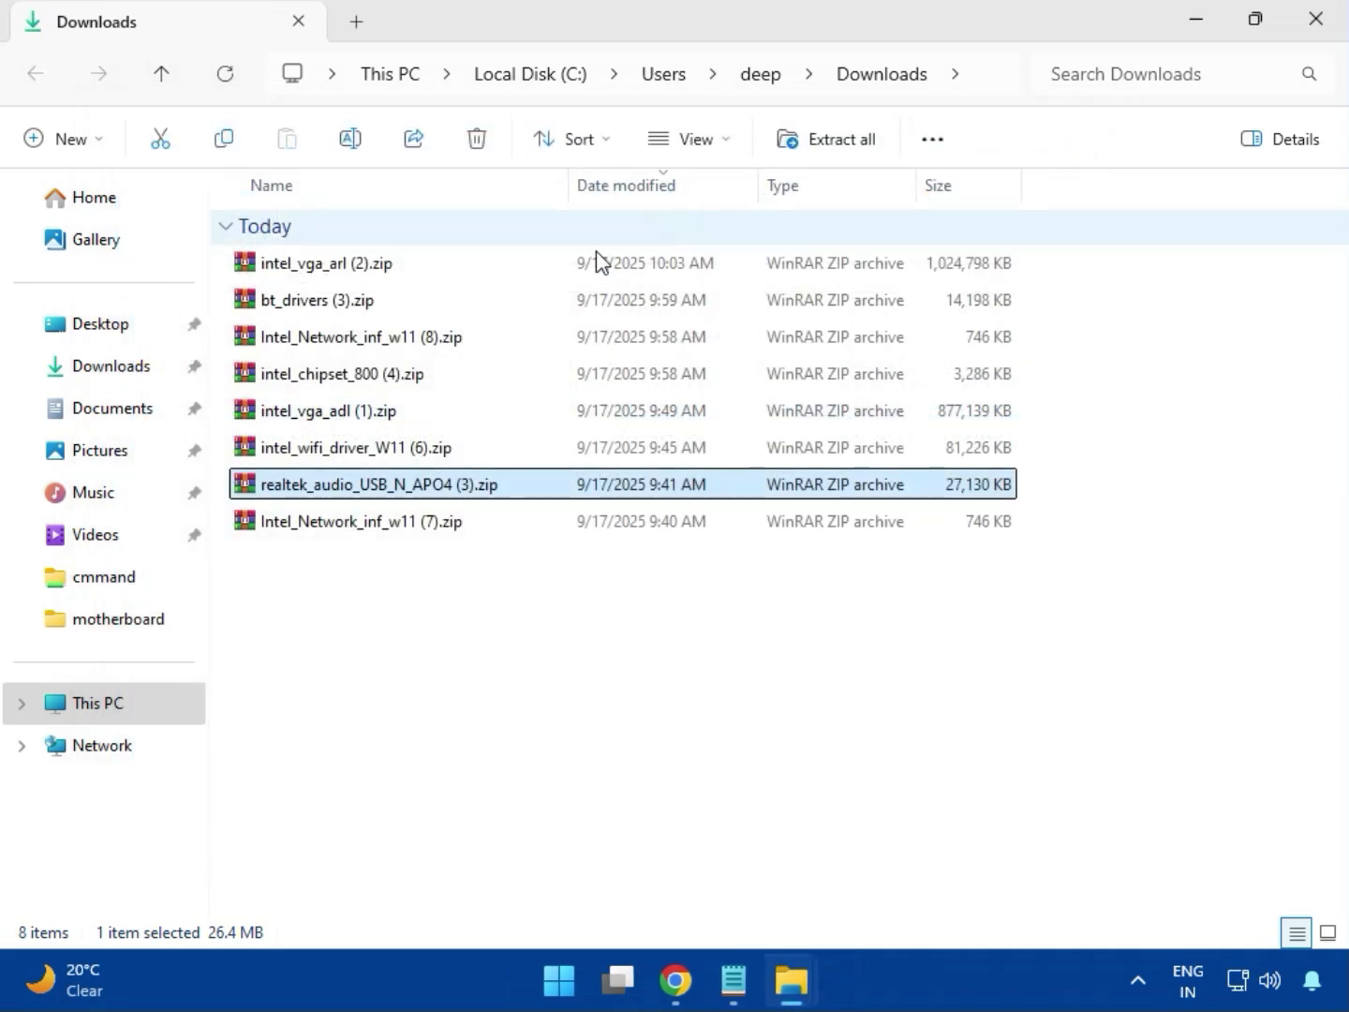
click(364, 527)
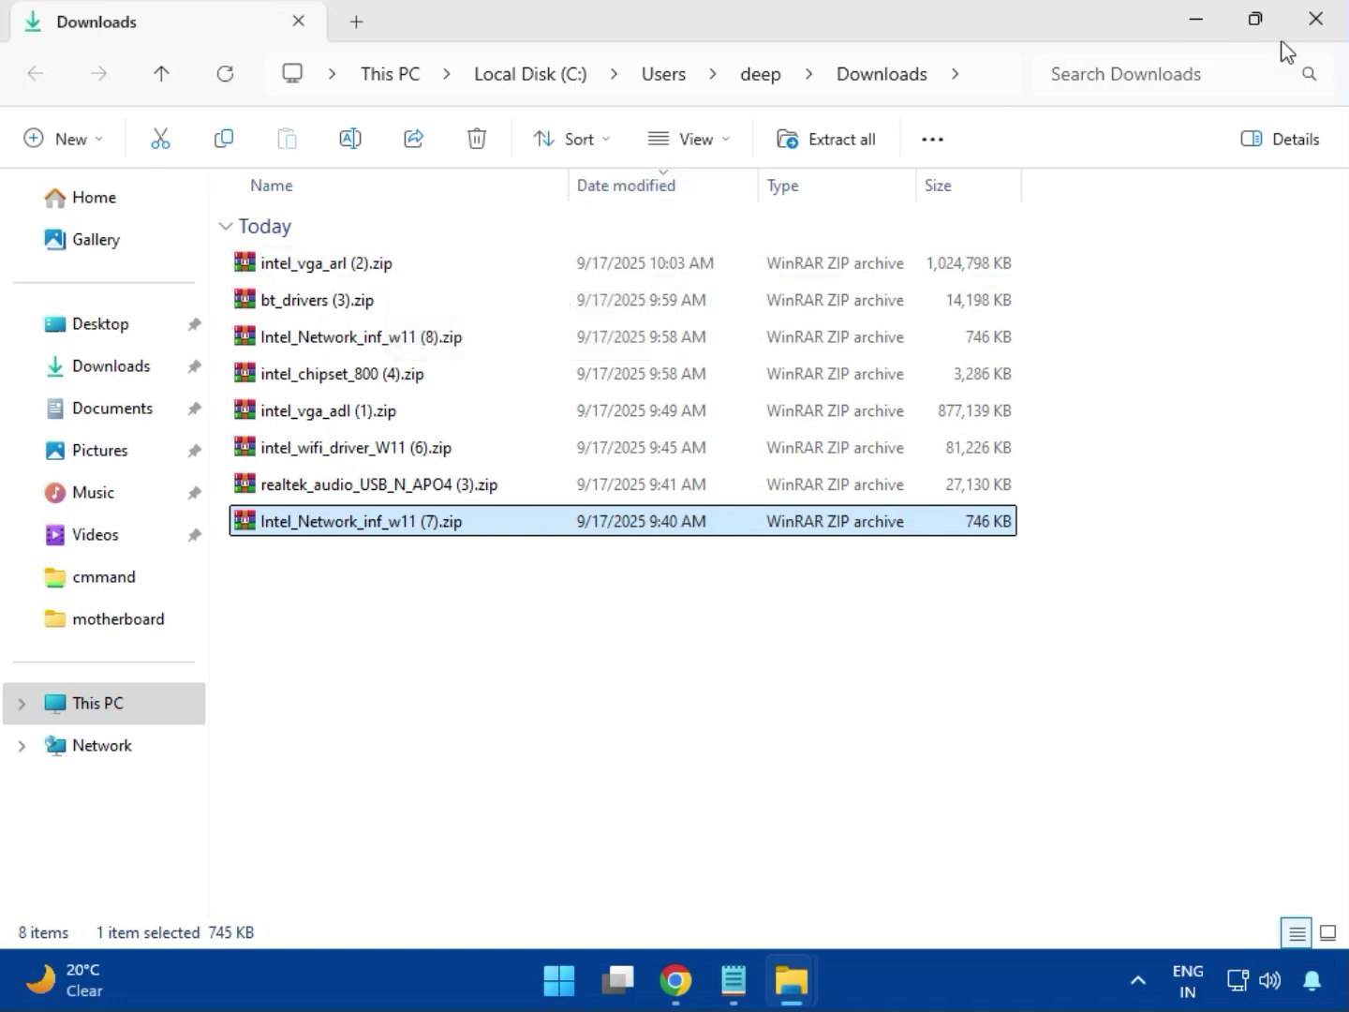
click(1317, 21)
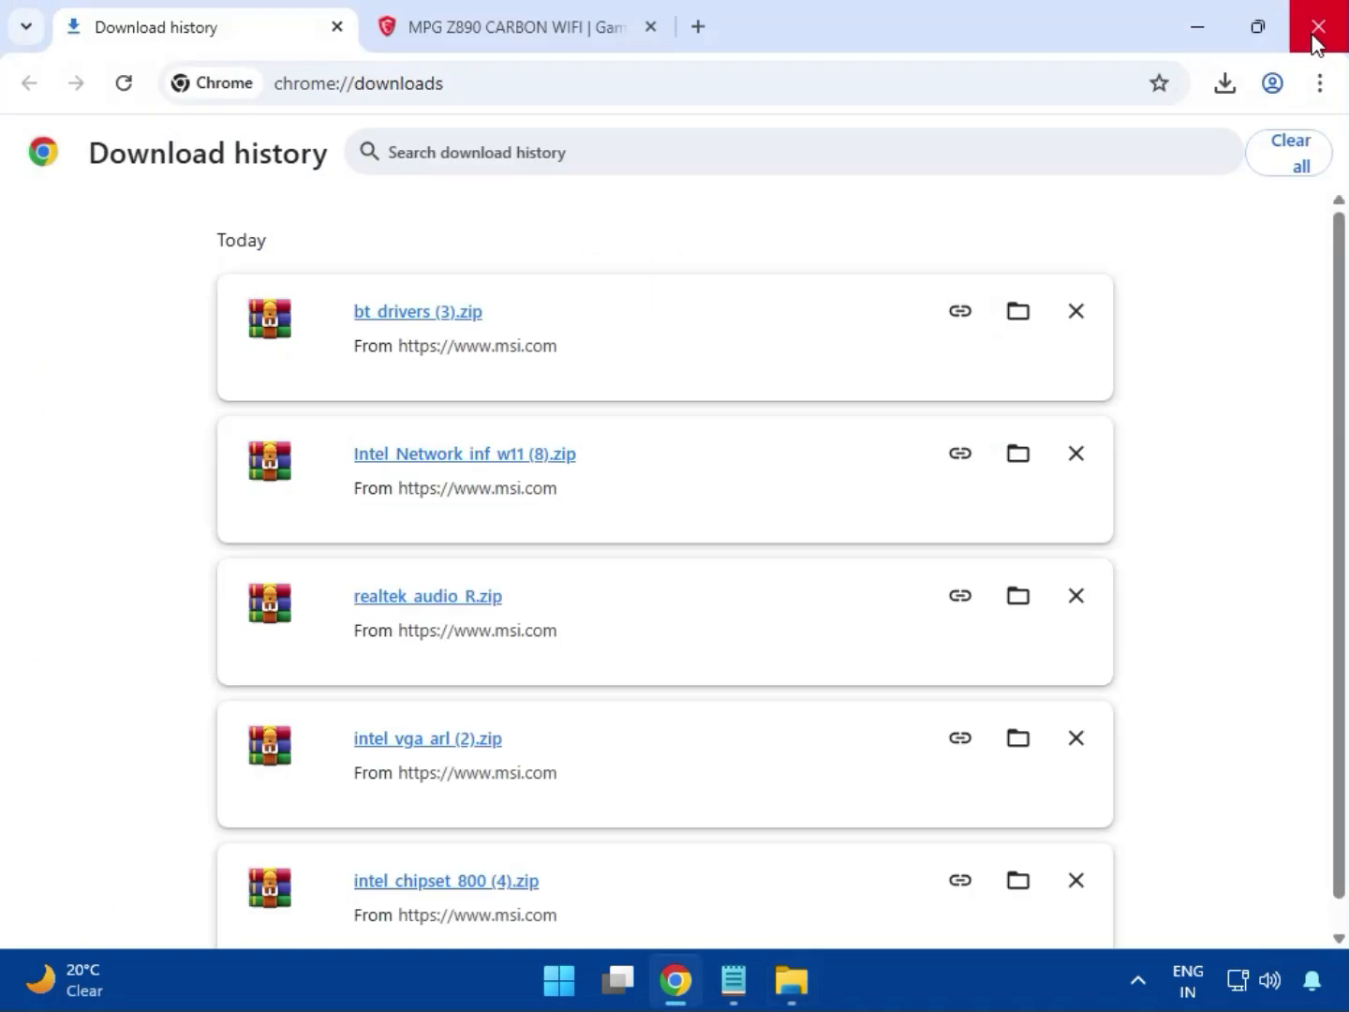